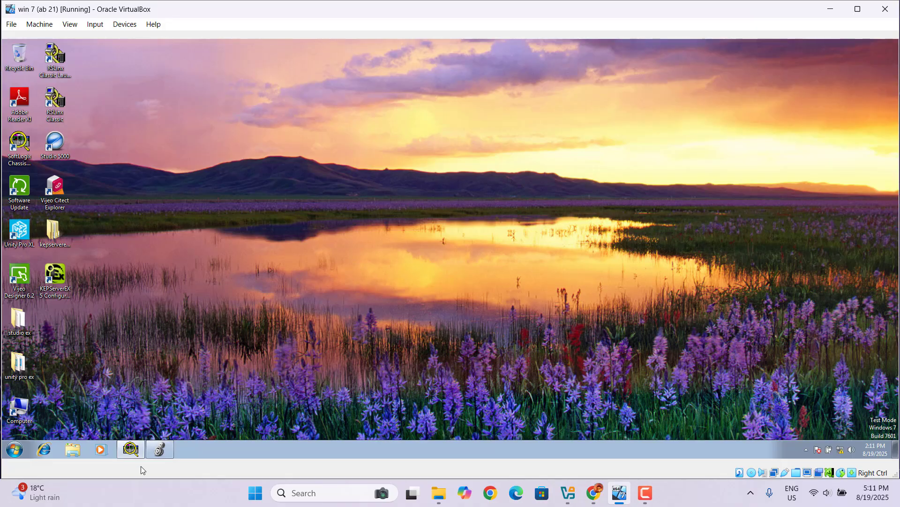
- Switch to Logix Designer and toggle the stop bit on rung 0 on and back off to halt the light sequence
mouse_move(157, 455)
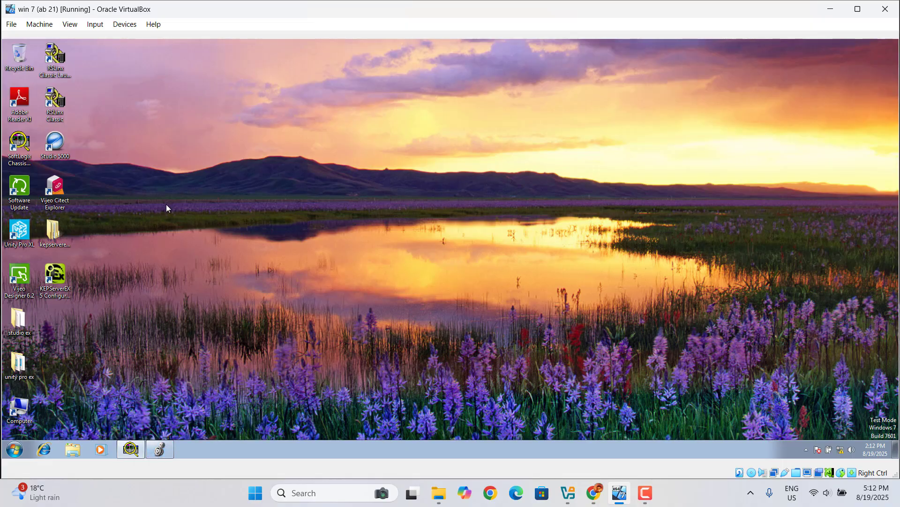
left_click(163, 450)
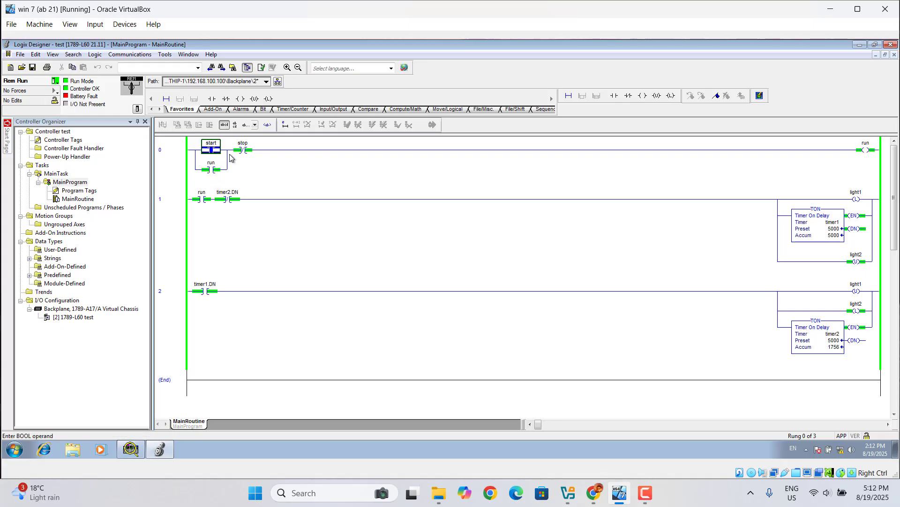
right_click(244, 151)
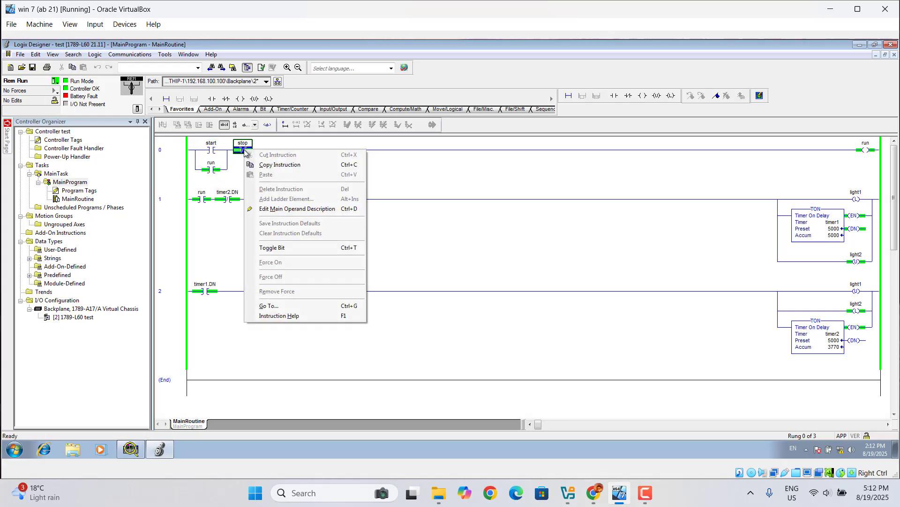
left_click(277, 248)
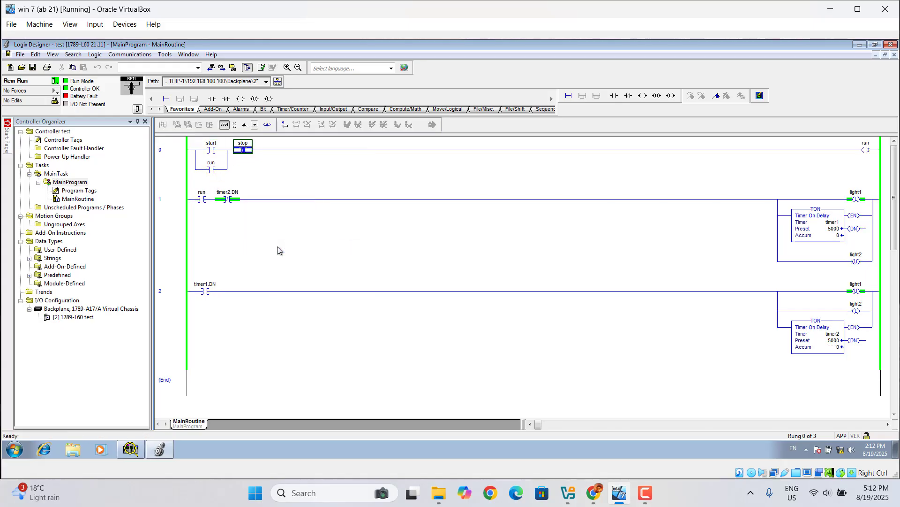
right_click(239, 155)
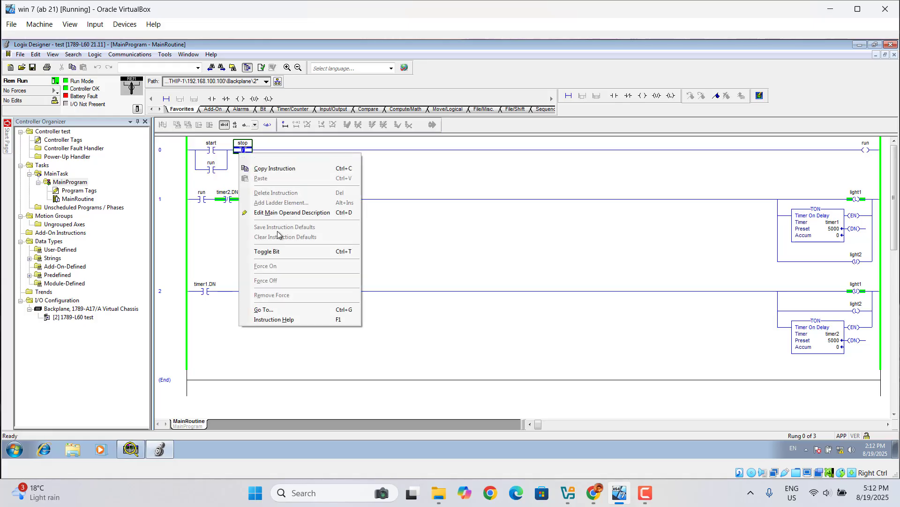
left_click(280, 252)
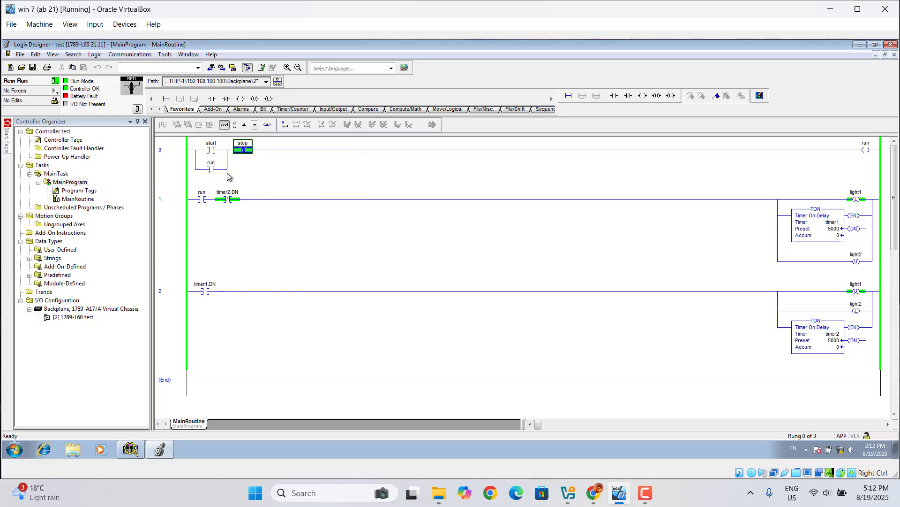
- Start the light sequence by toggling the start bit on rung 0 on, and toggle it off again
right_click(210, 155)
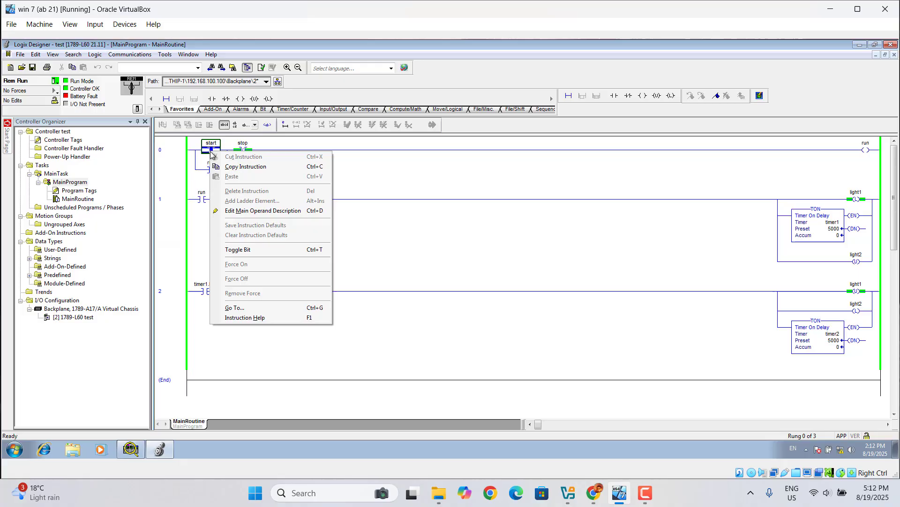
left_click(245, 252)
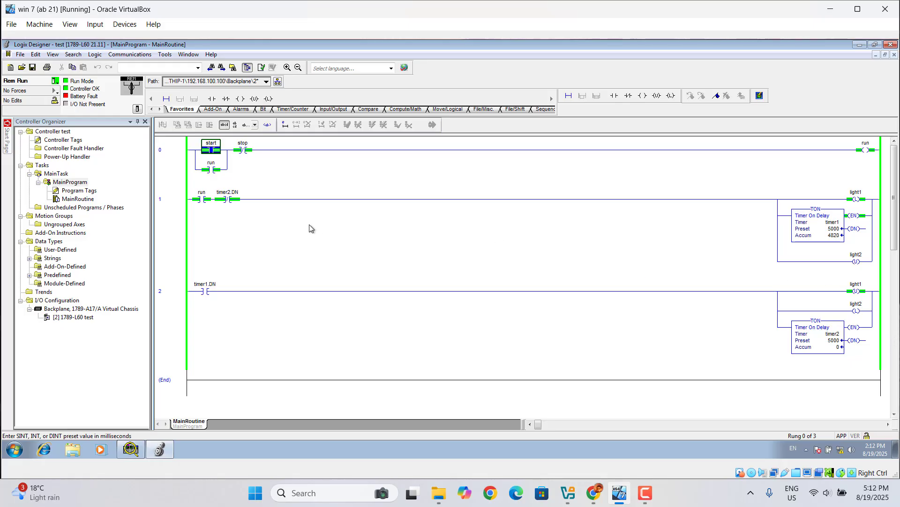
right_click(218, 154)
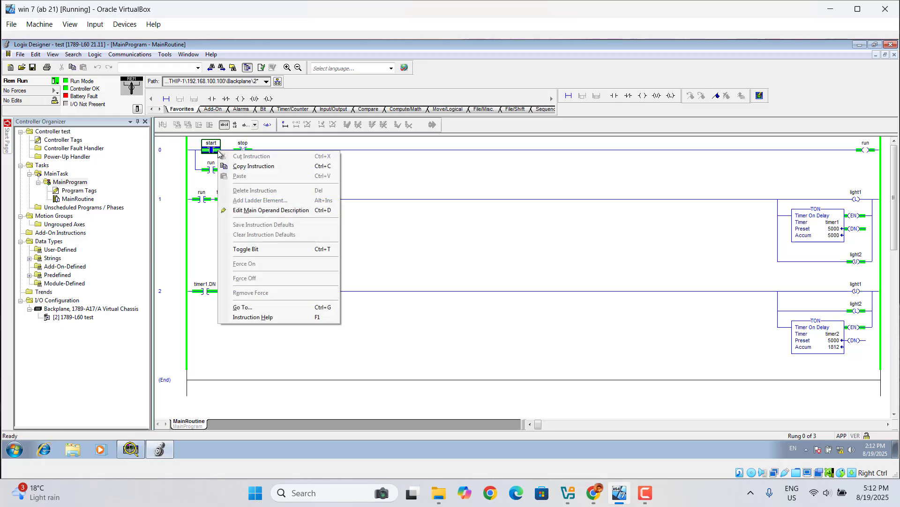
left_click(258, 248)
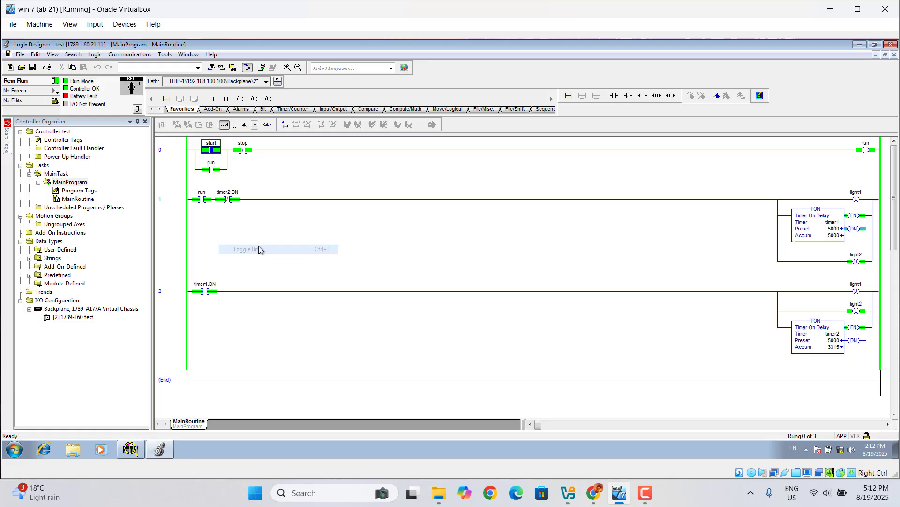
- Stop the sequence by toggling the stop bit on and off, and restart it by toggling the start bit on
right_click(245, 149)
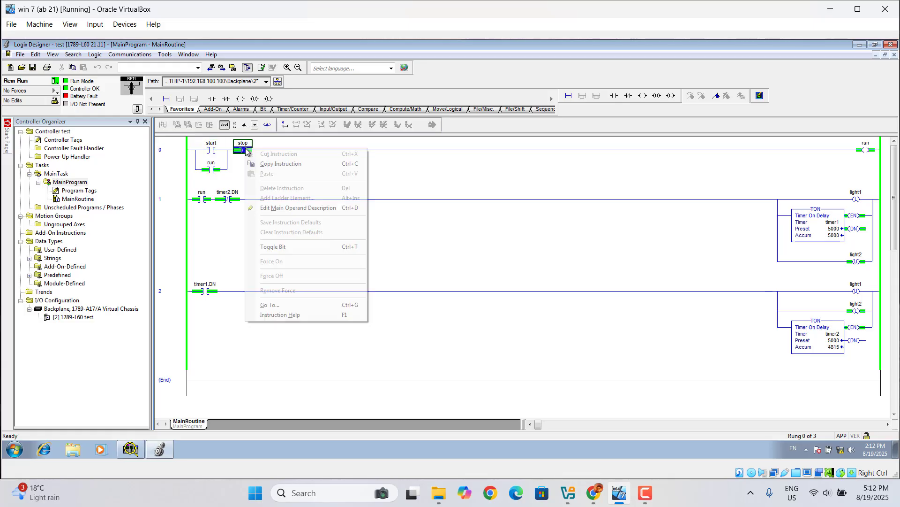
left_click(290, 246)
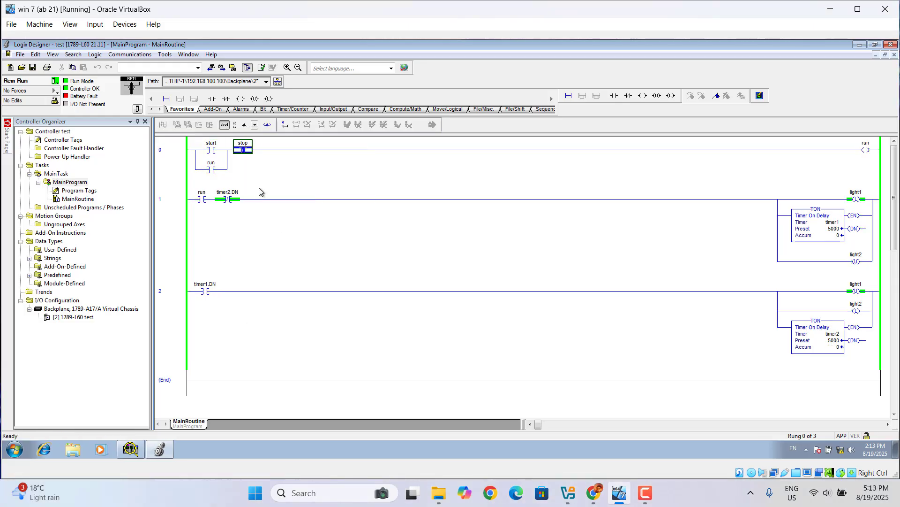
right_click(245, 152)
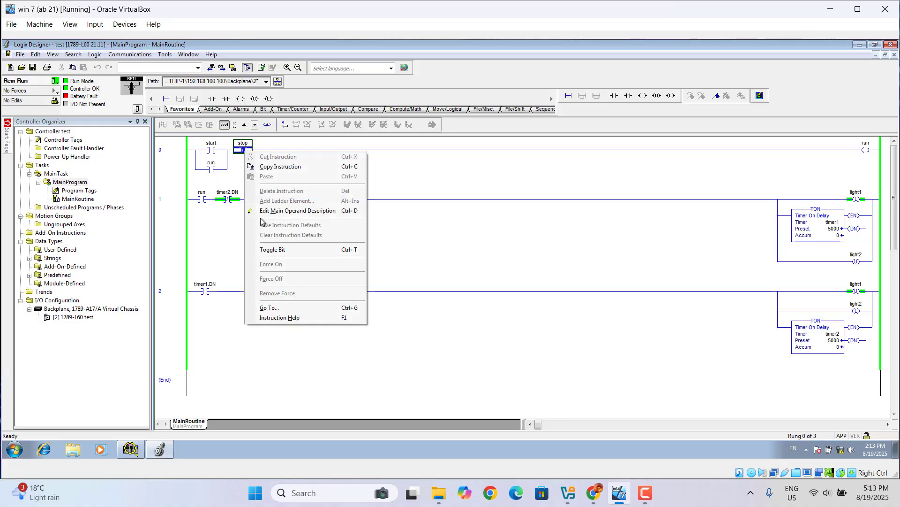
left_click(281, 250)
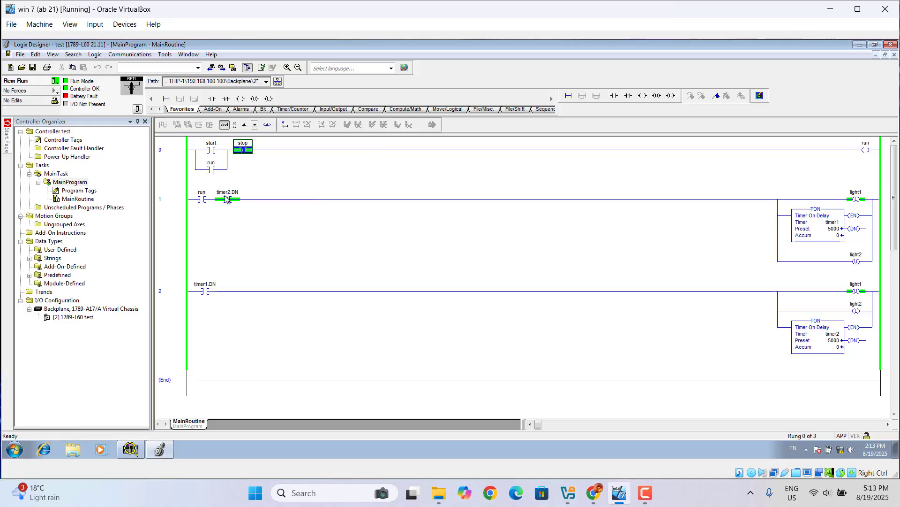
right_click(209, 154)
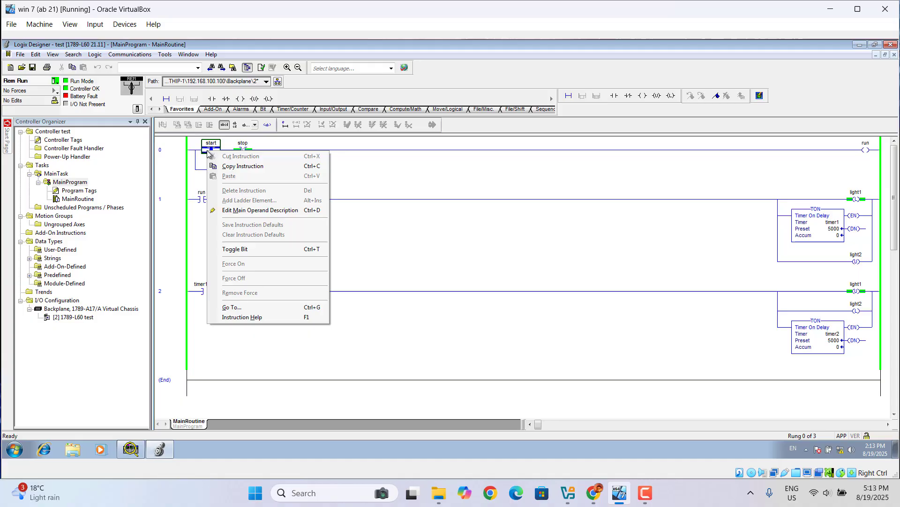
left_click(246, 248)
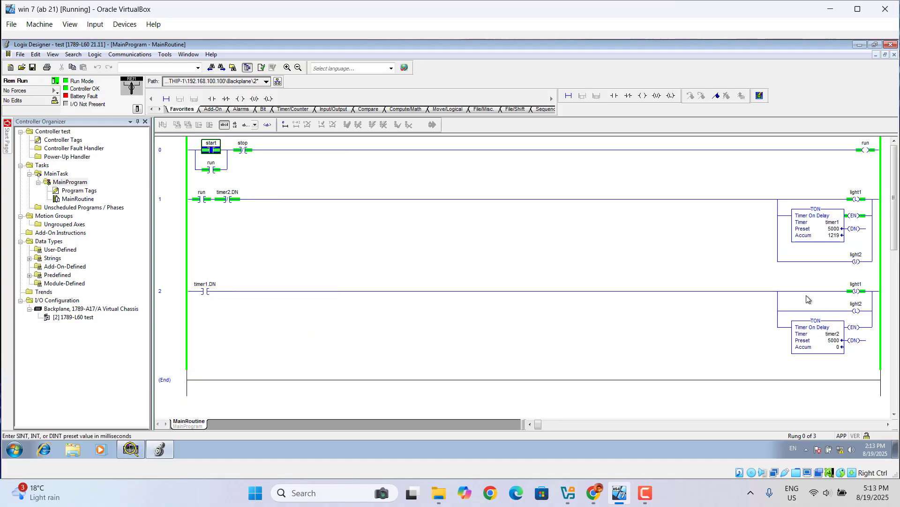
- Open KEPServerEX and add a channel with the default name and the Allen-Bradley ControlLogix Ethernet driver
left_click(859, 45)
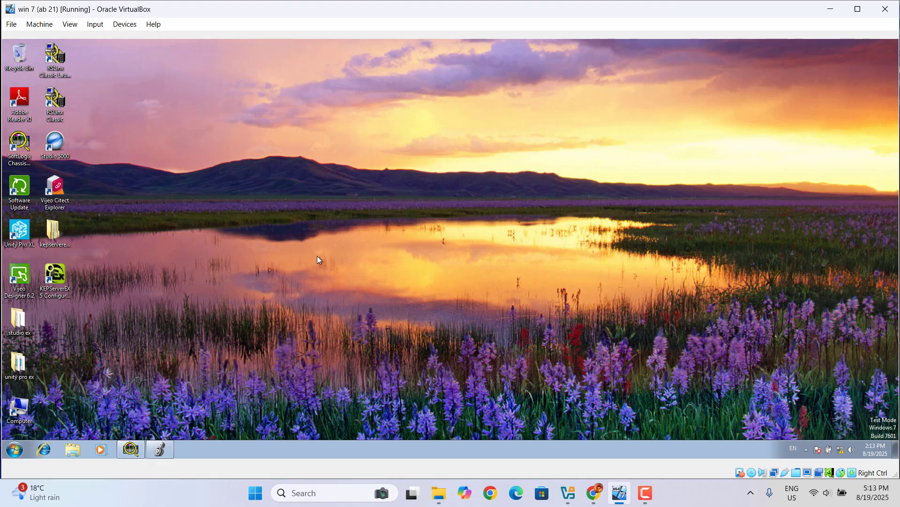
double_click(57, 284)
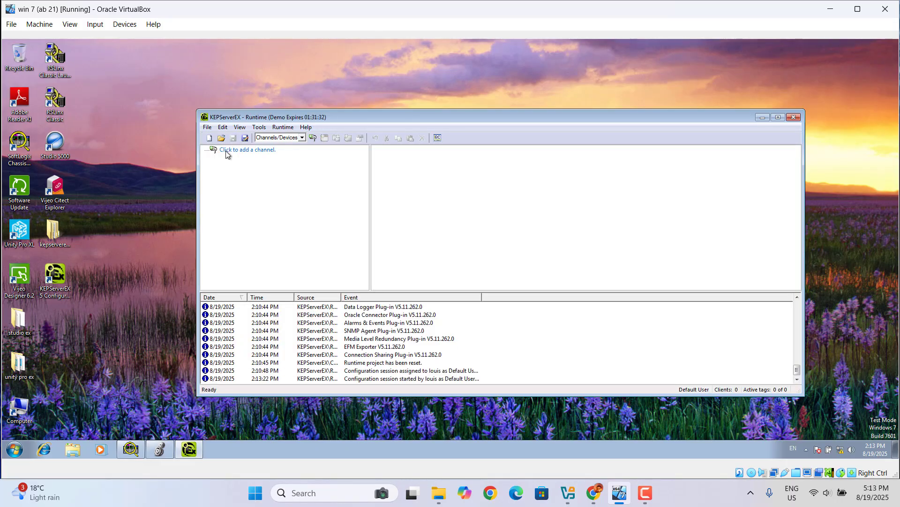
left_click(231, 150)
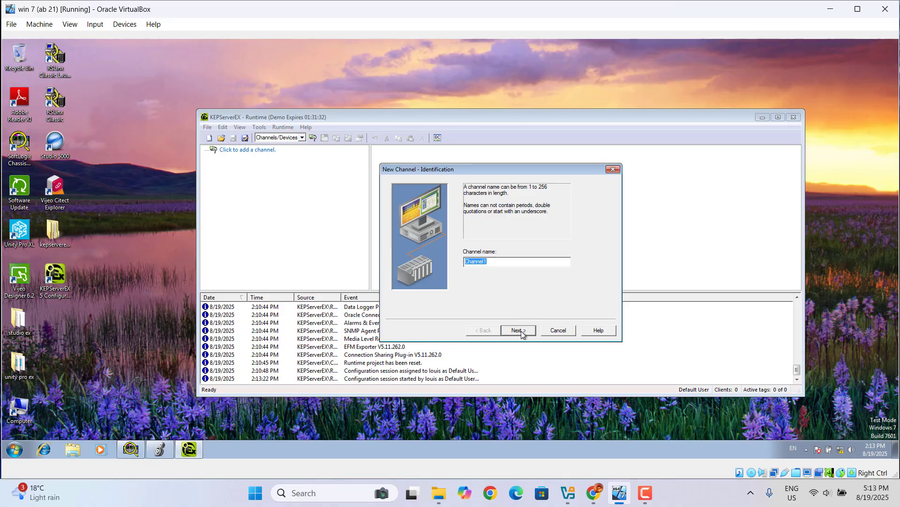
left_click(521, 331)
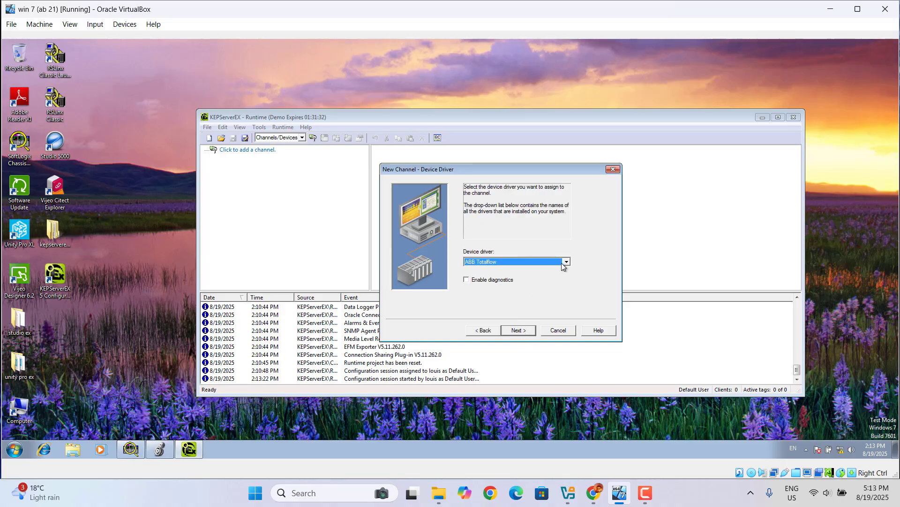
left_click(566, 261)
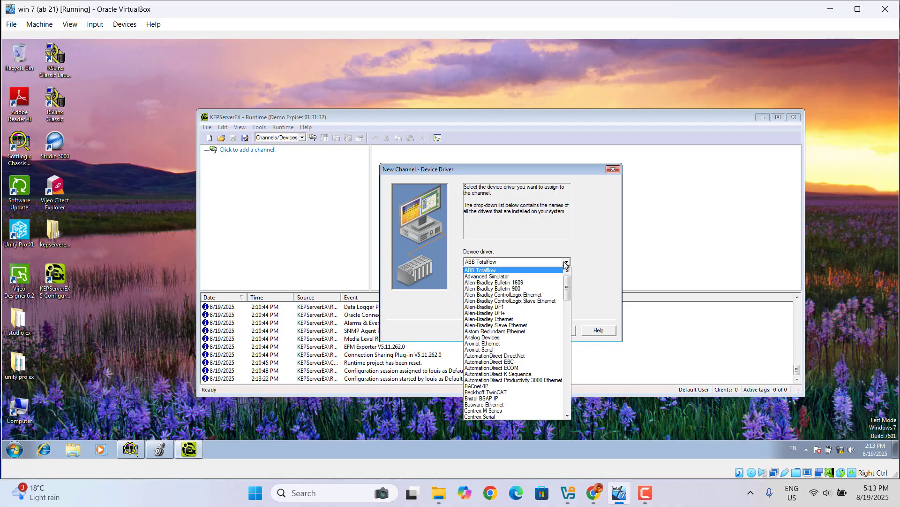
left_click(504, 295)
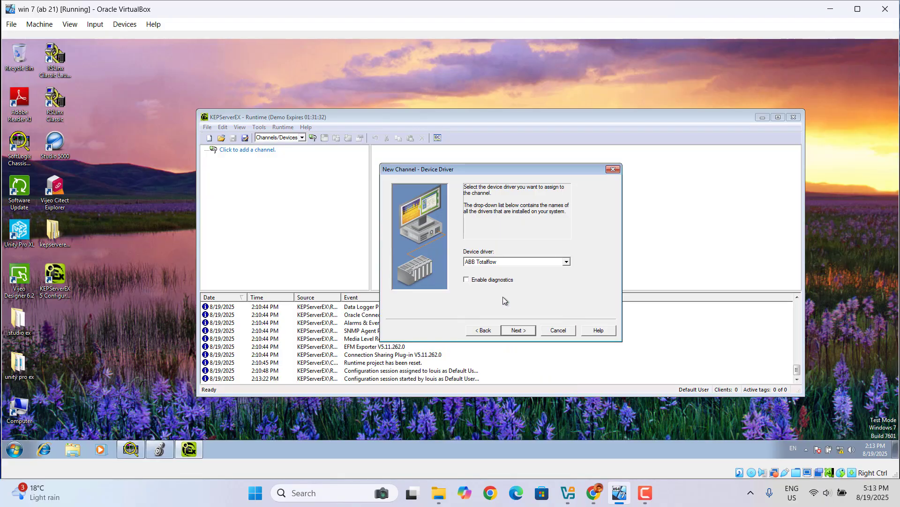
left_click(520, 331)
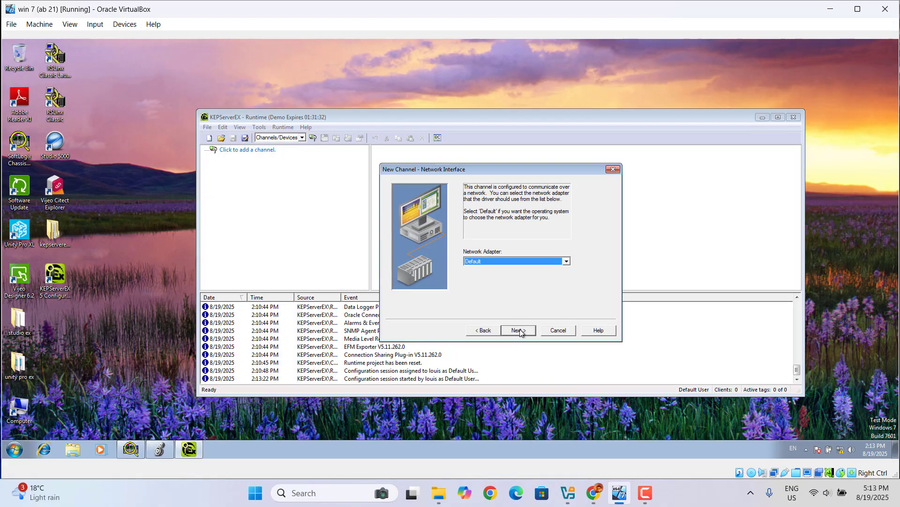
- Assign the Microsoft Loopback adapter (192.168.100.100) to the channel and finish it with the default write optimizations
left_click(567, 263)
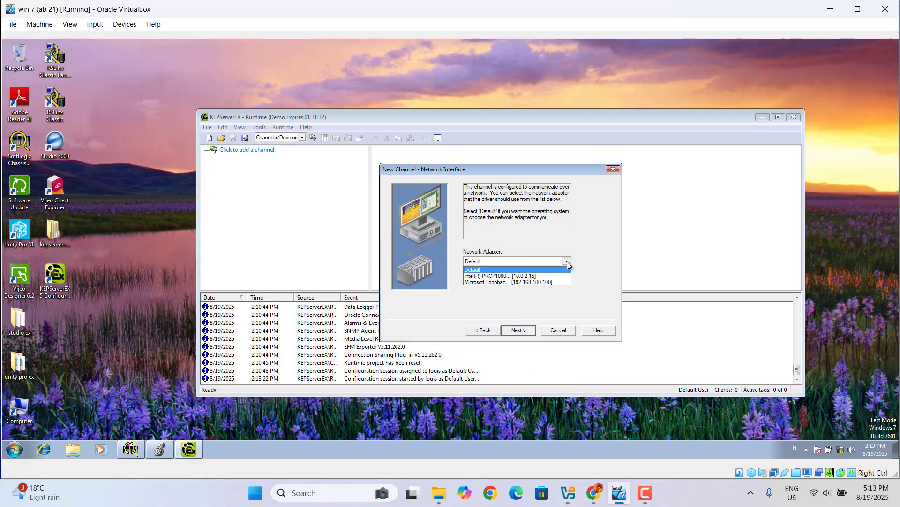
left_click(517, 283)
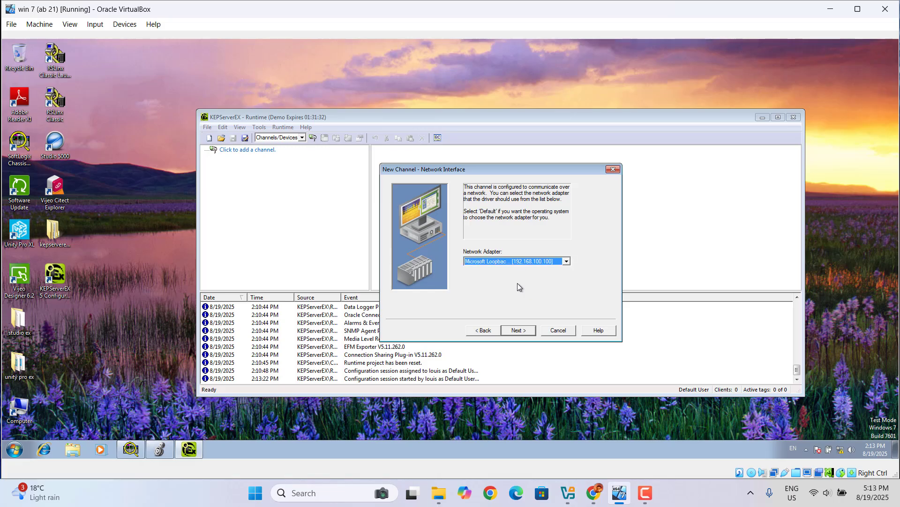
left_click(518, 330)
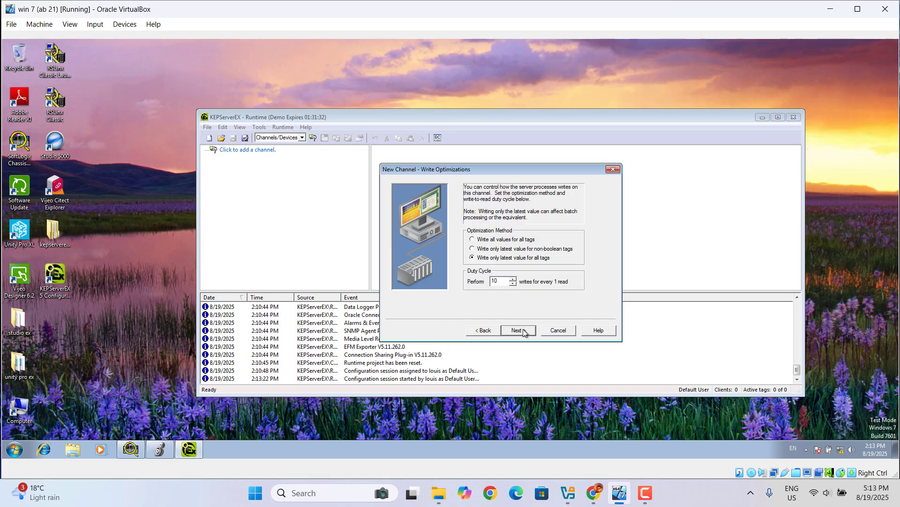
left_click(523, 331)
left_click(523, 330)
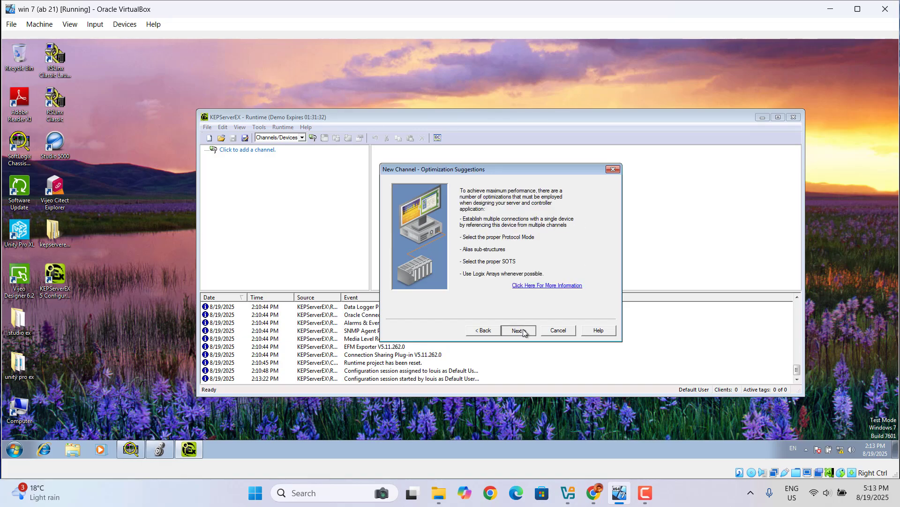
left_click(524, 330)
left_click(523, 331)
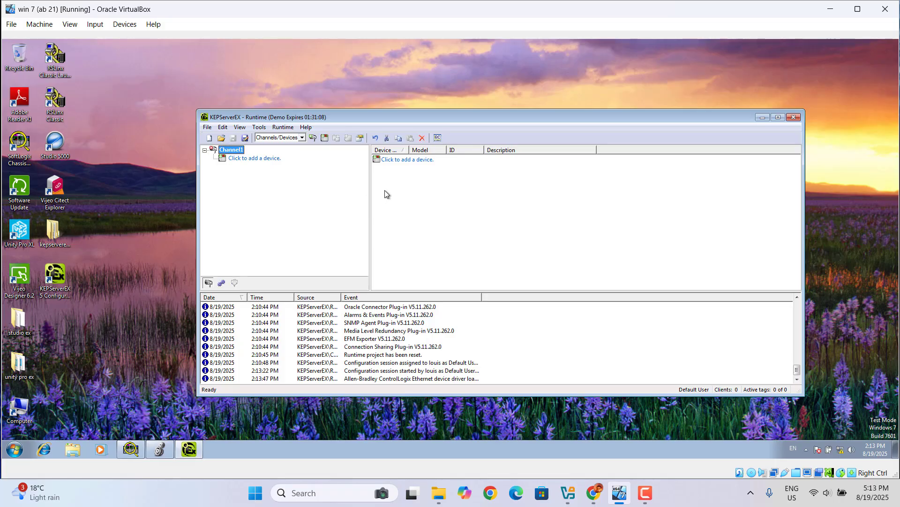
- Add a device to Channel1 with the default name and the SoftLogix 5800 model
left_click(405, 162)
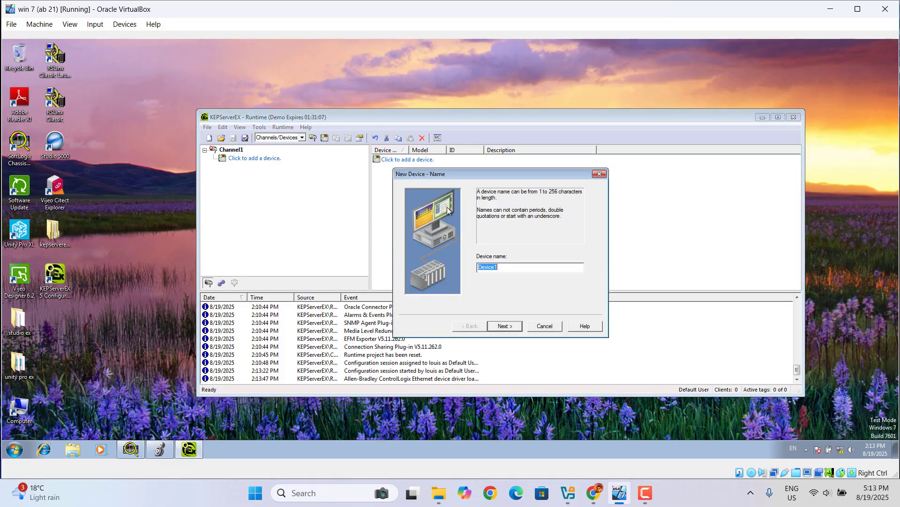
left_click(507, 326)
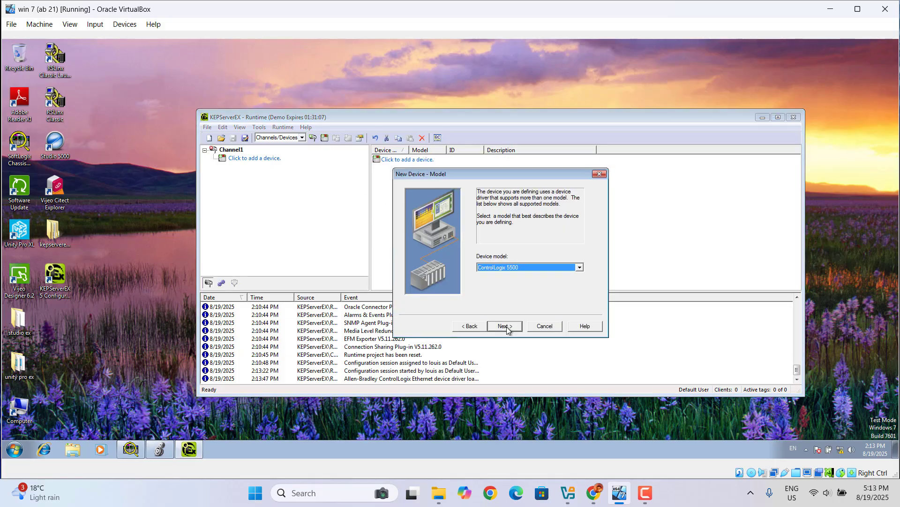
left_click(576, 268)
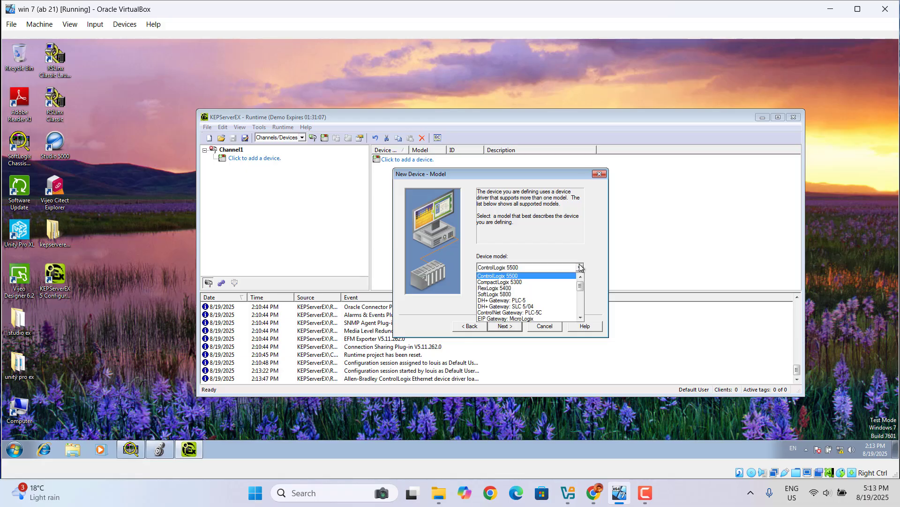
left_click(511, 296)
left_click(510, 328)
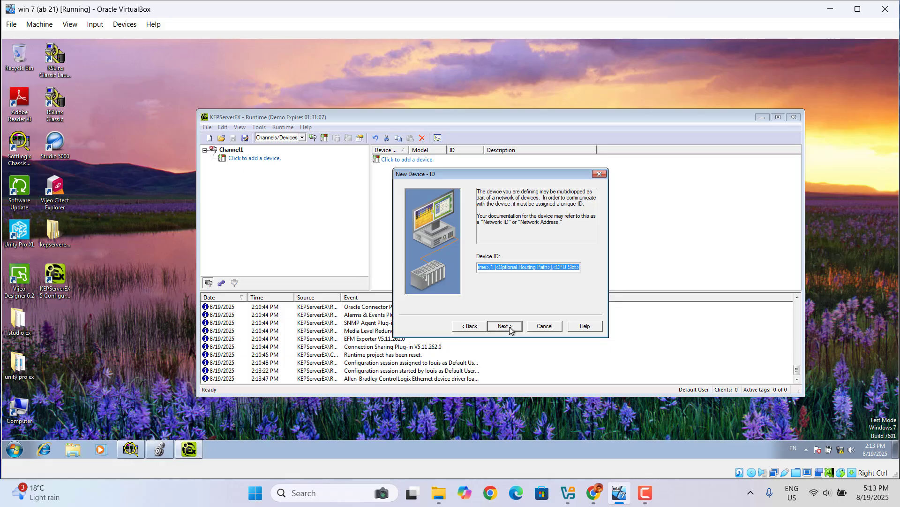
- Set the new device's ID to <192.168.100.100>,1,2, replacing the host, routing path and CPU slot placeholders
left_click(486, 267)
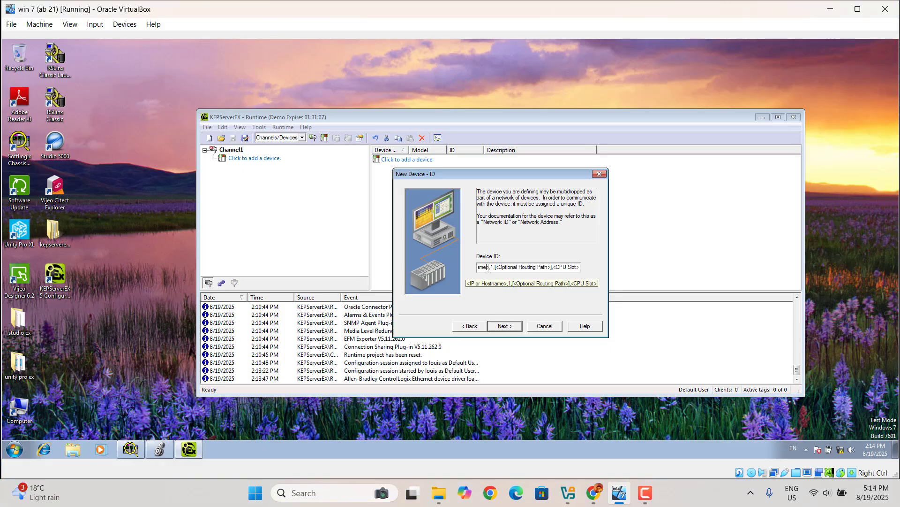
key("BackSpace")
key("BackSpace")
key("BackSpace")
key("BackSpace")
key("BackSpace")
key("BackSpace")
key("BackSpace")
key("BackSpace")
key("BackSpace")
key("BackSpace")
key("BackSpace")
key("BackSpace")
key("BackSpace")
key("BackSpace")
key("BackSpace")
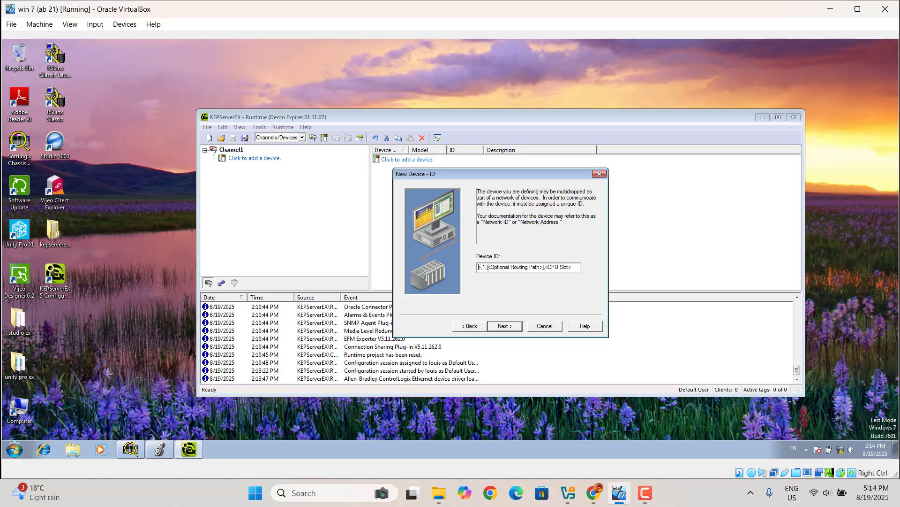
type("192.168.100.100")
left_click_drag(525, 268, 585, 271)
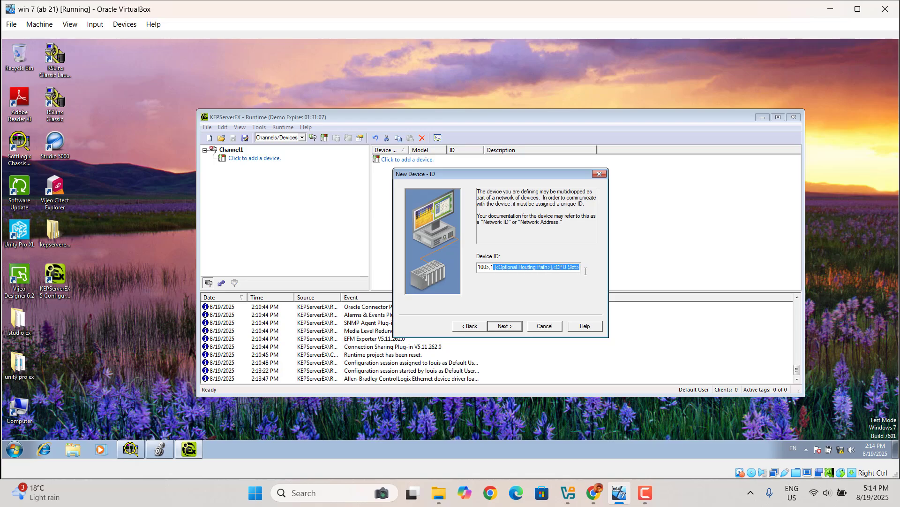
key("BackSpace")
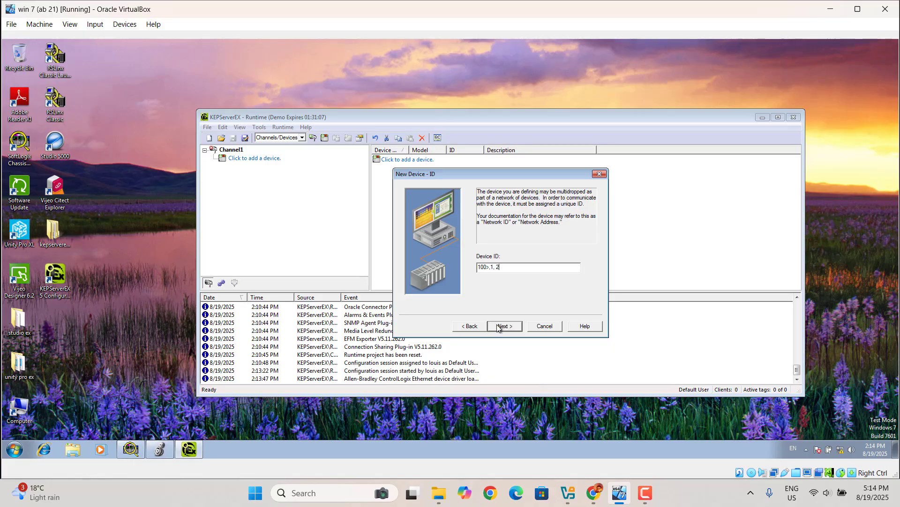
left_click(154, 448)
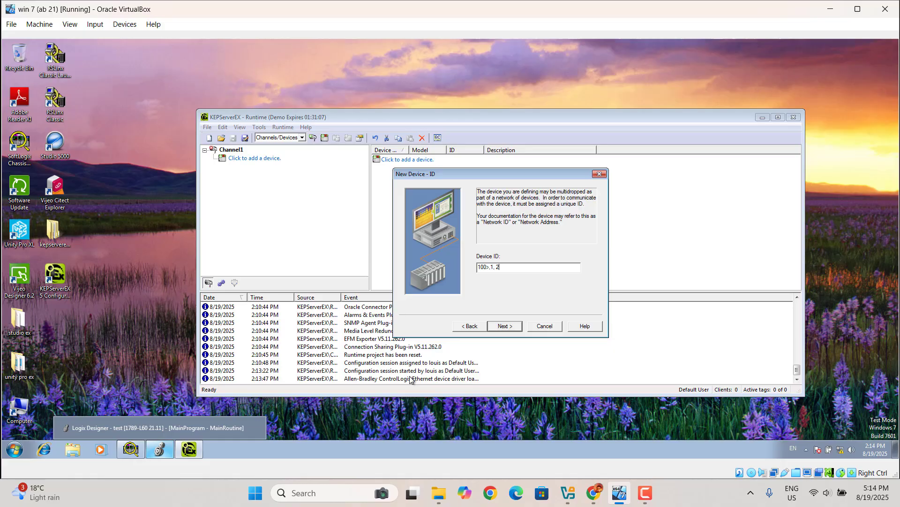
left_click(512, 325)
left_click(473, 326)
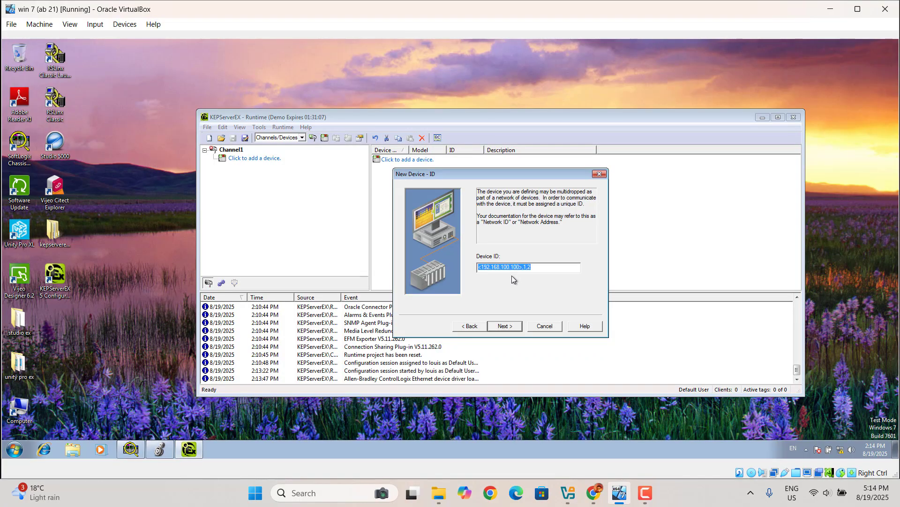
left_click(535, 267)
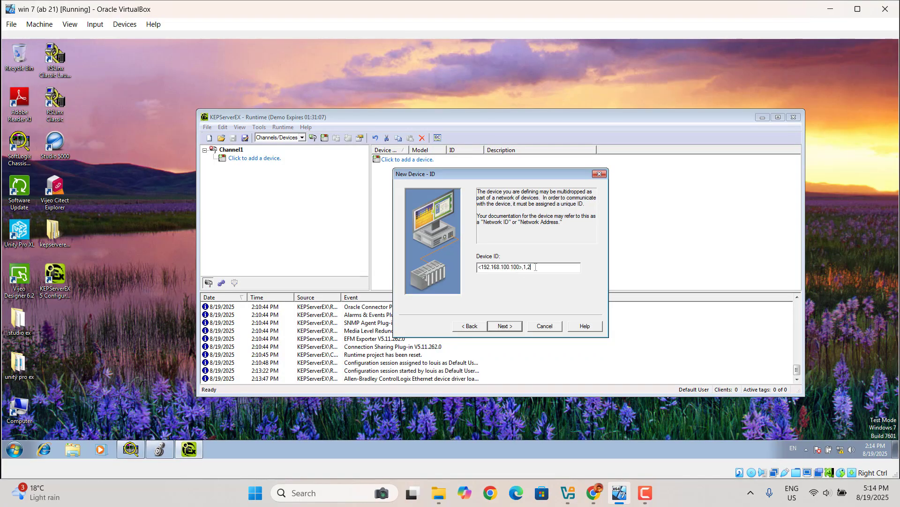
- Finish creating the device with the default auto-demotion and Logix communication parameters, including port 44818
left_click(504, 328)
left_click(504, 328)
left_click(504, 328)
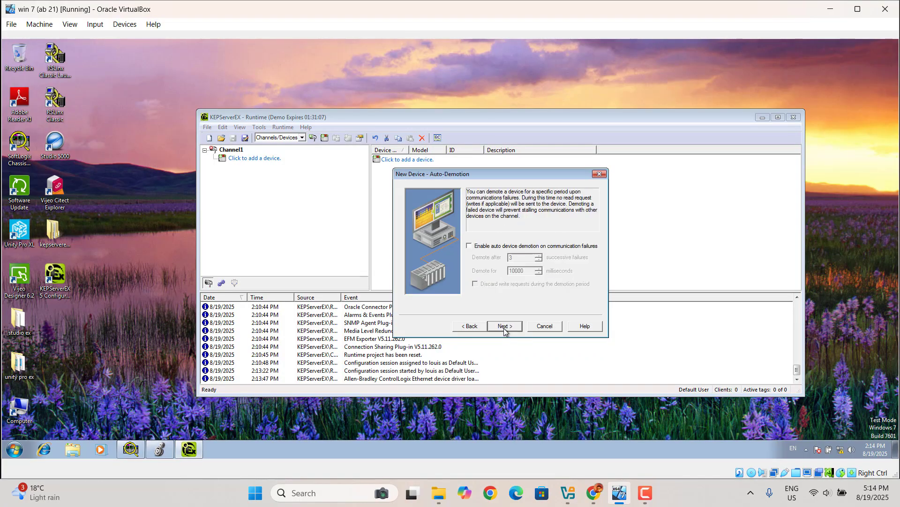
left_click(504, 328)
left_click(504, 328)
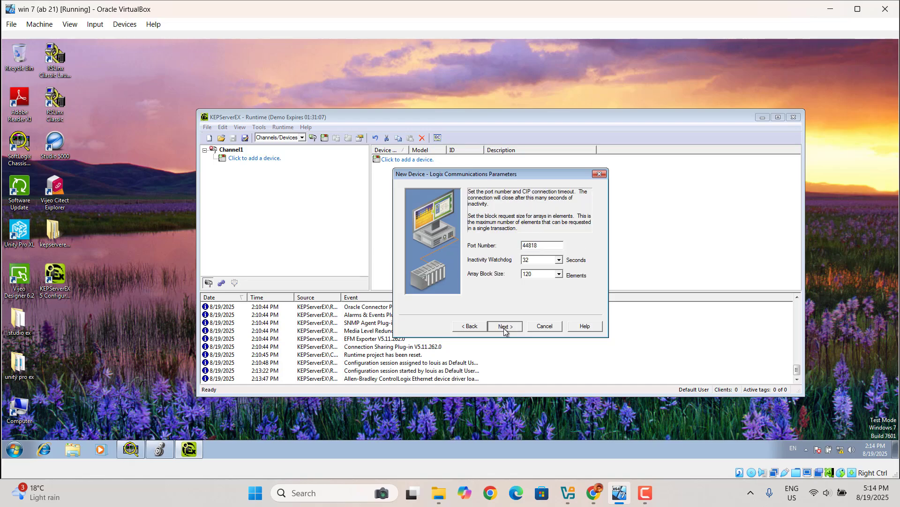
left_click(504, 328)
left_click(503, 328)
left_click(504, 328)
left_click(504, 328)
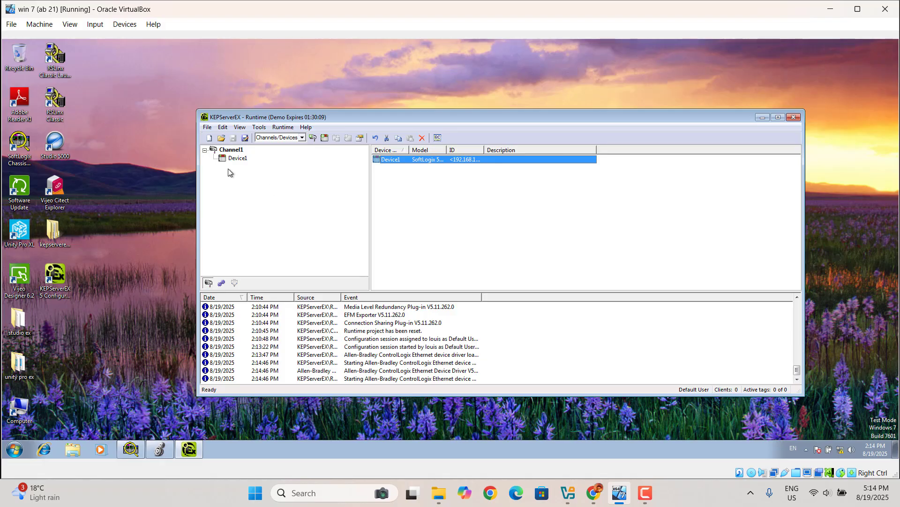
- Add a static tag named start with the address start to Device1, and validate its address
left_click(238, 158)
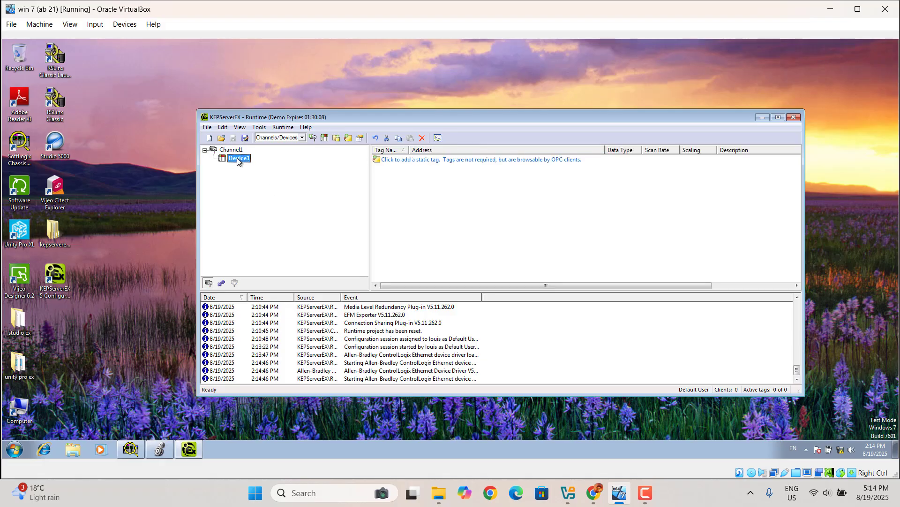
right_click(431, 178)
left_click(457, 182)
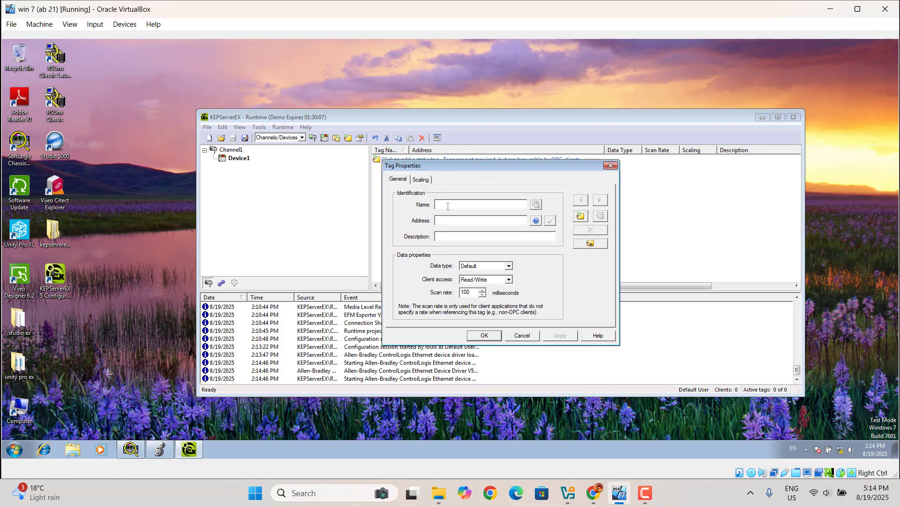
type("sta")
type("start")
left_click(552, 223)
left_click(556, 333)
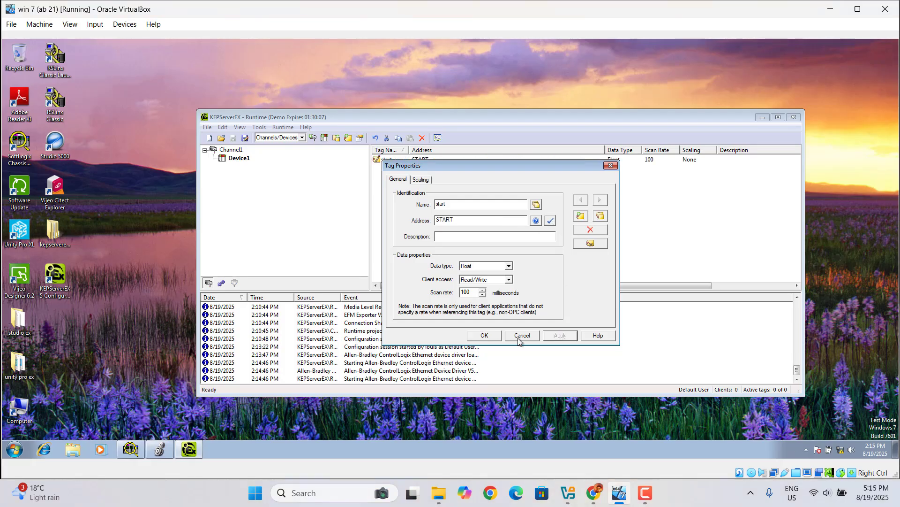
left_click(491, 336)
- Check the start tag's live value under Channel1.Device1 in OPC Quick Client, and close the client without saving
left_click(440, 139)
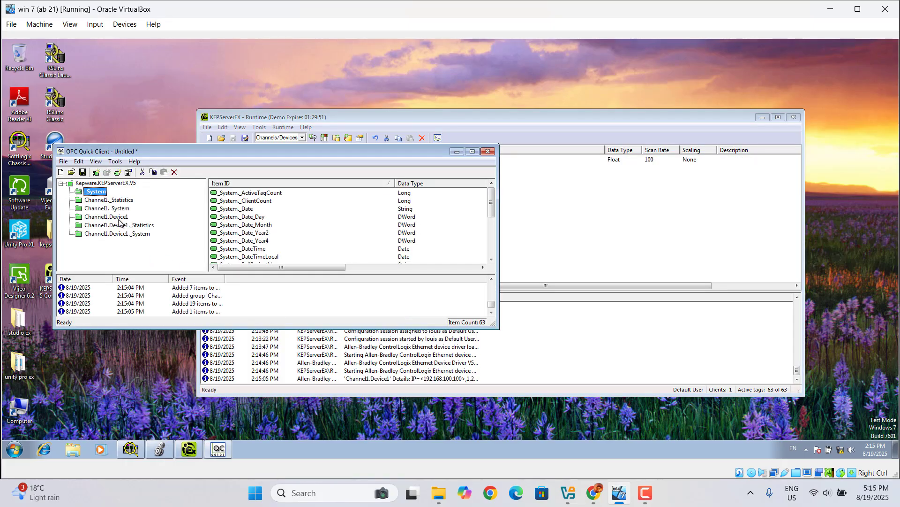
left_click(119, 219)
left_click_drag(259, 267, 315, 243)
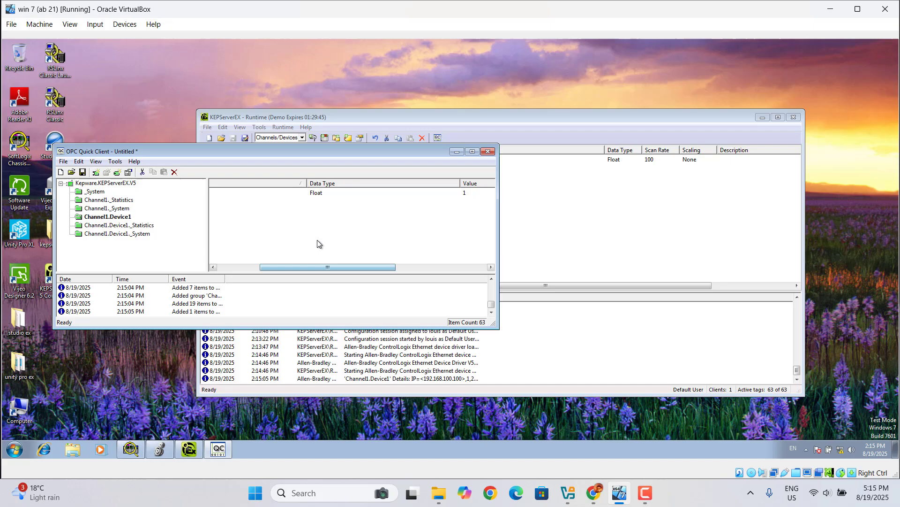
left_click(488, 153)
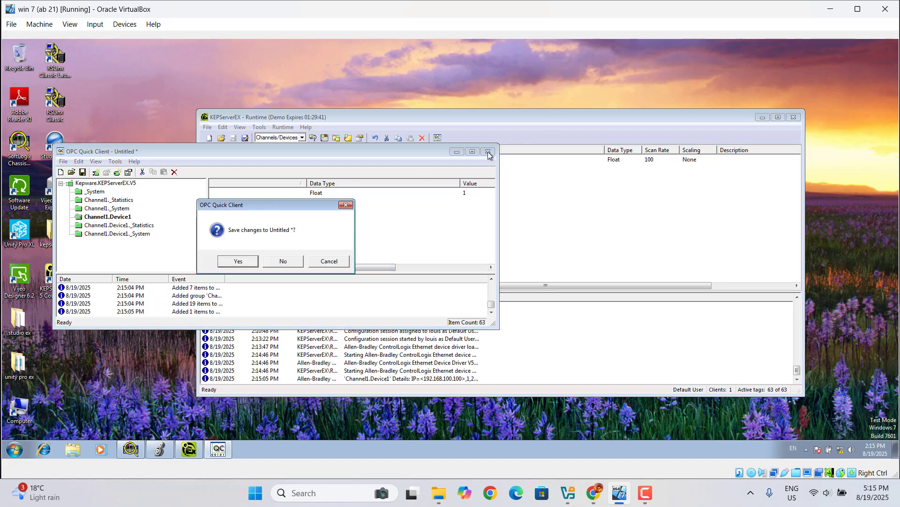
left_click(282, 263)
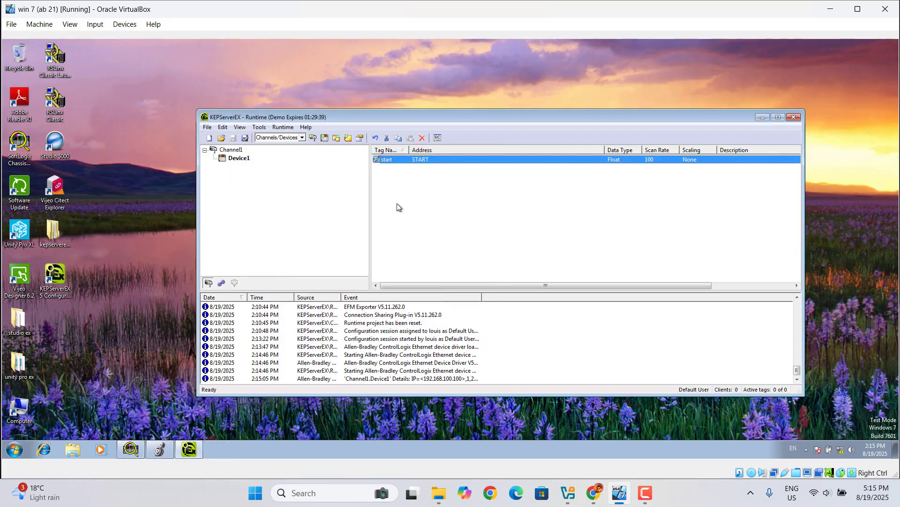
- Add a tag named stop with the address stop to Device1, and validate its address
right_click(399, 197)
left_click(424, 202)
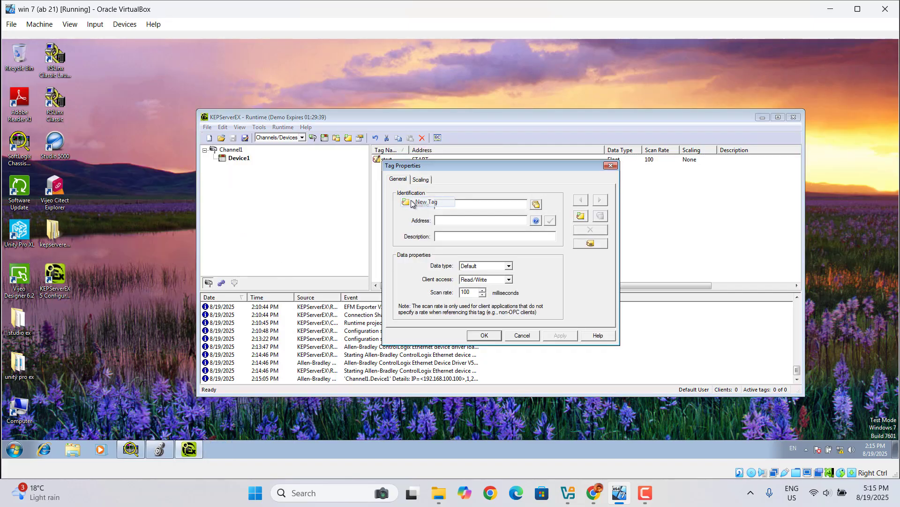
type("st")
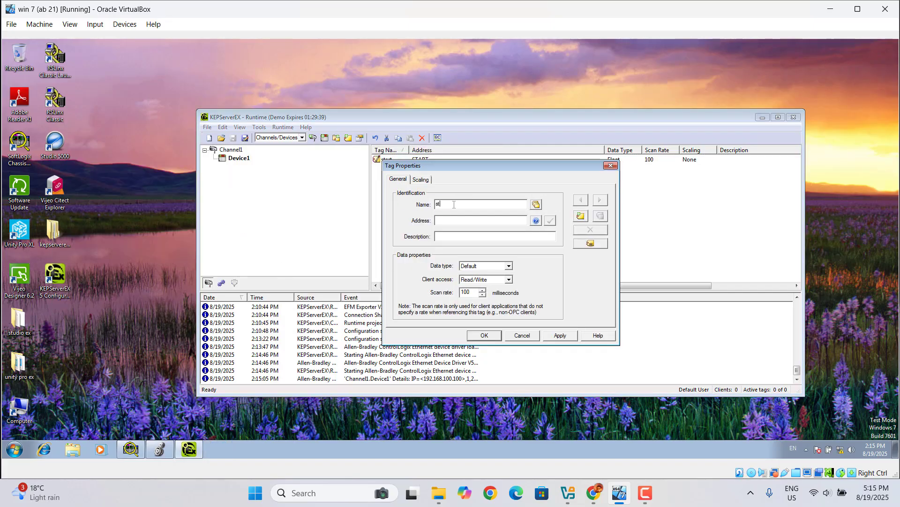
type("op")
left_click(550, 221)
left_click(556, 336)
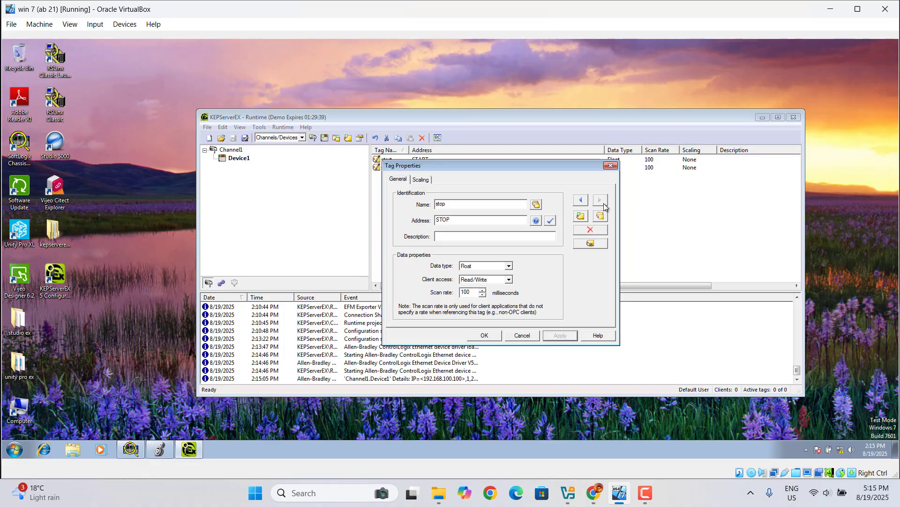
- Add a tag named light1 with the address light1, and validate its address
left_click(580, 215)
left_click(474, 223)
type("li")
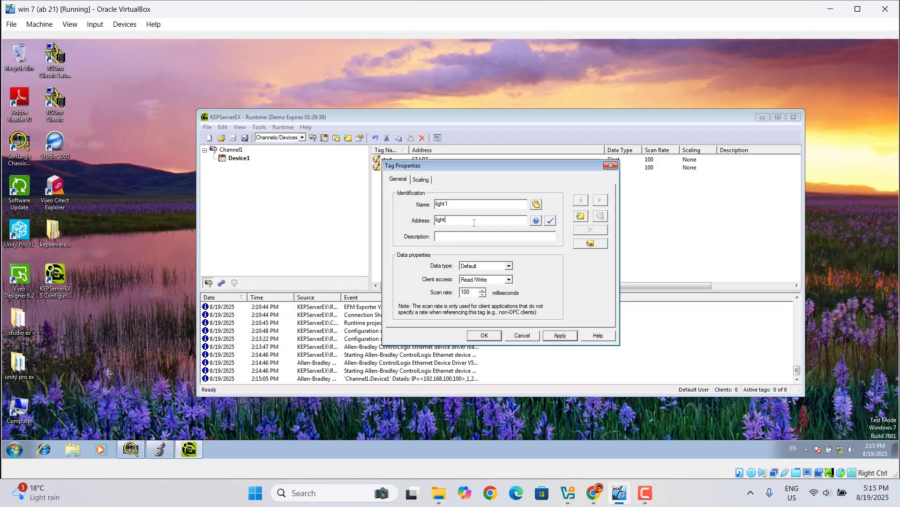
type("ght2")
left_click(550, 220)
left_click(564, 335)
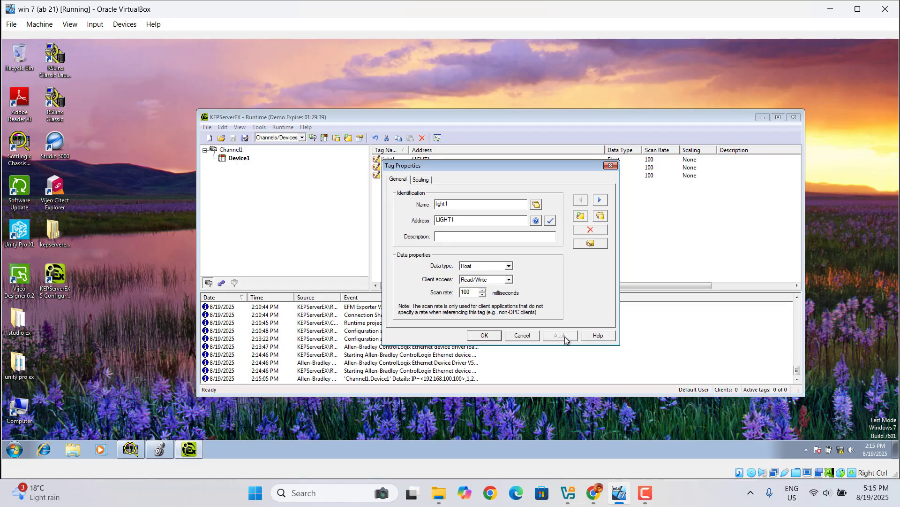
- Add a tag named light2 with the address light2, and validate its address
left_click(582, 217)
type("light2")
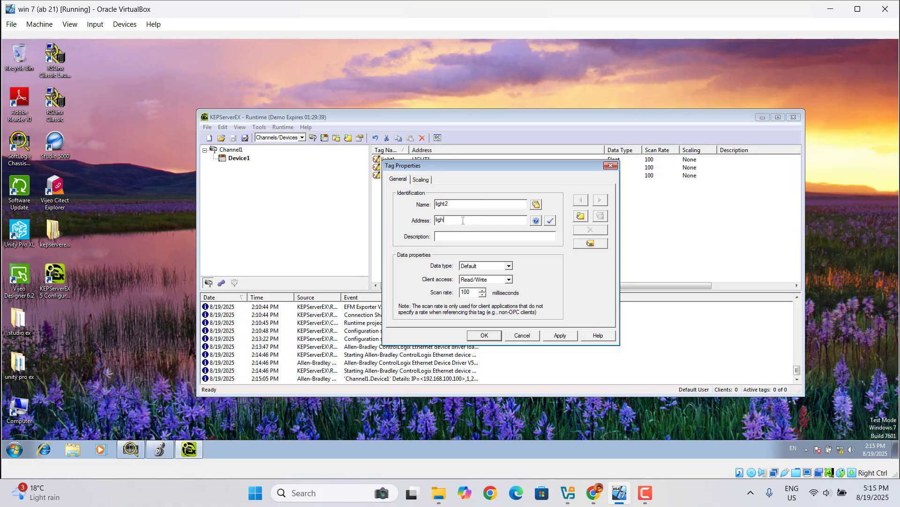
left_click(552, 220)
left_click(558, 335)
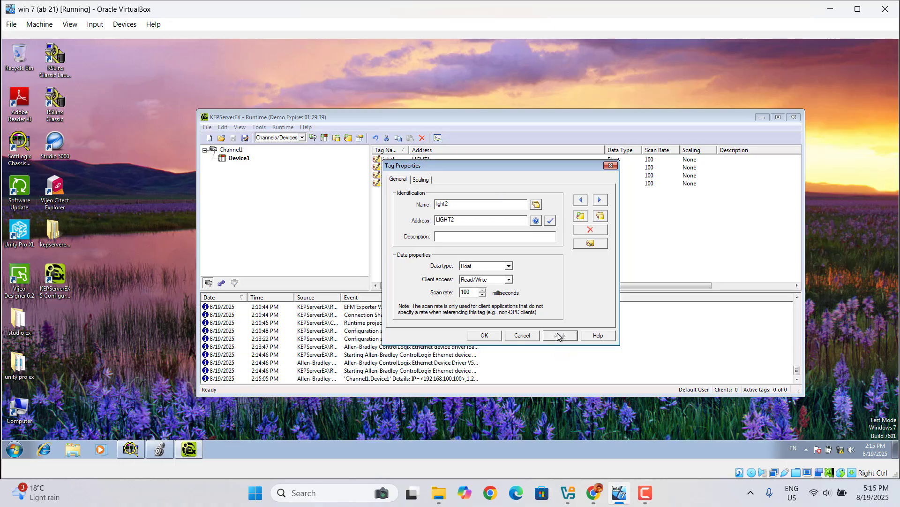
- Add a tag named time1 with the address timer1.acc, and validate its address
left_click(580, 216)
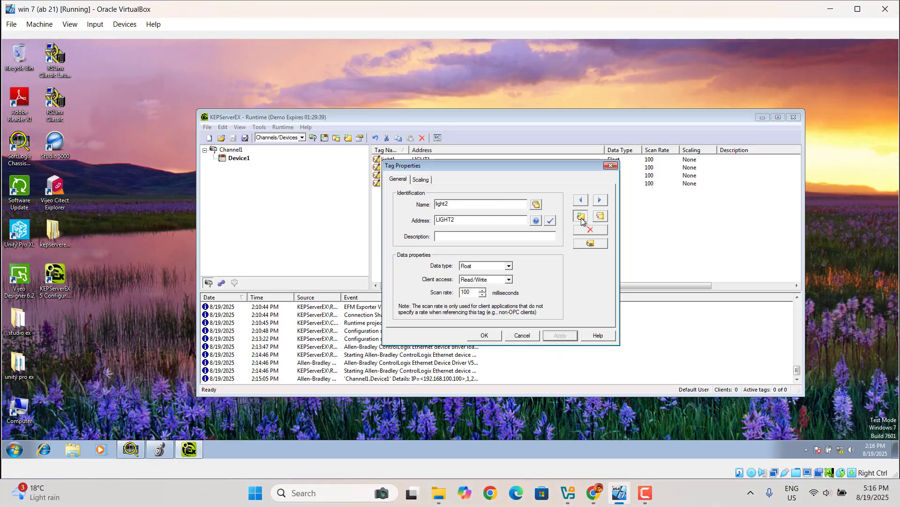
type("l")
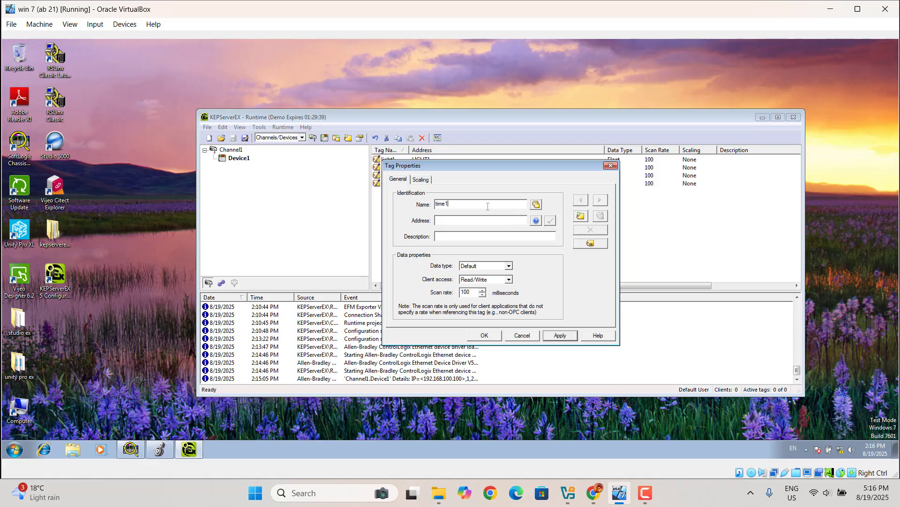
left_click(473, 221)
key("BackSpace")
type("acc")
left_click(550, 221)
left_click(560, 335)
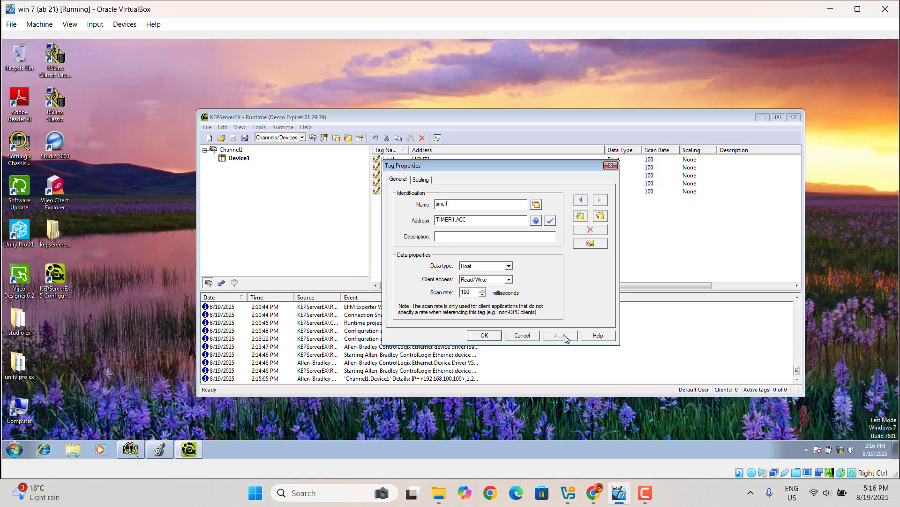
- Add a tag named time2 with the address timer2.acc, validate its address, and close the tag properties
left_click(581, 216)
type("t")
left_click(458, 221)
type("timer2.acc")
left_click(551, 220)
left_click(559, 336)
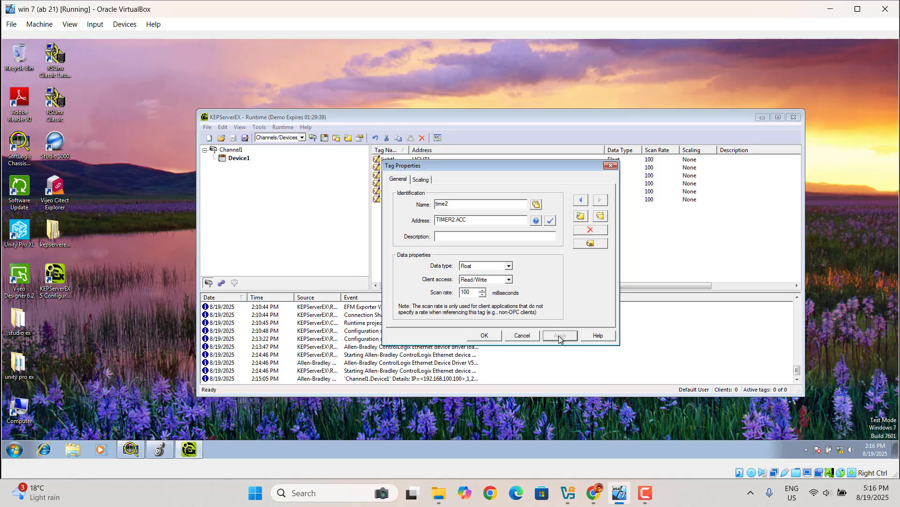
left_click(492, 336)
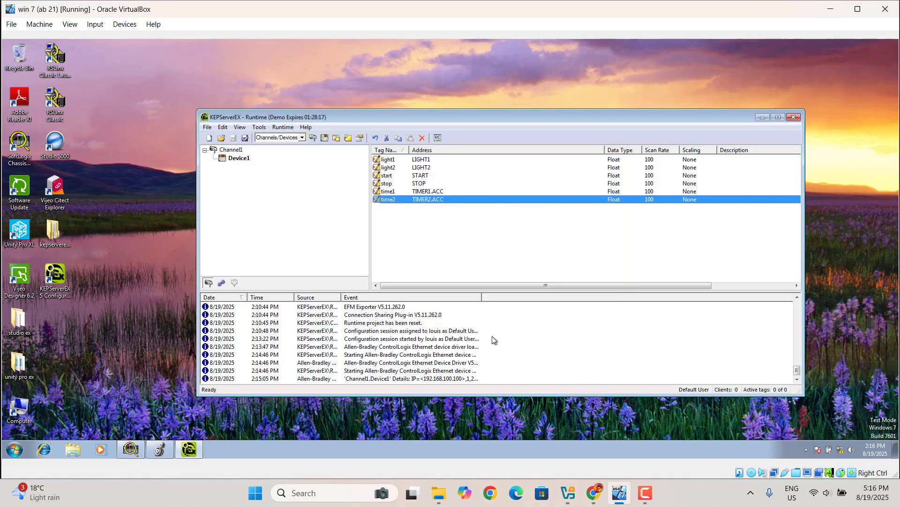
- Examine the live values of all Channel1.Device1 tags in a maximized OPC Quick Client, and minimize it and KEPServerEX
left_click(436, 138)
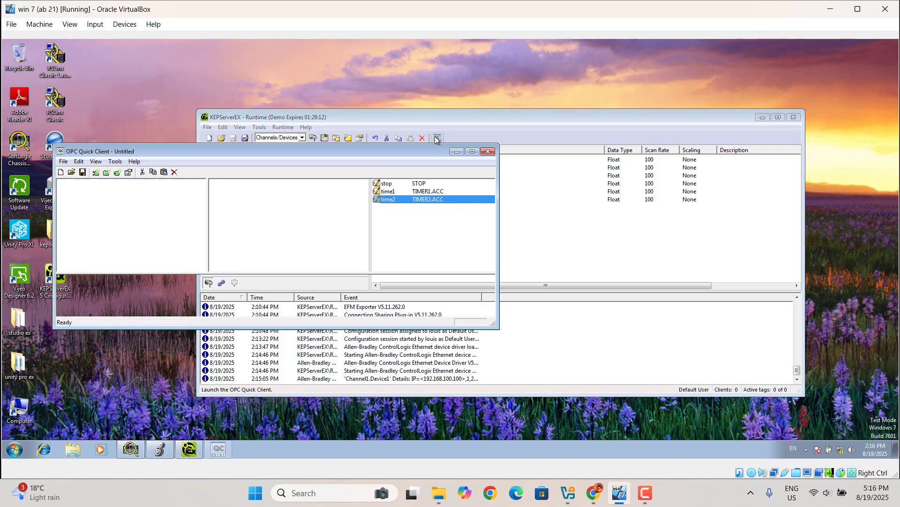
left_click(472, 151)
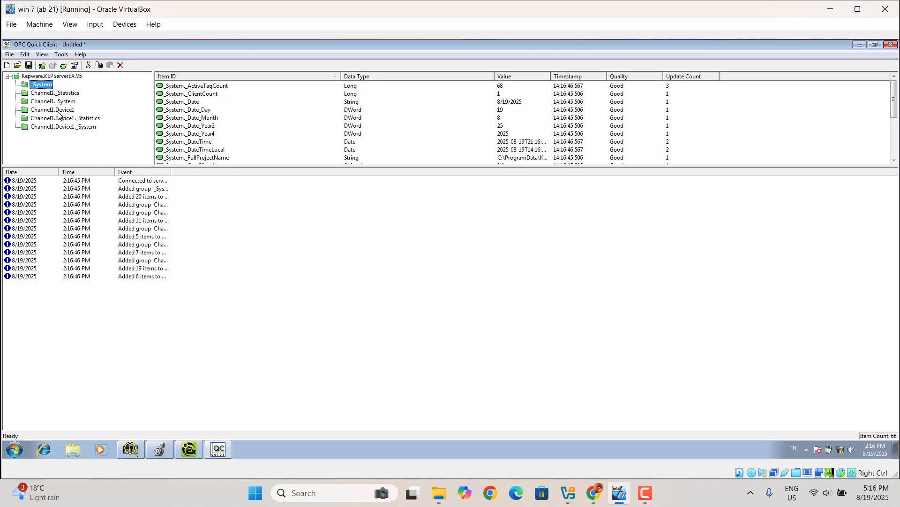
left_click(58, 113)
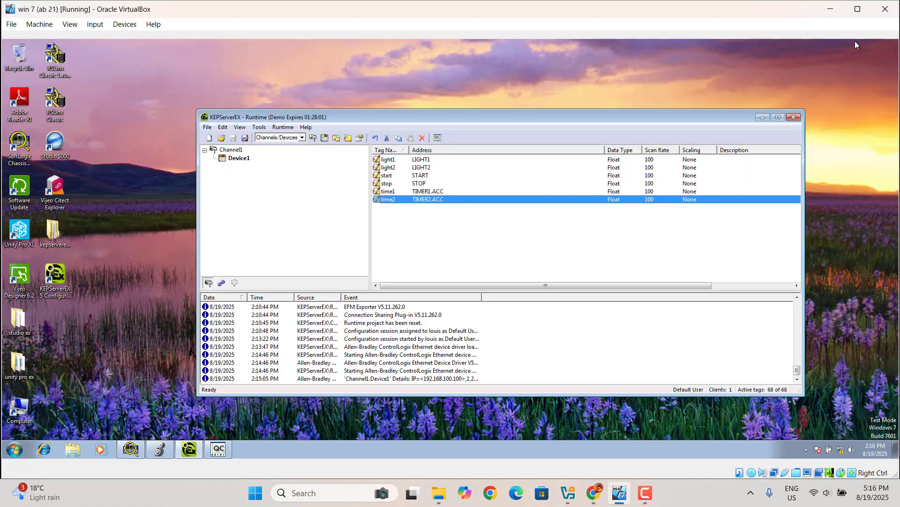
left_click(856, 44)
left_click(762, 117)
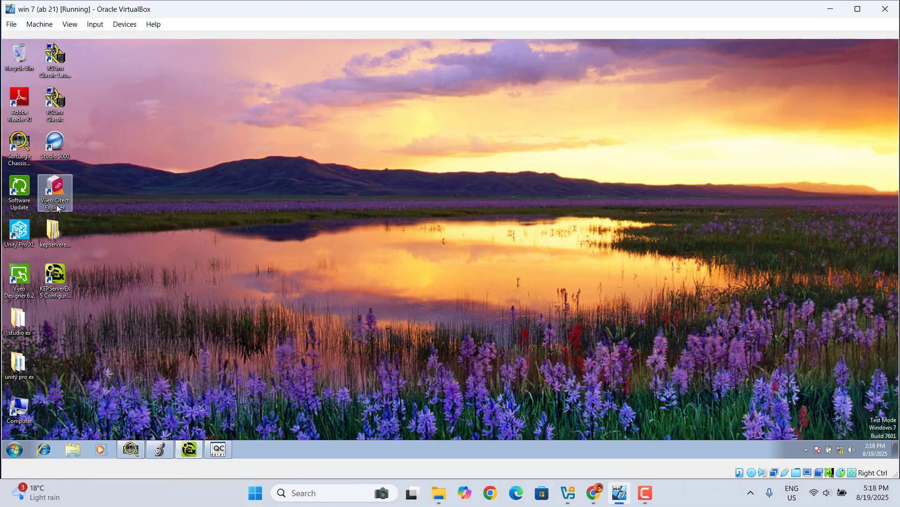
- Open Vijeo Citect Explorer and delete the studio_vjieo project
double_click(57, 207)
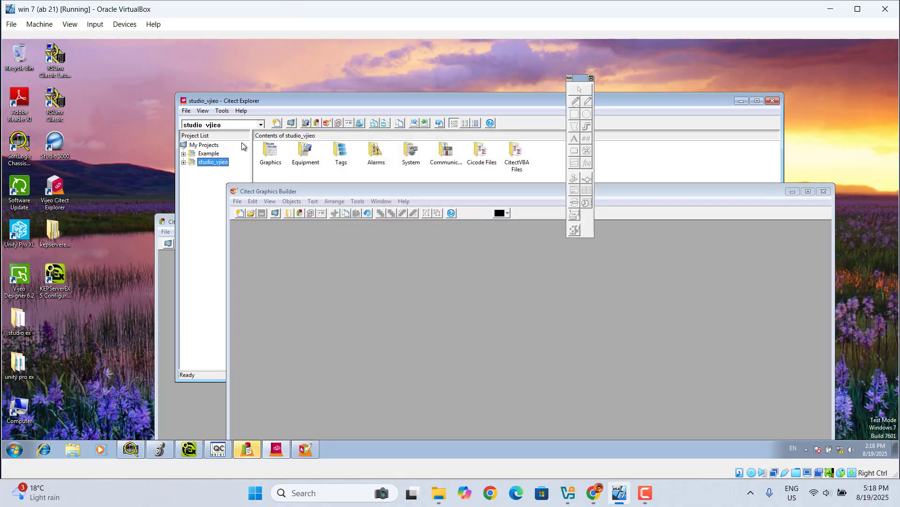
right_click(216, 162)
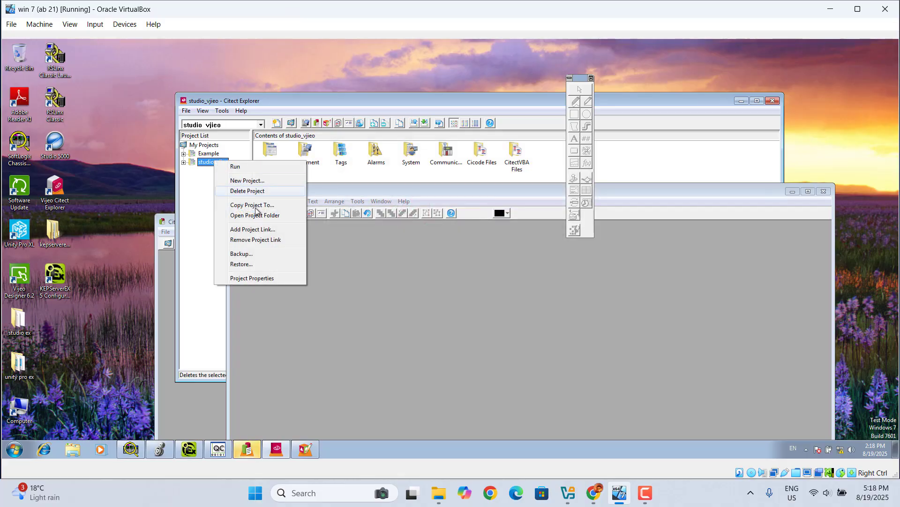
left_click(255, 191)
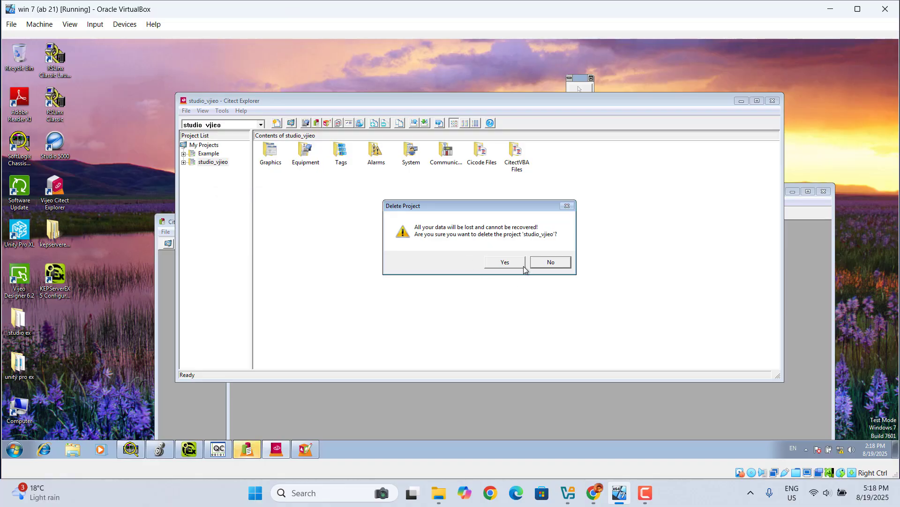
left_click(505, 263)
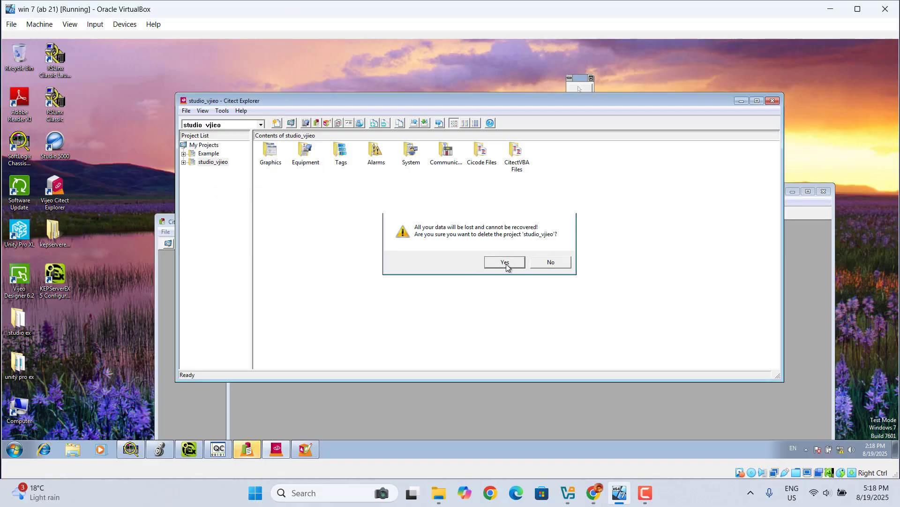
- Create a new project named stuido500 based on the default starter project
left_click(277, 123)
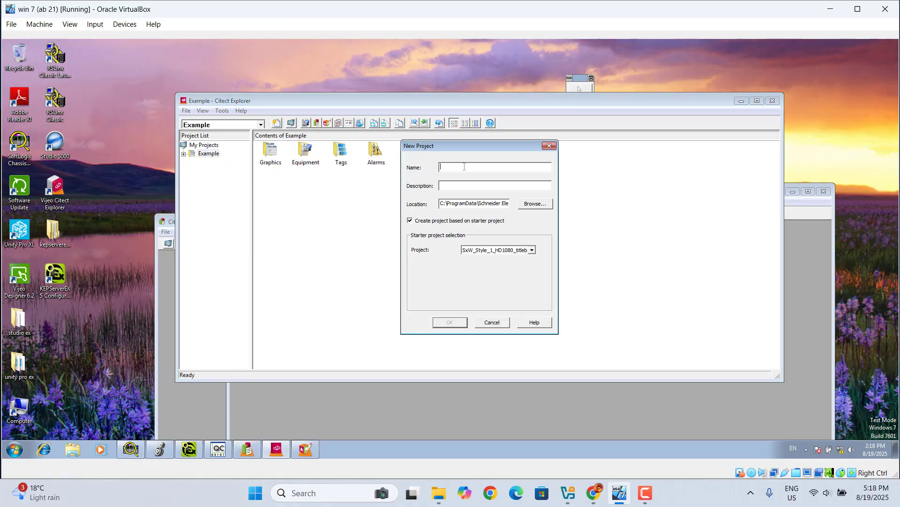
type("st")
type("500")
left_click(452, 323)
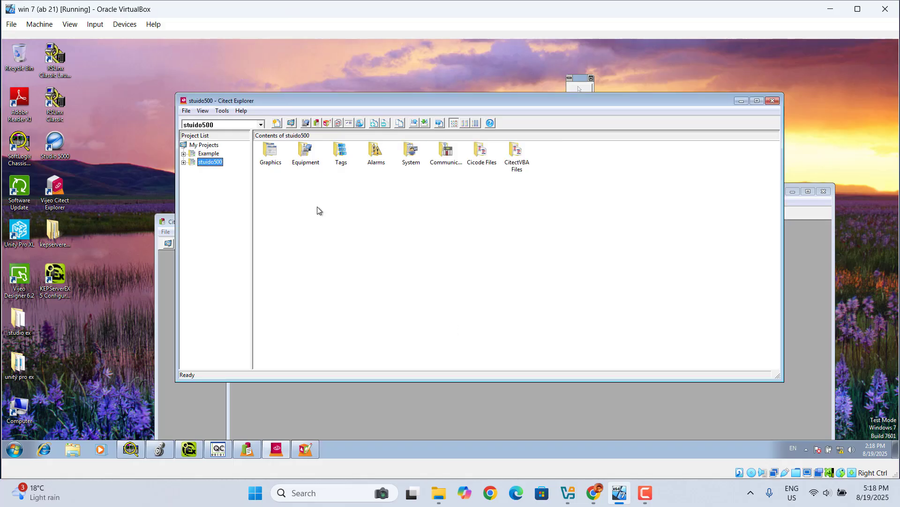
- Check the Cluster1 definition of stuido500 in the Citect Project Editor and compile the project
left_click(317, 124)
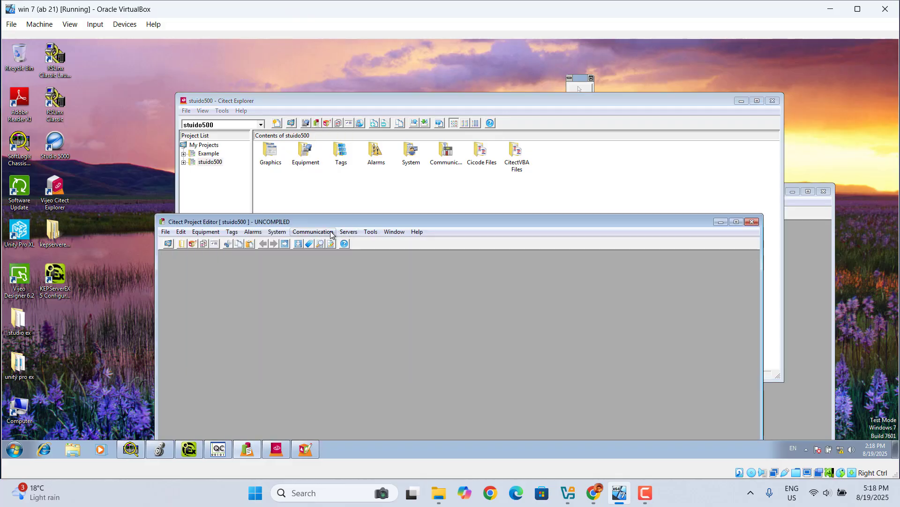
left_click(349, 232)
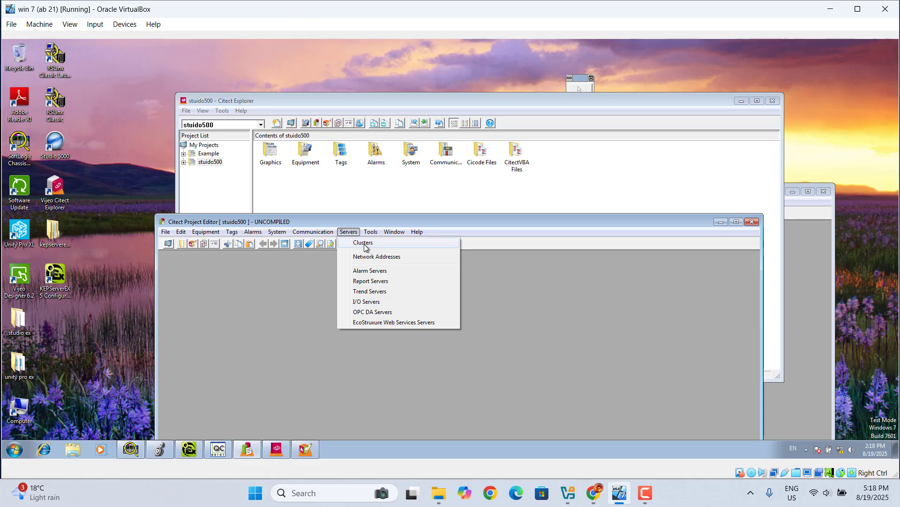
left_click(363, 245)
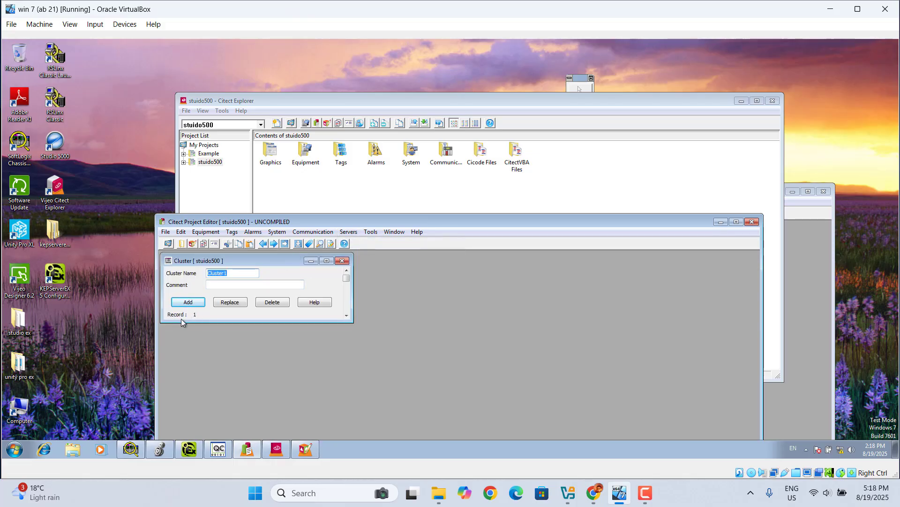
left_click(298, 244)
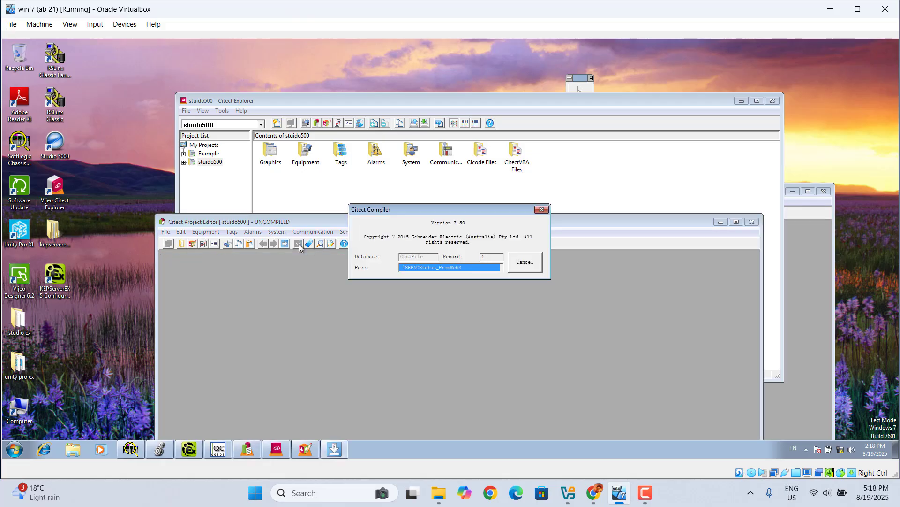
left_click(483, 273)
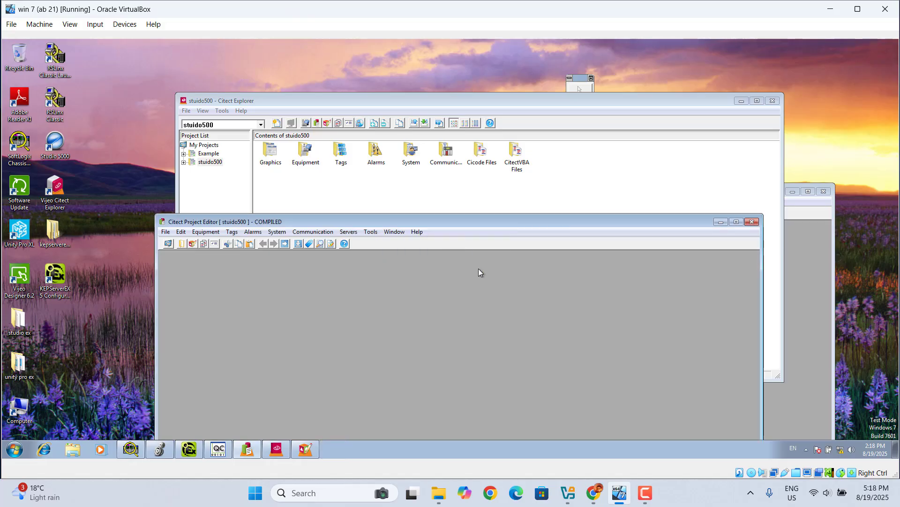
- Add a network address named network1 with the address 192.168.100.100, and compile the project
left_click(350, 233)
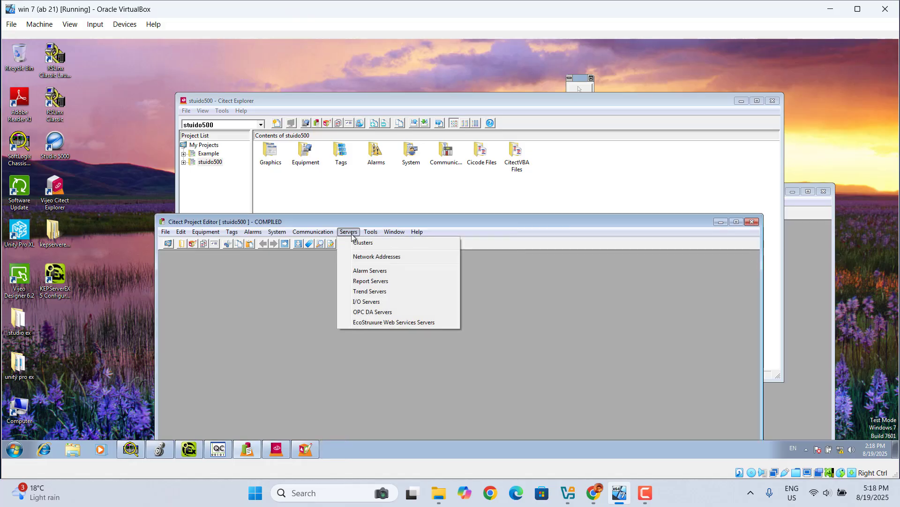
left_click(367, 258)
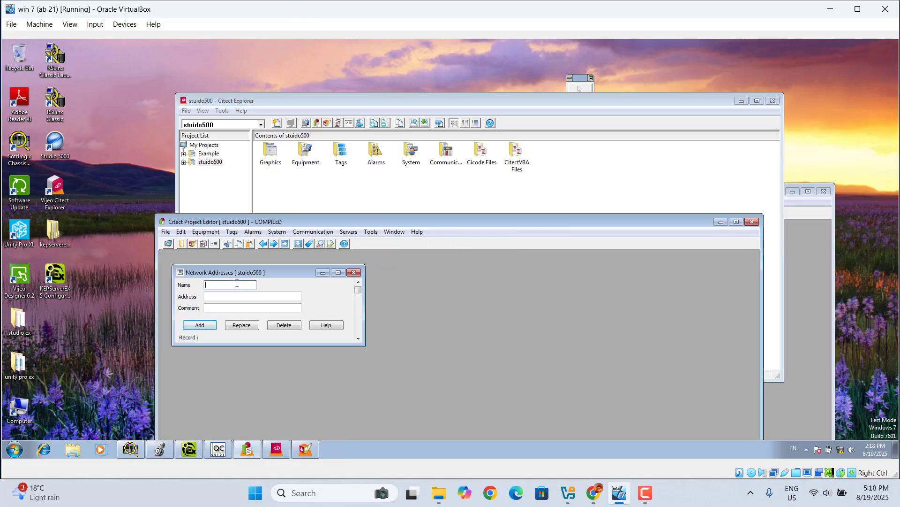
type("network1")
left_click(224, 297)
type("192")
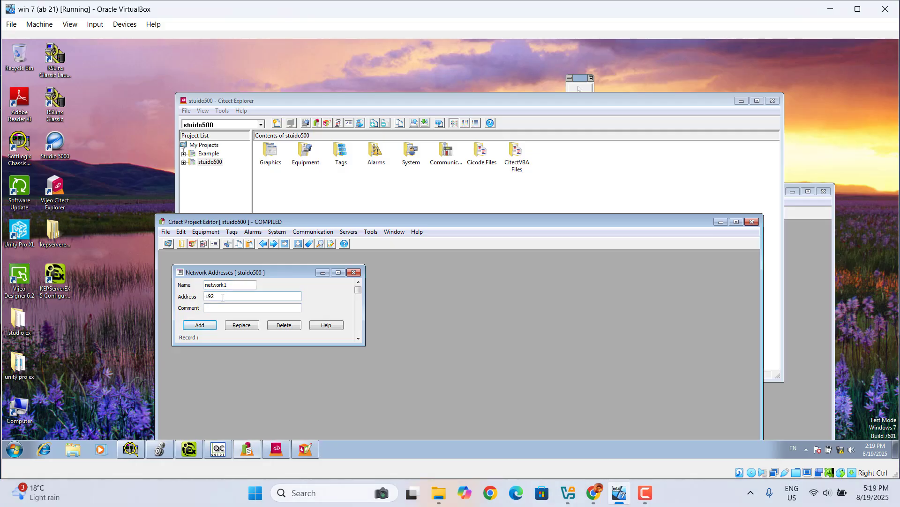
type(".168.100.100")
left_click(200, 325)
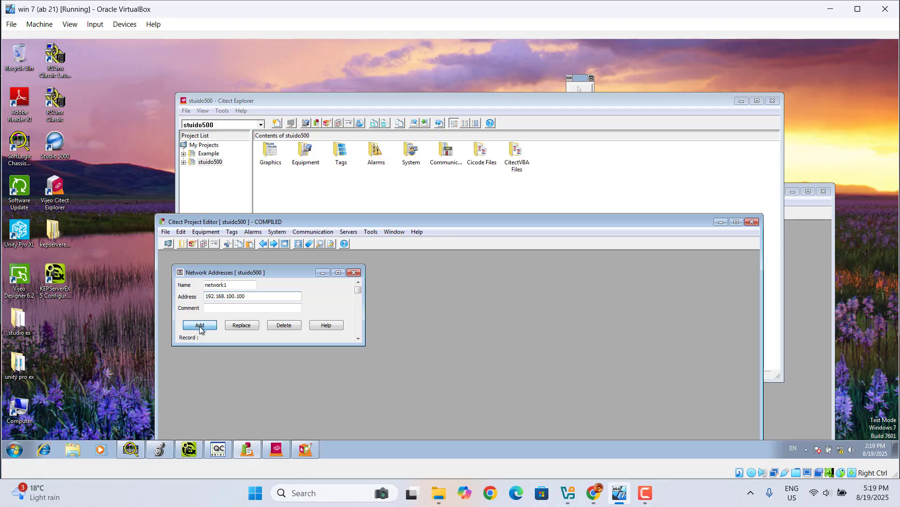
left_click(299, 248)
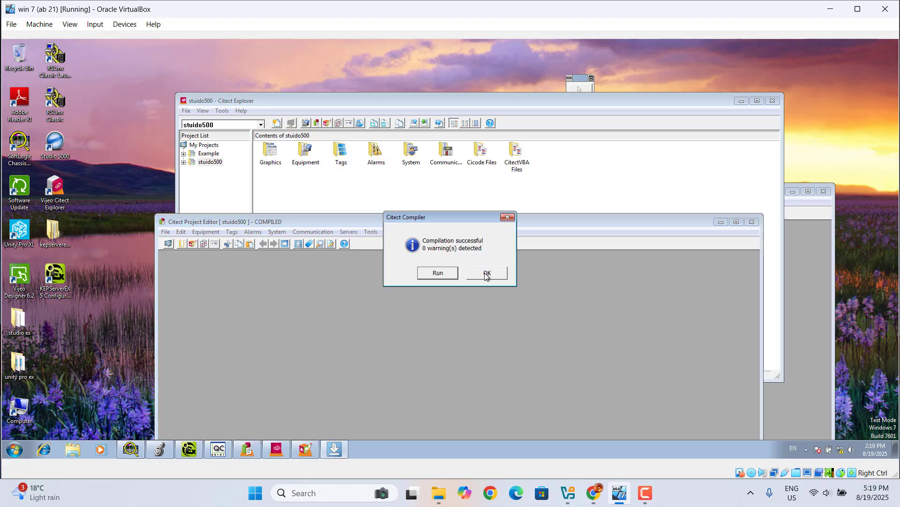
left_click(485, 273)
- Start the Express Communications Wizard with the existing IOServer1 and accept the default I/O device name and type
left_click(313, 233)
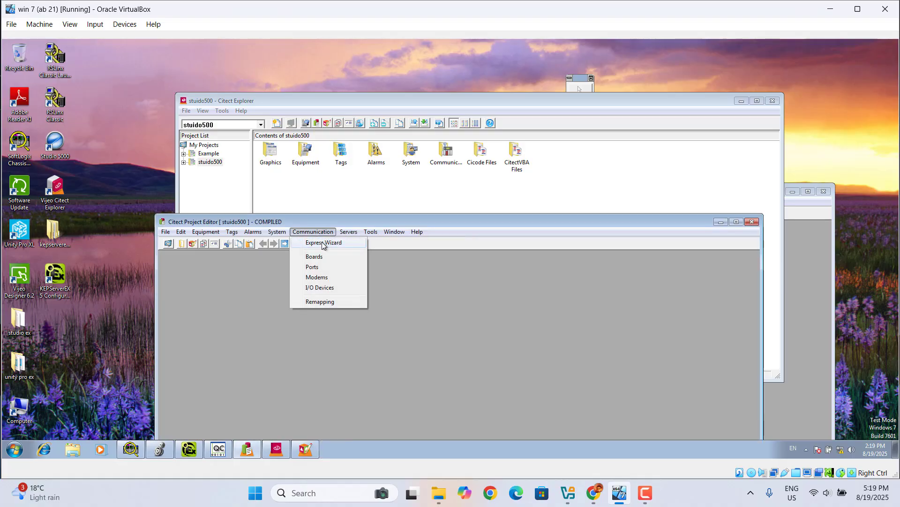
left_click(322, 243)
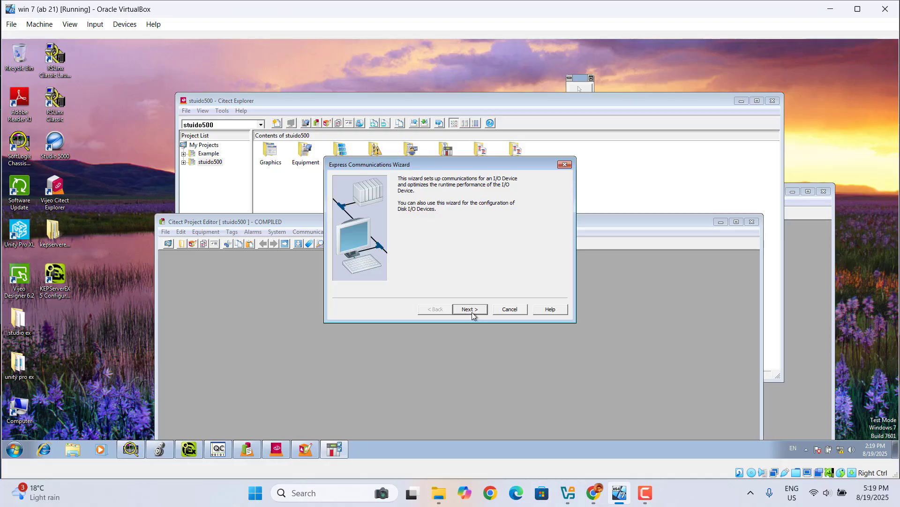
left_click(470, 309)
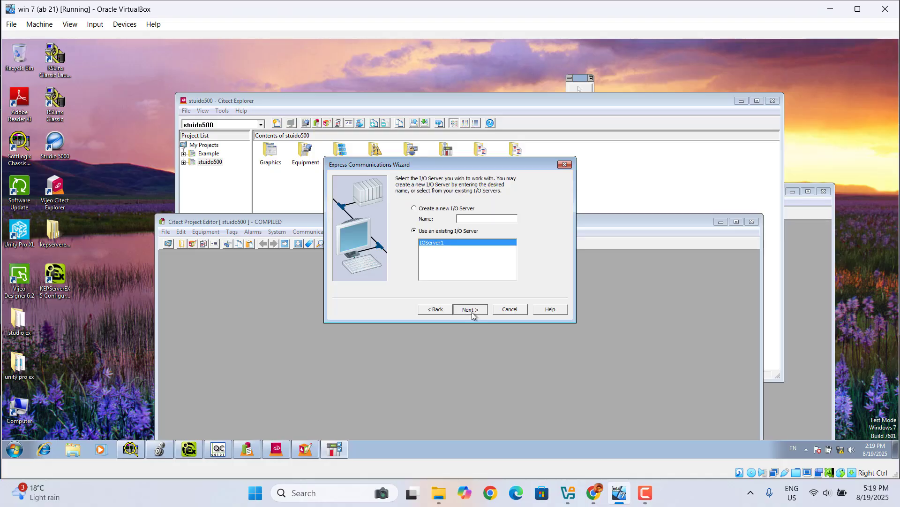
left_click(472, 310)
left_click(471, 310)
left_click(471, 310)
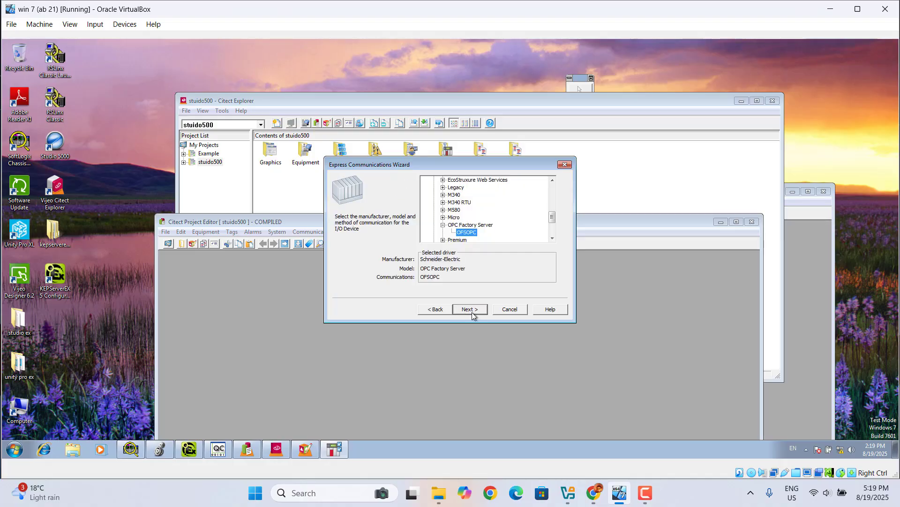
- Choose the OPC driver of the OPC Foundation OPC DA Client model for the I/O device
left_click(552, 180)
left_click(552, 180)
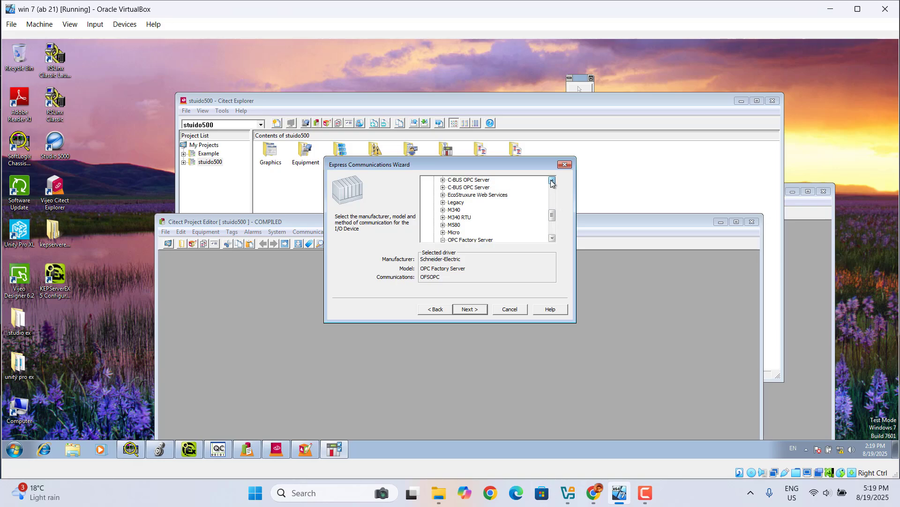
left_click(552, 180)
left_click(552, 180)
left_click(552, 180)
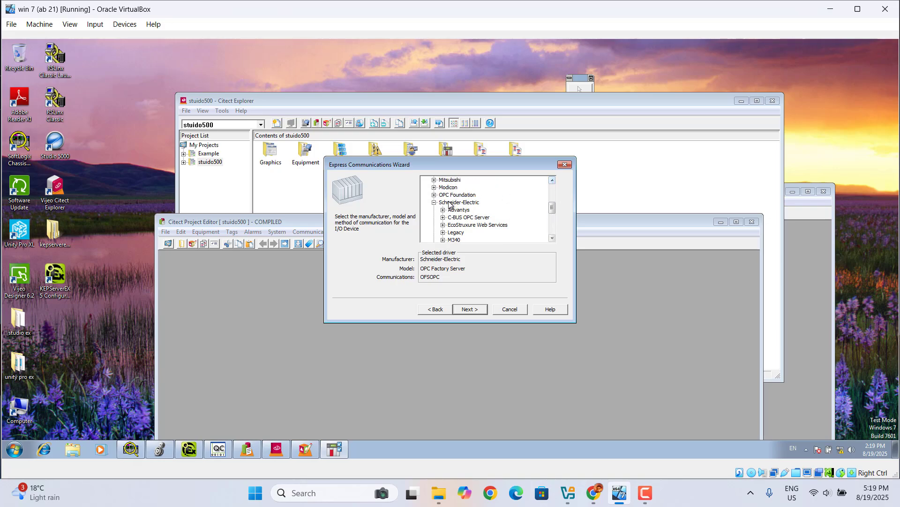
left_click(435, 194)
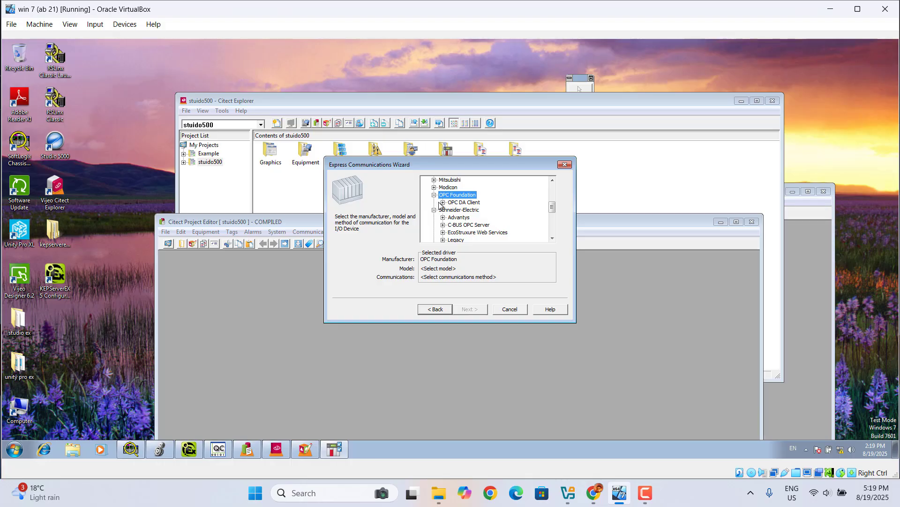
left_click(442, 202)
left_click(462, 210)
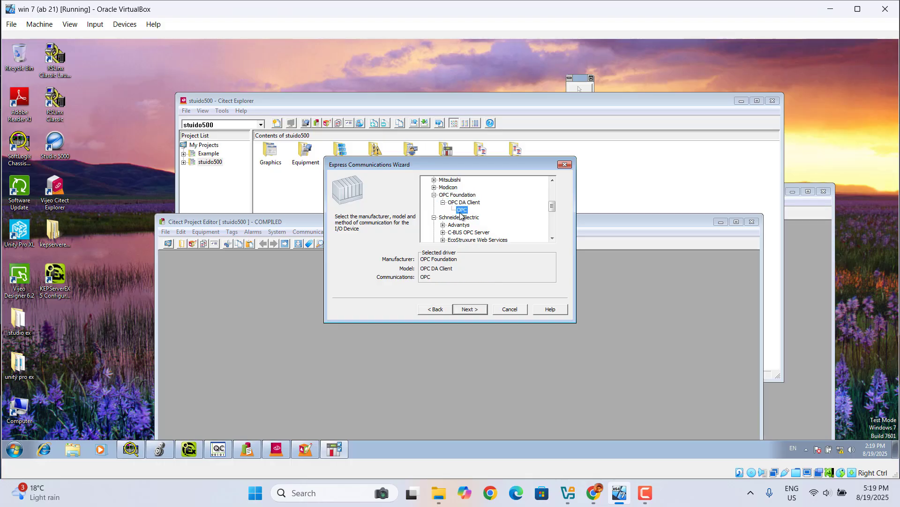
left_click(472, 310)
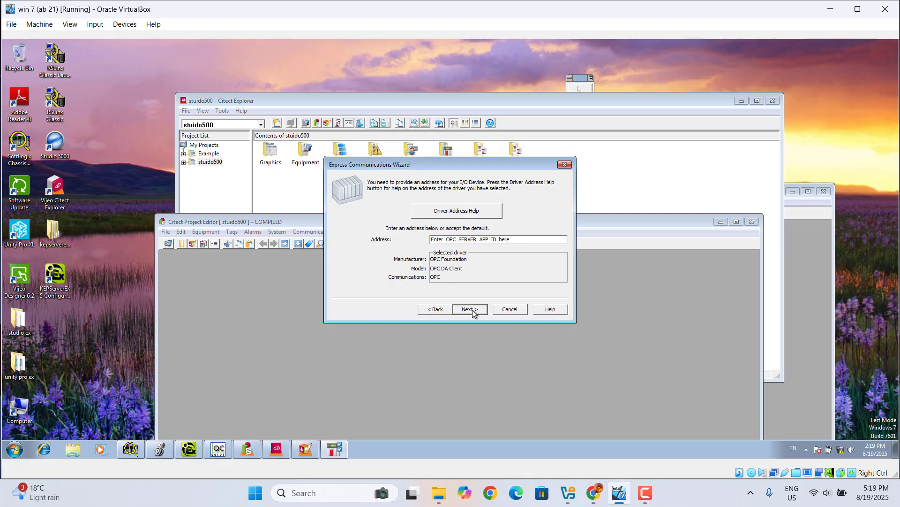
- Set the I/O device address to Kepware.KEPServerEX.V5, using the server name shown in OPC Quick Client as reference
left_click_drag(431, 239, 521, 239)
key("BackSpace")
left_click(218, 449)
left_click(335, 450)
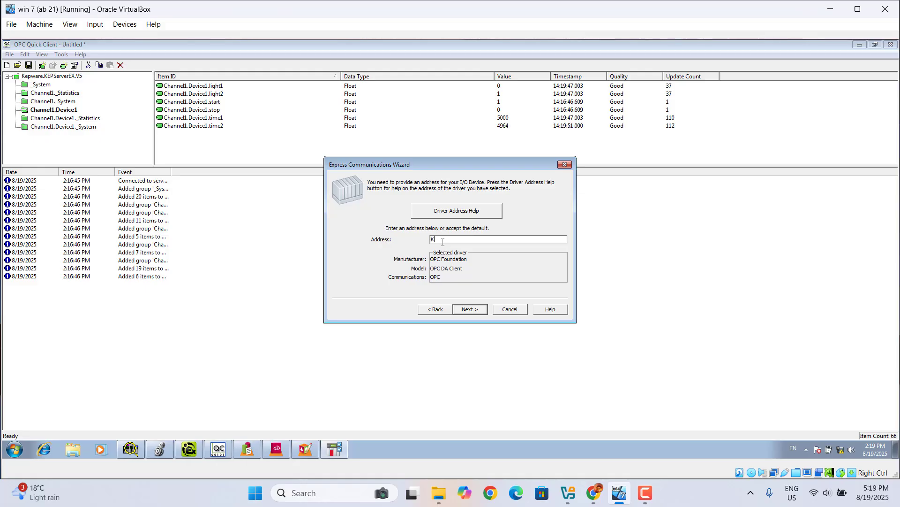
type("epware.KEP")
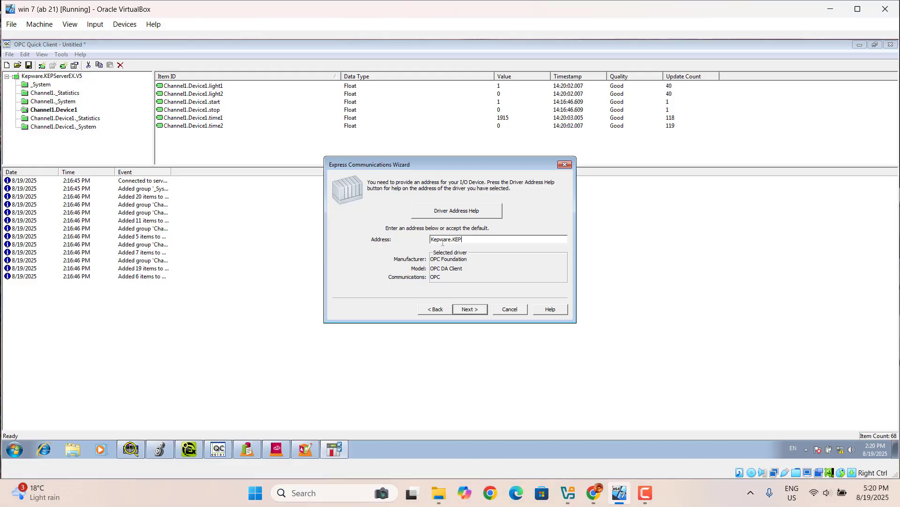
type("erverEX.V5")
left_click(469, 309)
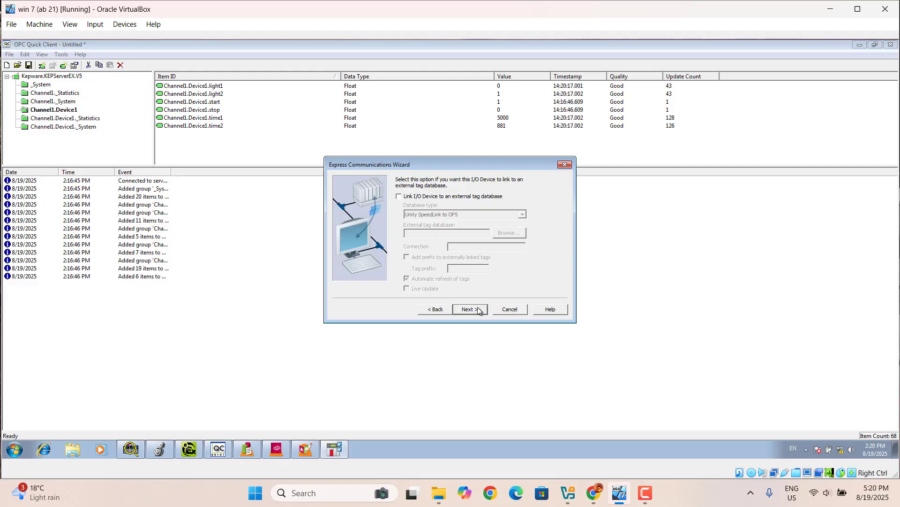
- Link the I/O device to an external tag database of type OPC
left_click(401, 196)
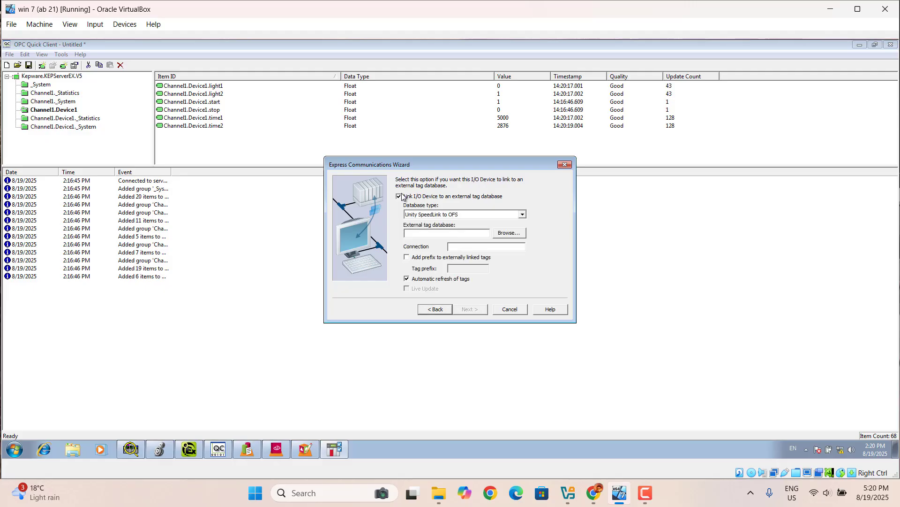
left_click(522, 214)
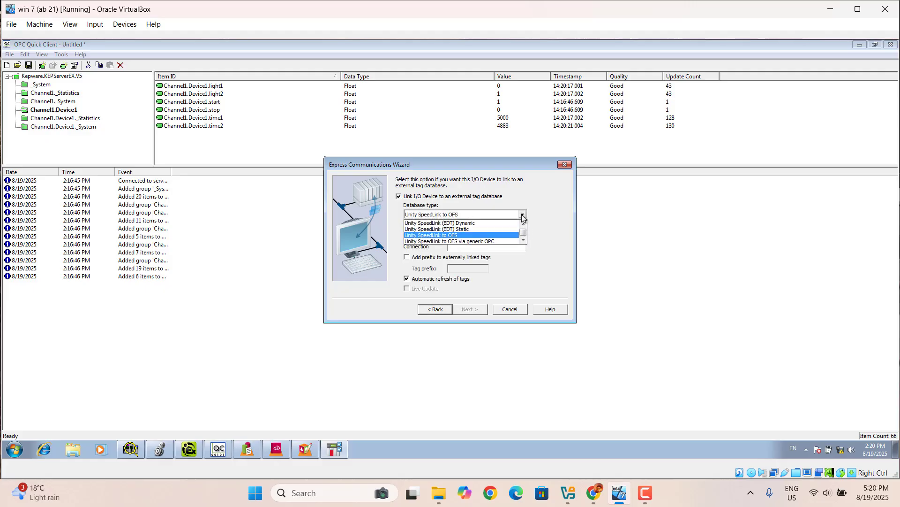
left_click(524, 224)
left_click(524, 223)
left_click(525, 223)
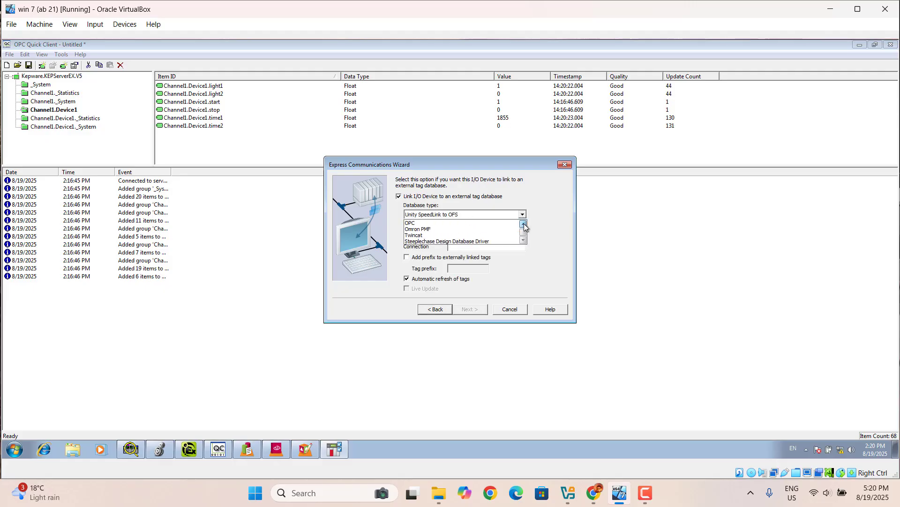
left_click(524, 223)
left_click(418, 229)
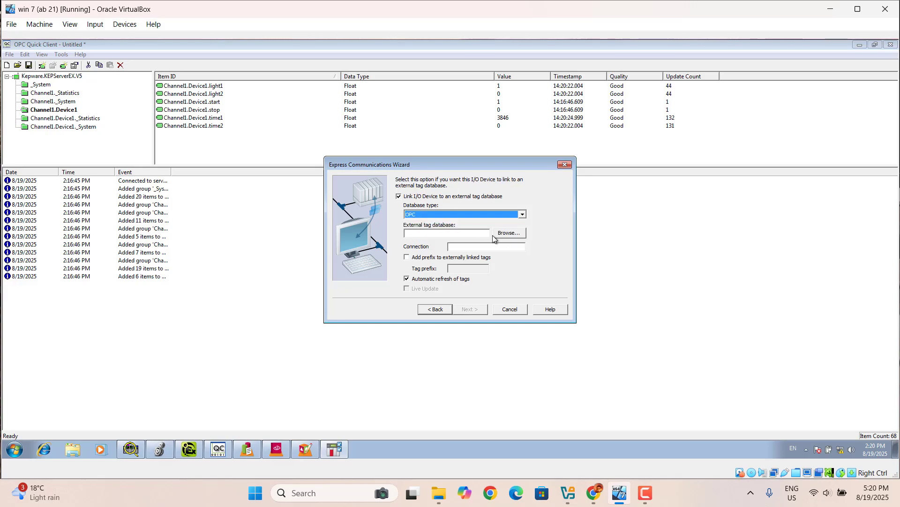
- Select the Device1 branch under Channel1 of Kepware.KEPServerEX.V5 as the external tag database
left_click(515, 234)
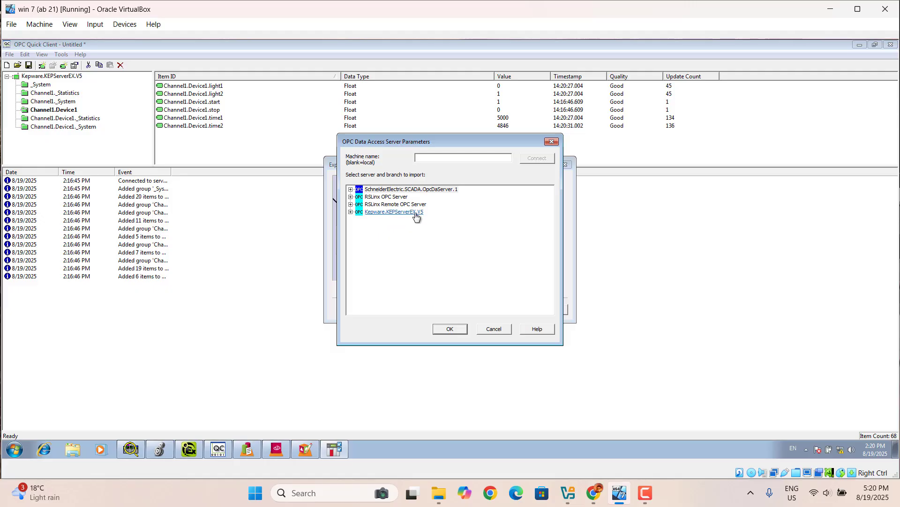
left_click(350, 212)
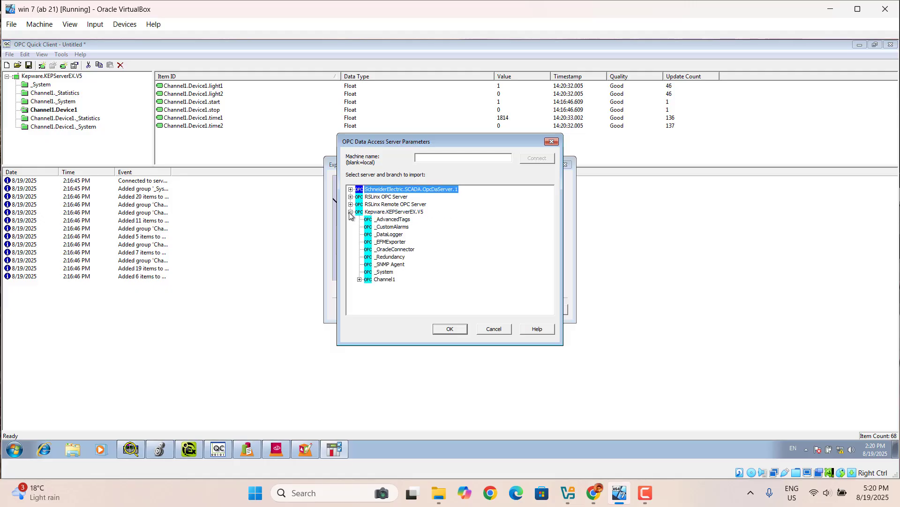
left_click(385, 280)
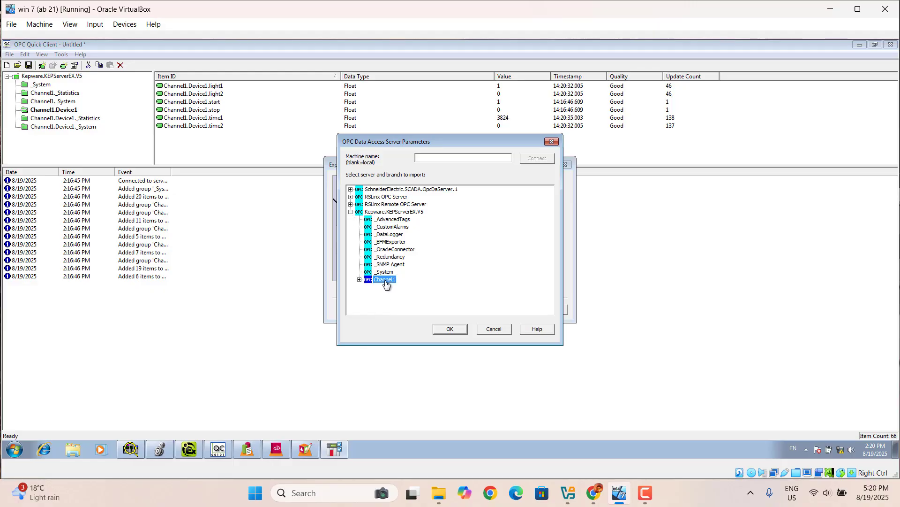
left_click(361, 281)
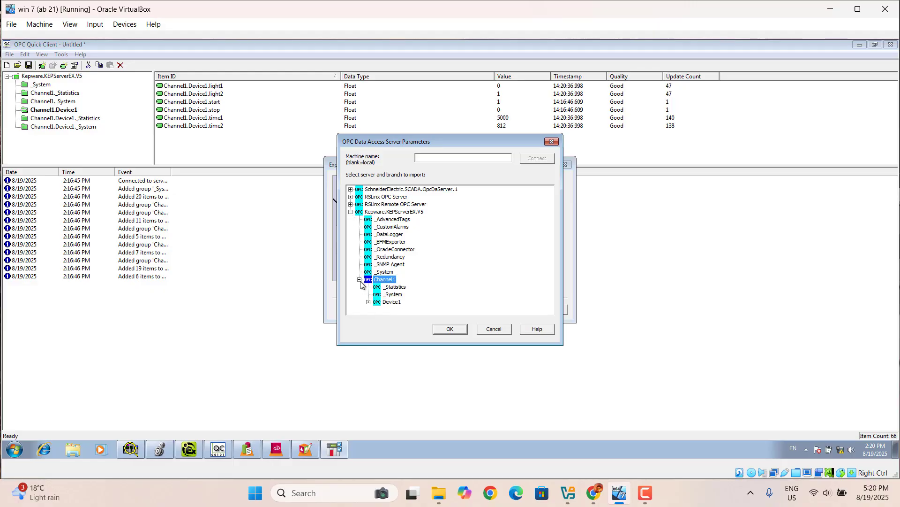
left_click(391, 303)
left_click(448, 330)
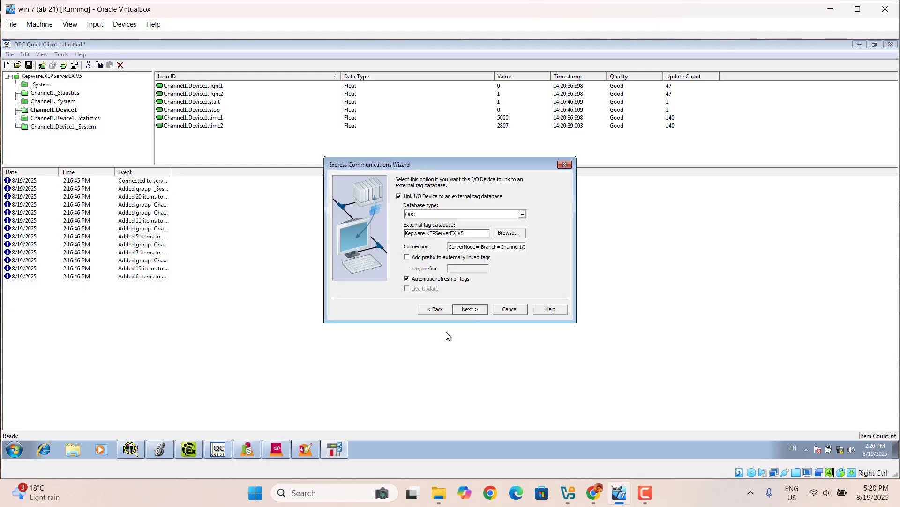
- Finish the Express Communications Wizard without viewing the tag import log, and compile the stuido500 project
left_click(476, 309)
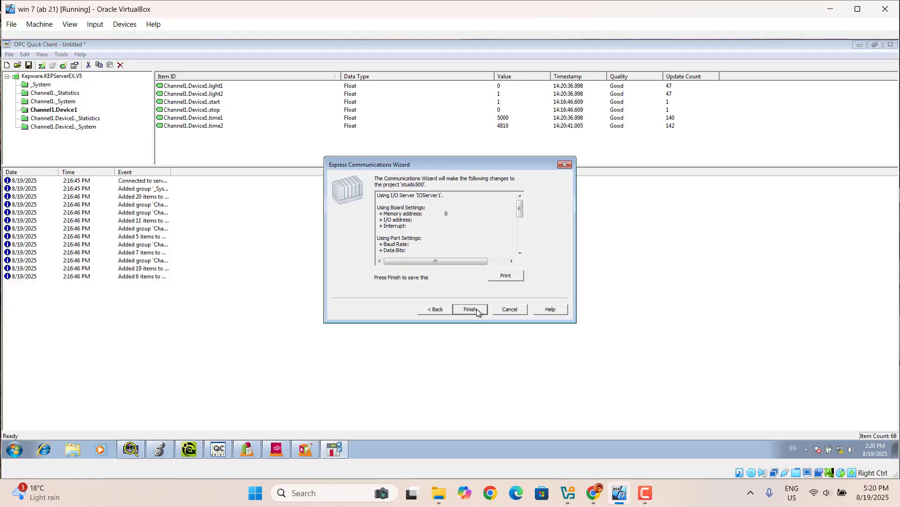
left_click(476, 309)
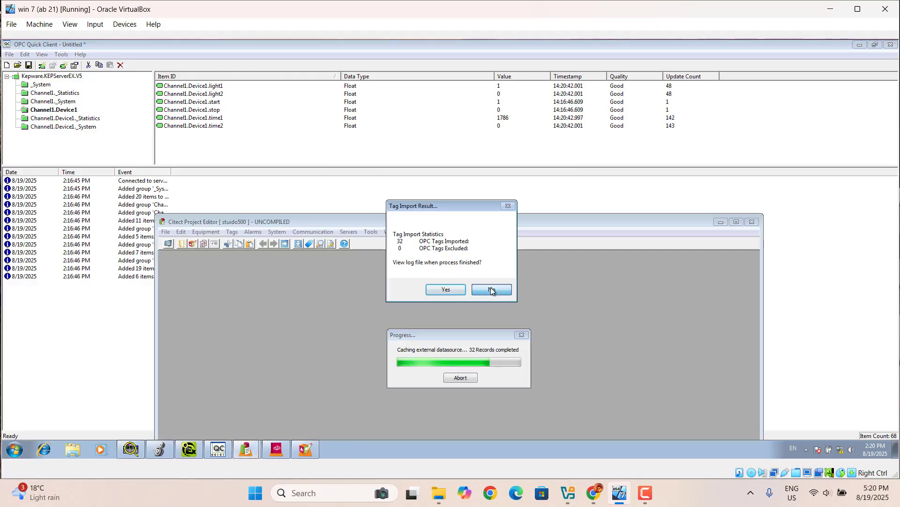
left_click(491, 288)
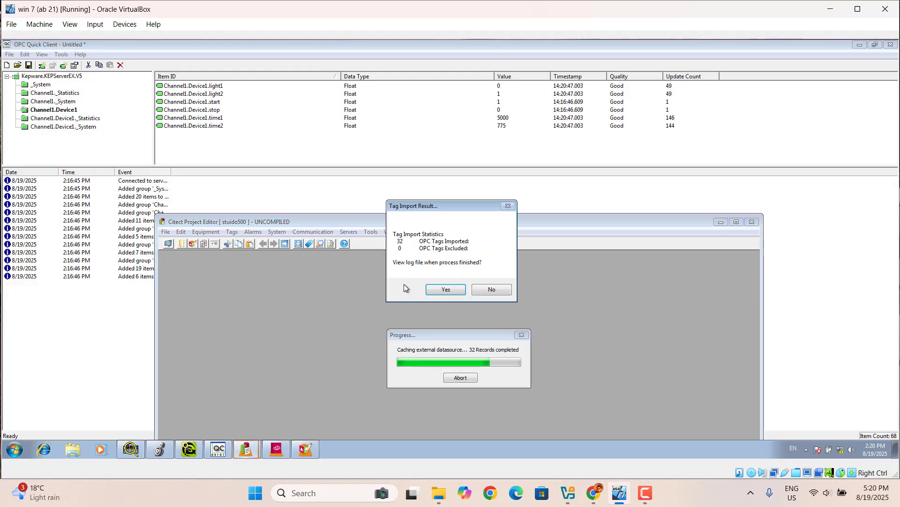
left_click(491, 290)
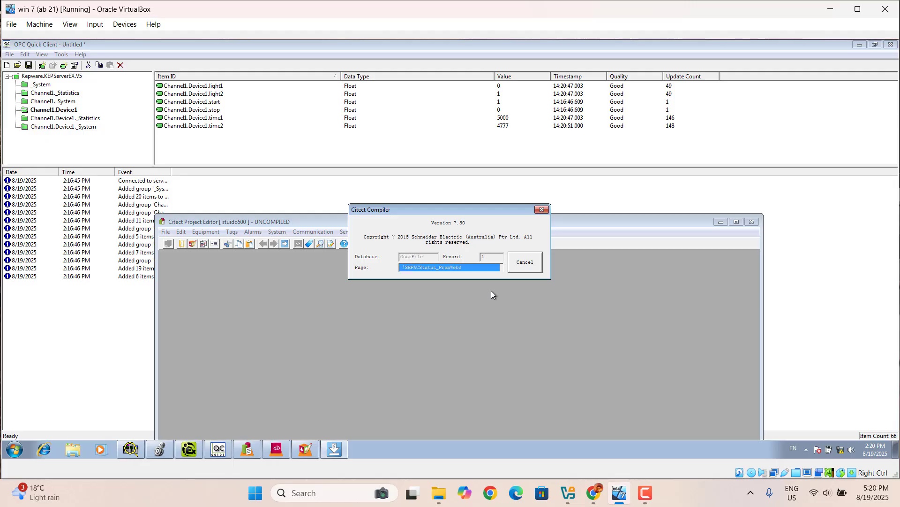
left_click(485, 275)
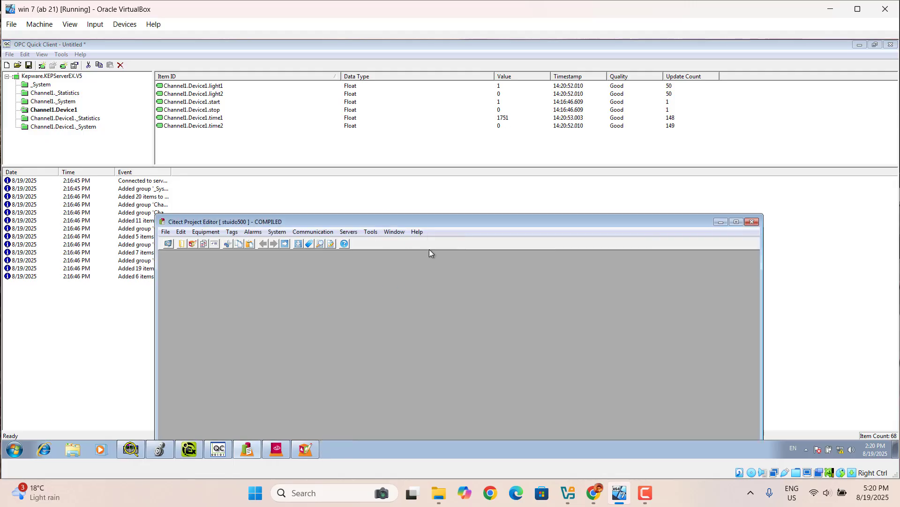
- Review the imported OPC variable tags of the stuido500 project record by record in the Project Editor, and close the tag form
left_click_drag(445, 222, 478, 104)
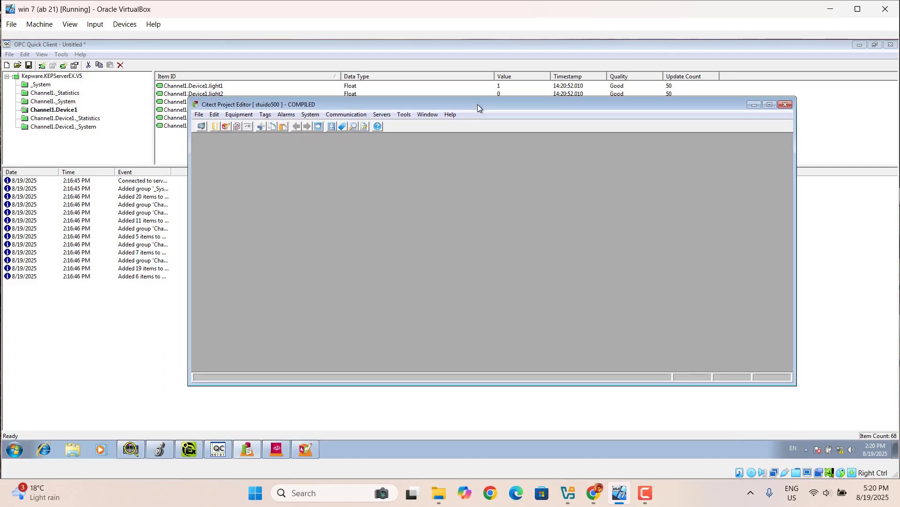
left_click(268, 116)
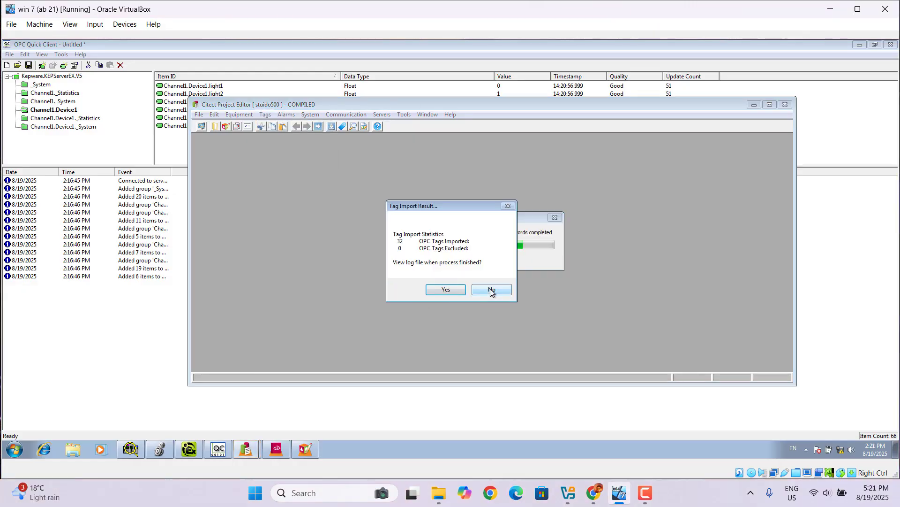
left_click(491, 289)
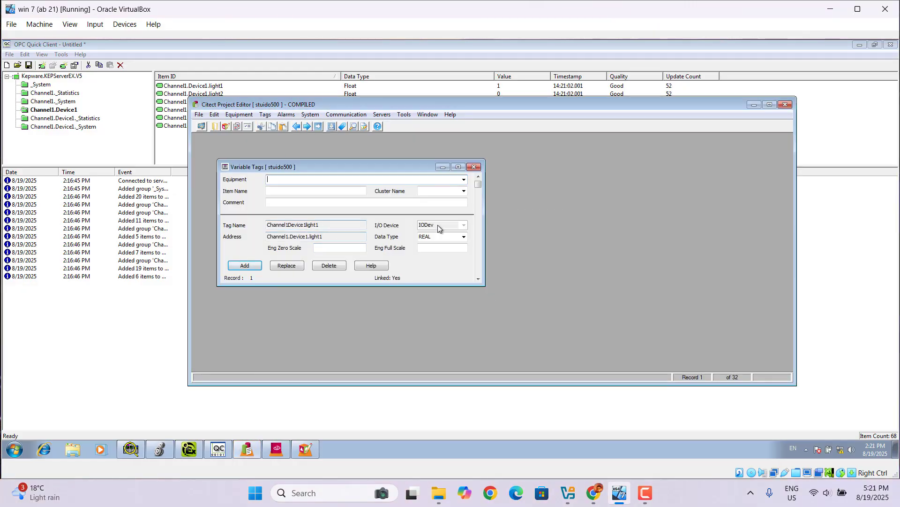
left_click(479, 267)
left_click(478, 267)
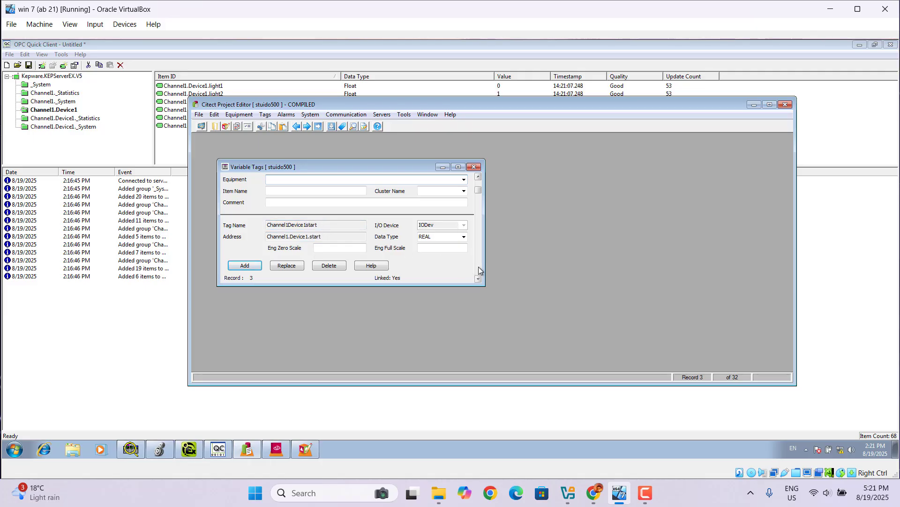
left_click(479, 266)
left_click(478, 267)
left_click(478, 266)
left_click(475, 168)
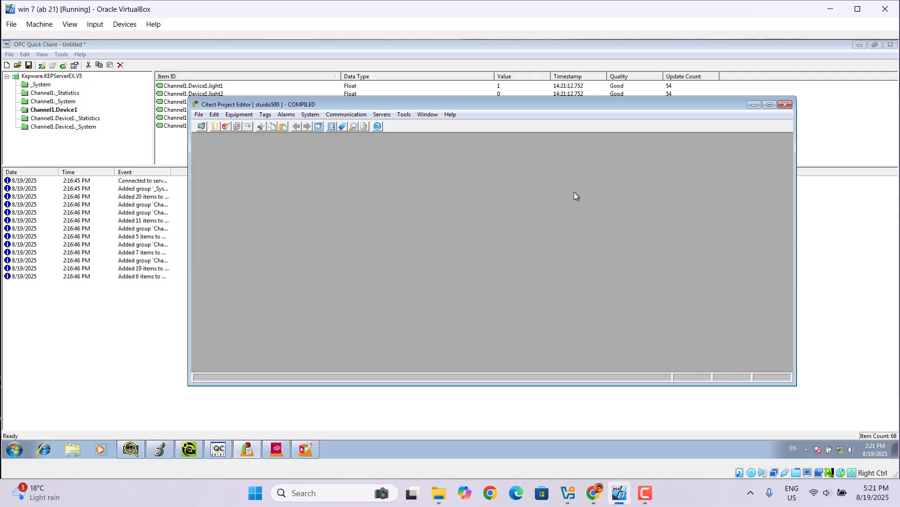
- Create a new graphics page in Citect Graphics Builder from the blank template, with the standard style and XGA (1024x768, 4:3) resolution
left_click(224, 127)
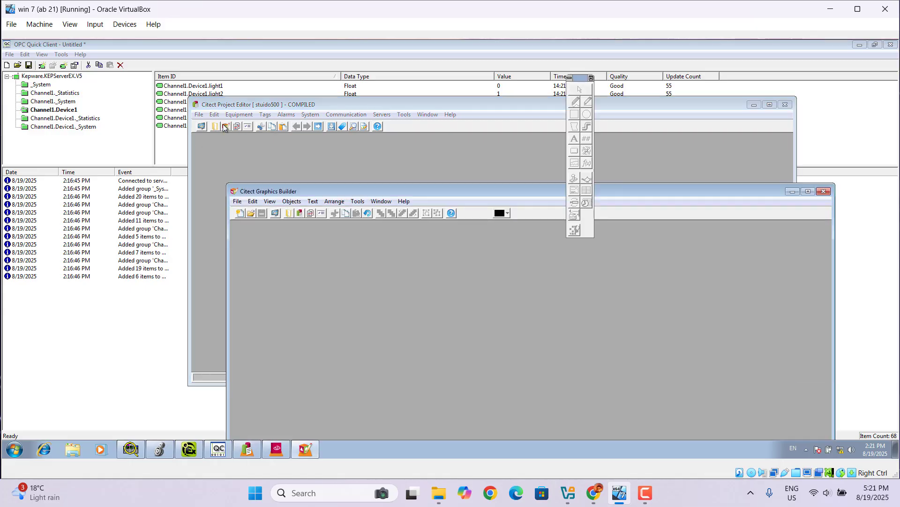
left_click(240, 214)
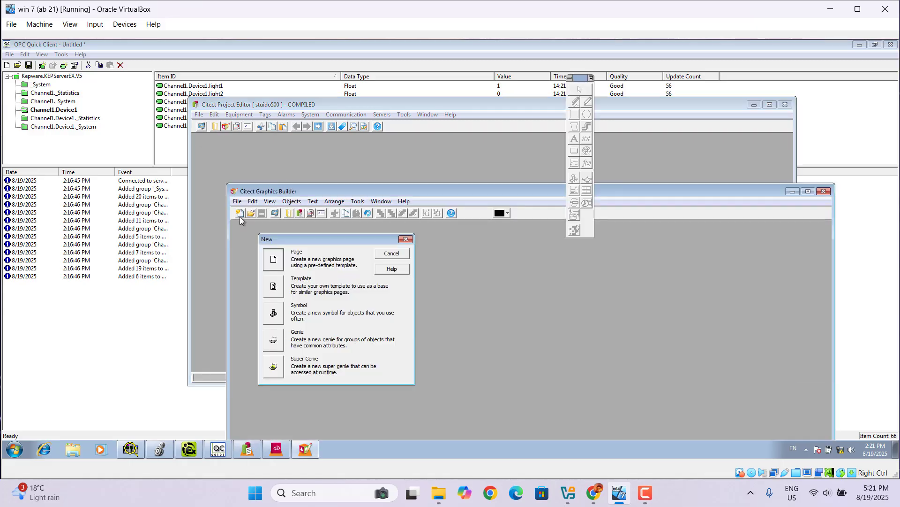
left_click(273, 259)
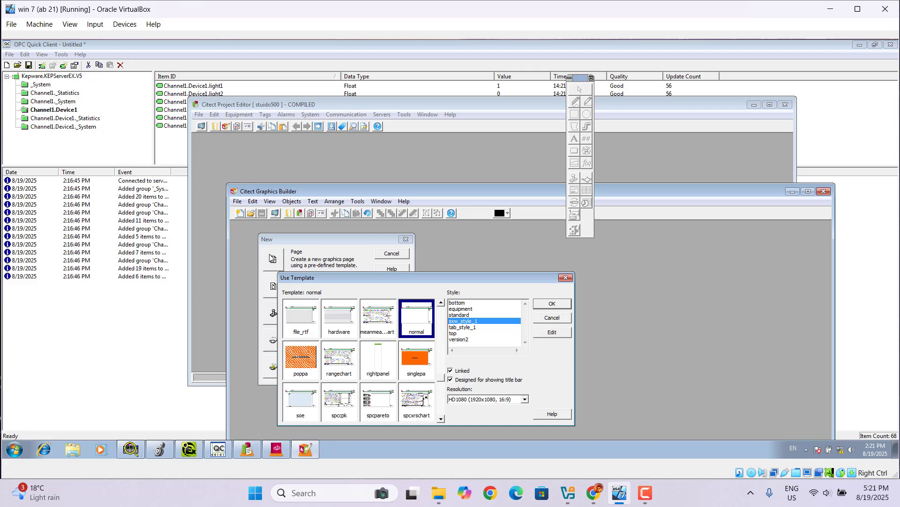
left_click(464, 315)
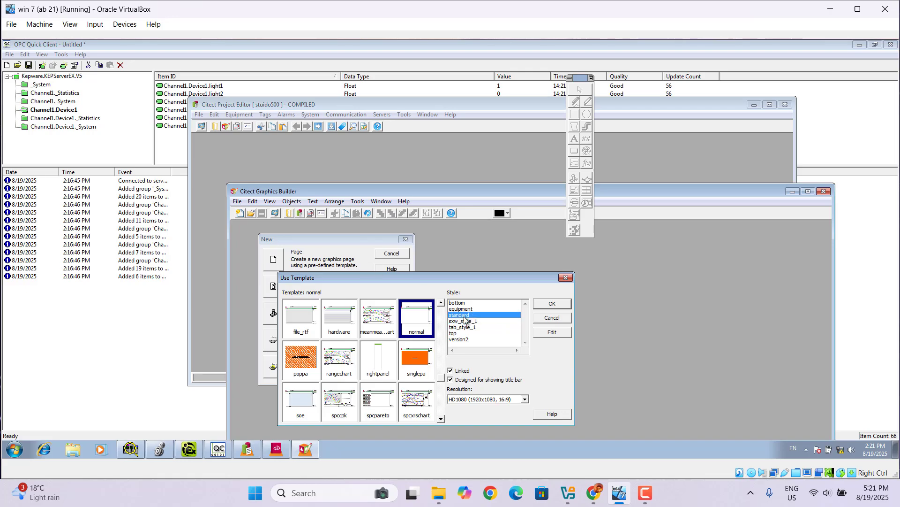
left_click(525, 400)
left_click(483, 360)
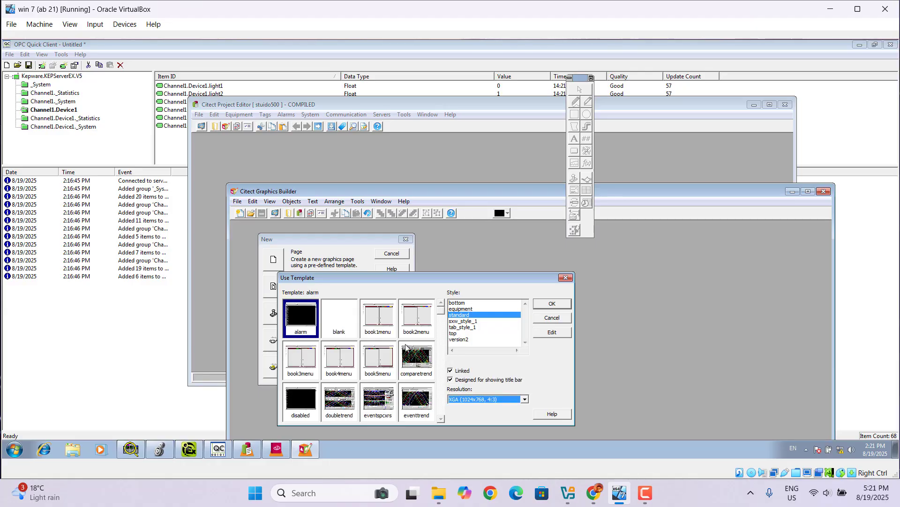
left_click(344, 328)
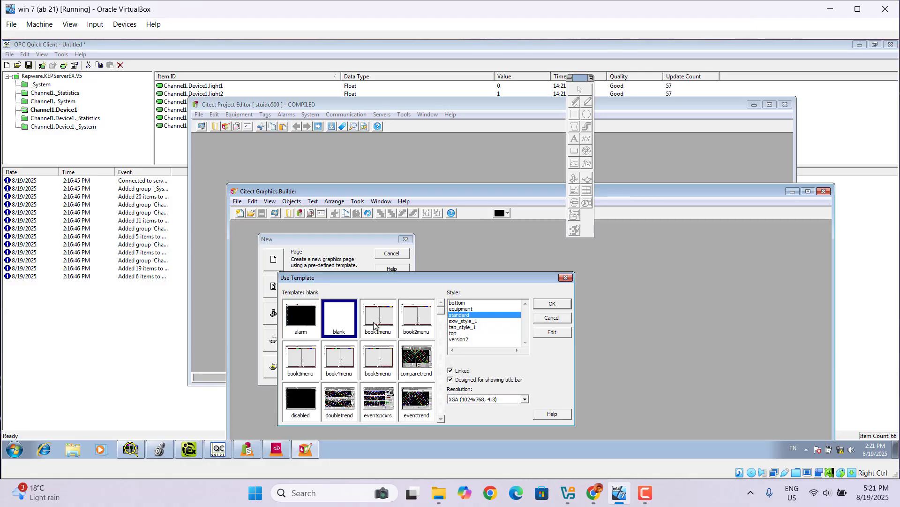
left_click(550, 304)
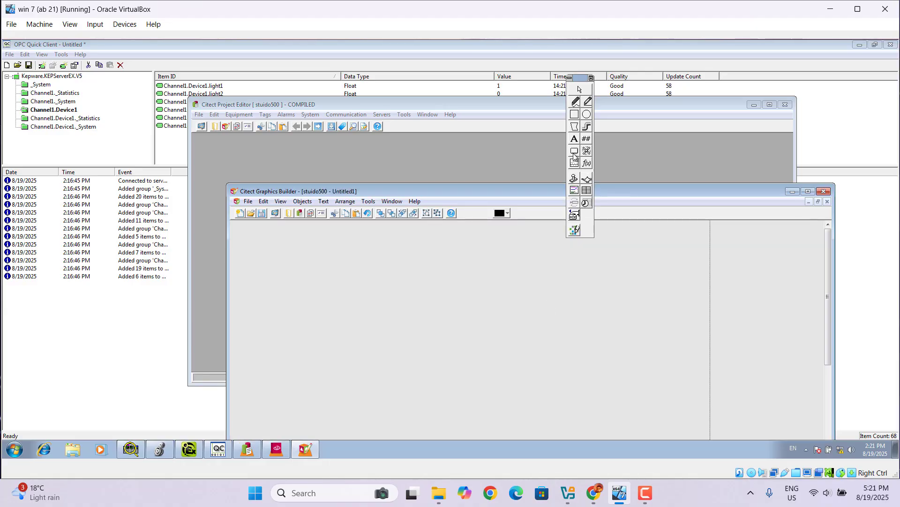
- Draw a button in the upper-left area of the page and set its font size to 20
left_click(575, 151)
left_click_drag(283, 271, 353, 301)
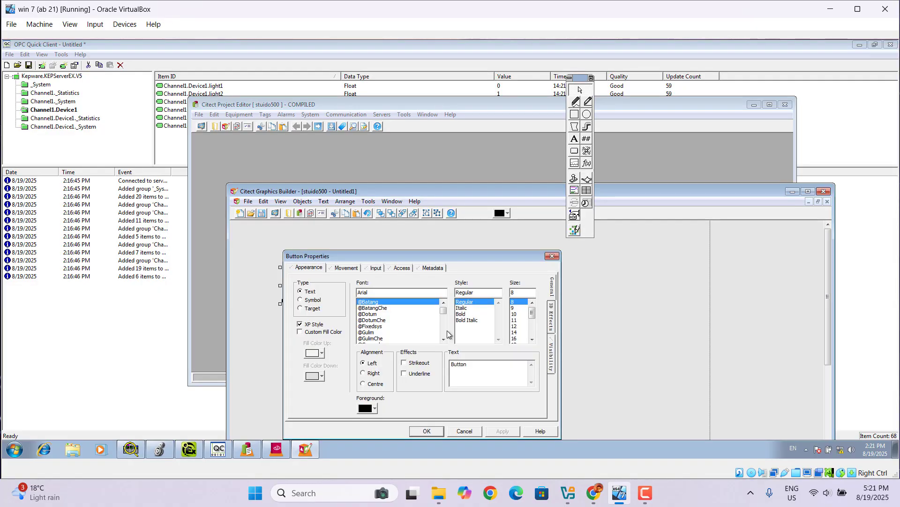
left_click(533, 339)
left_click(532, 338)
left_click(532, 339)
left_click(532, 338)
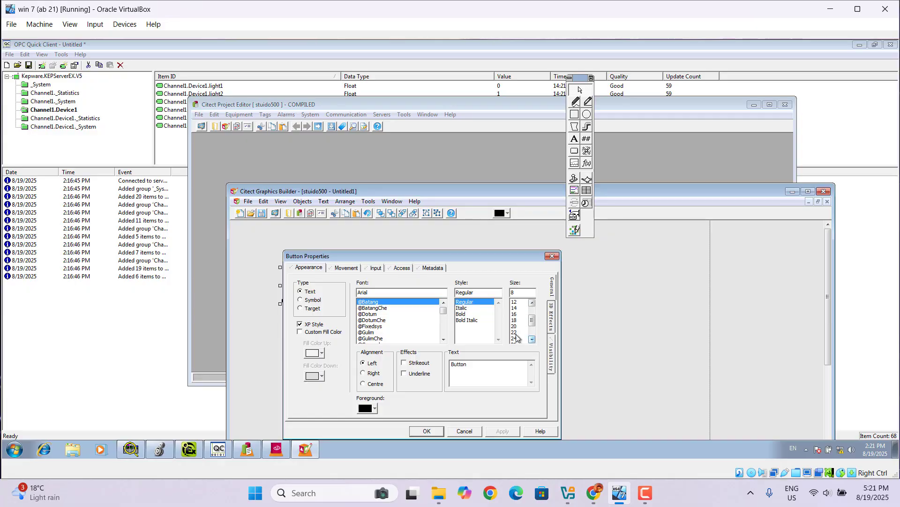
left_click(515, 327)
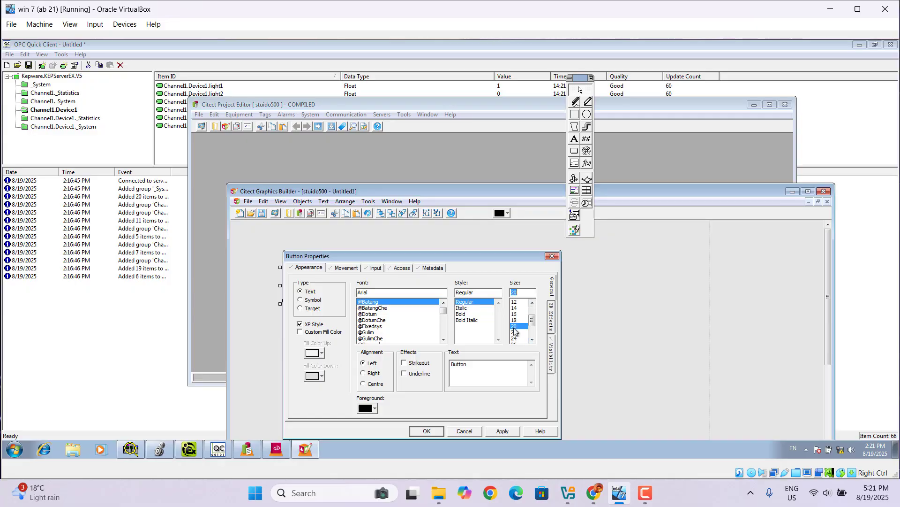
- Label the button "start" and apply its properties, declining the tag import log and closing the Project Editor window
left_click(478, 373)
type("start")
left_click(500, 432)
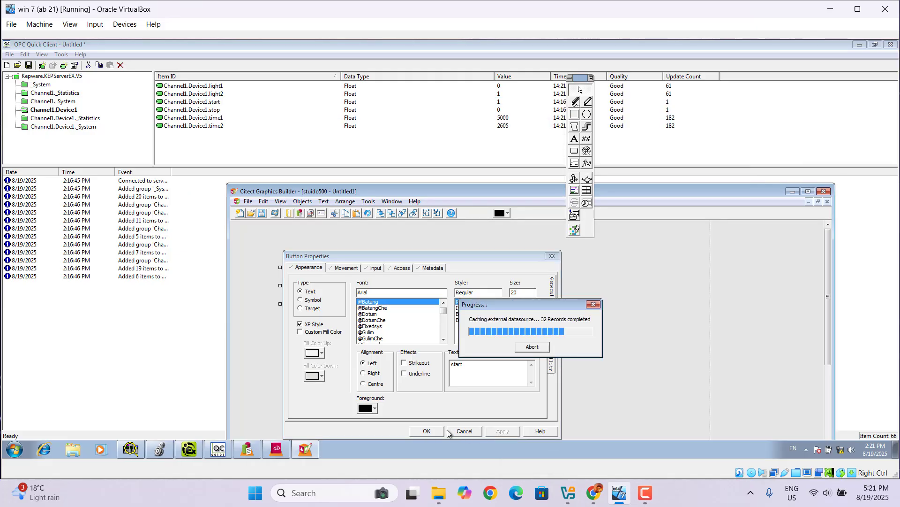
left_click(494, 292)
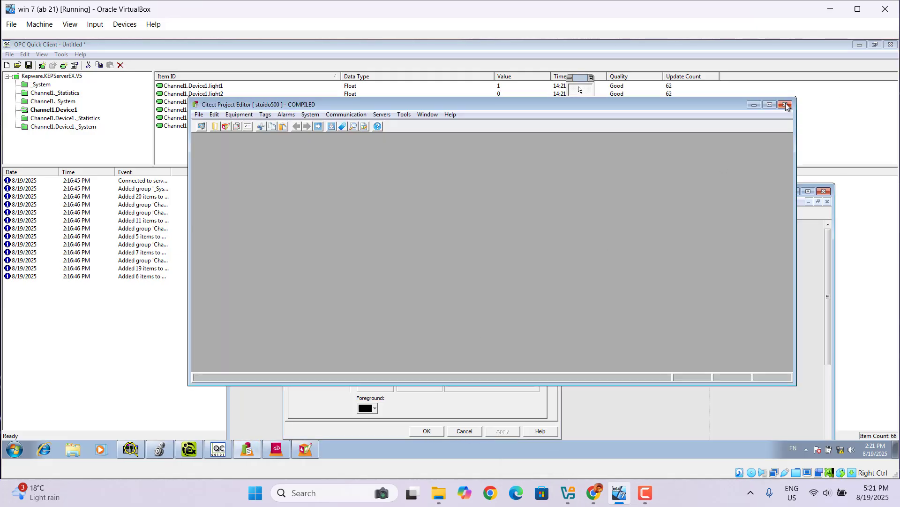
left_click(786, 105)
left_click(424, 429)
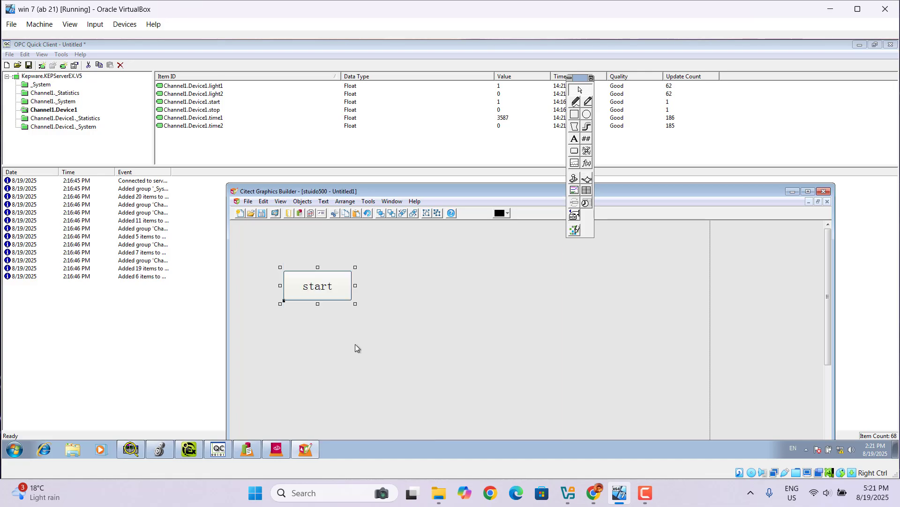
right_click(308, 353)
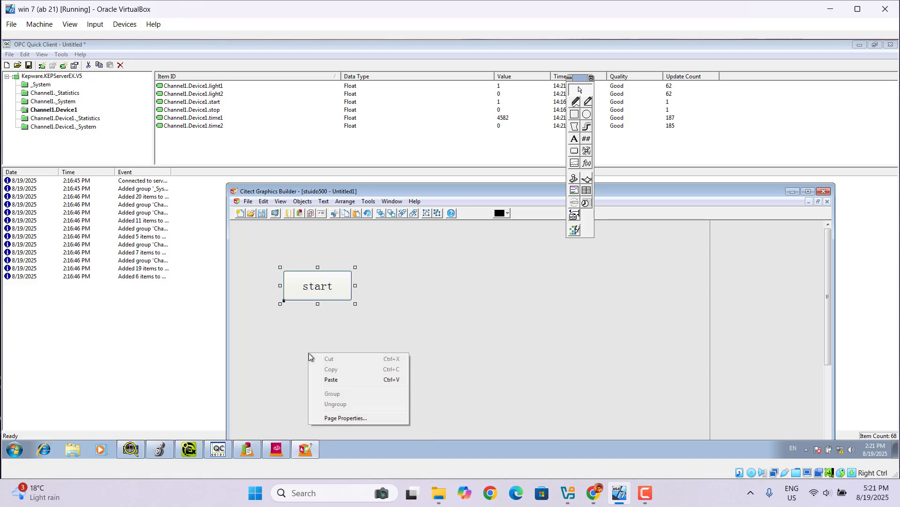
left_click(340, 380)
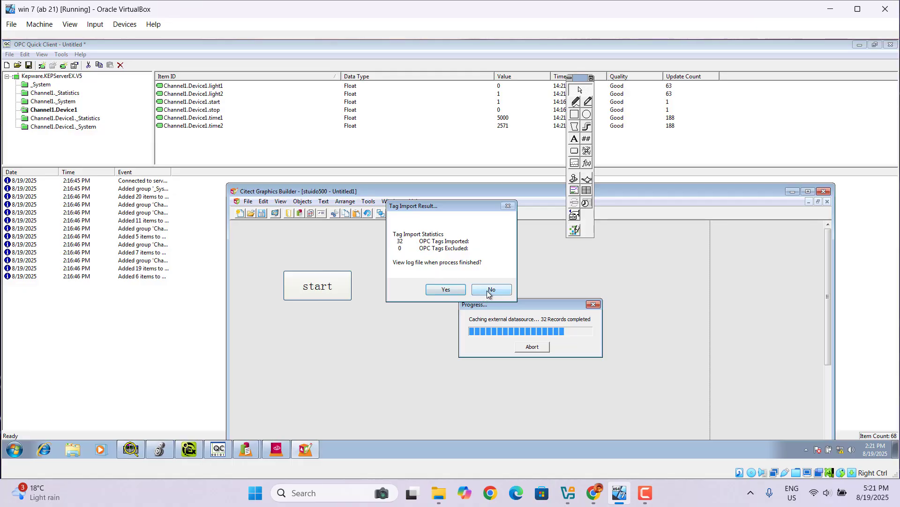
left_click(486, 291)
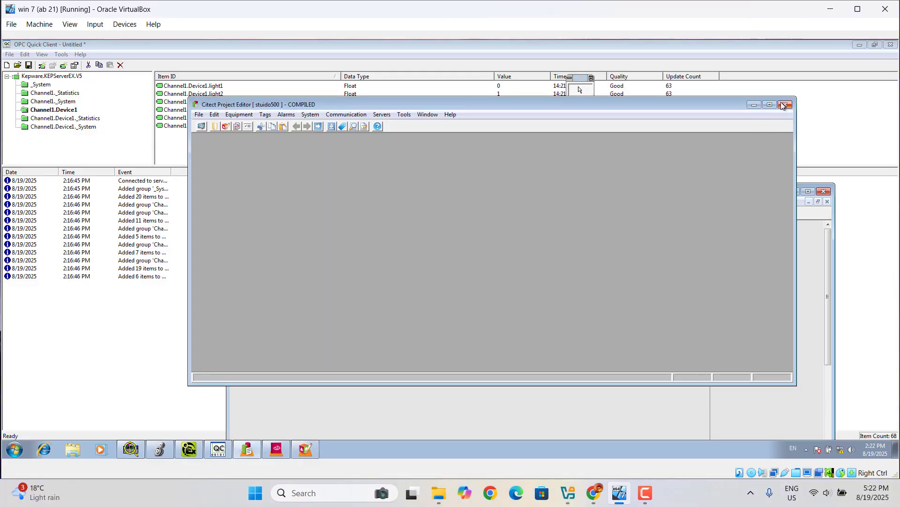
left_click(785, 105)
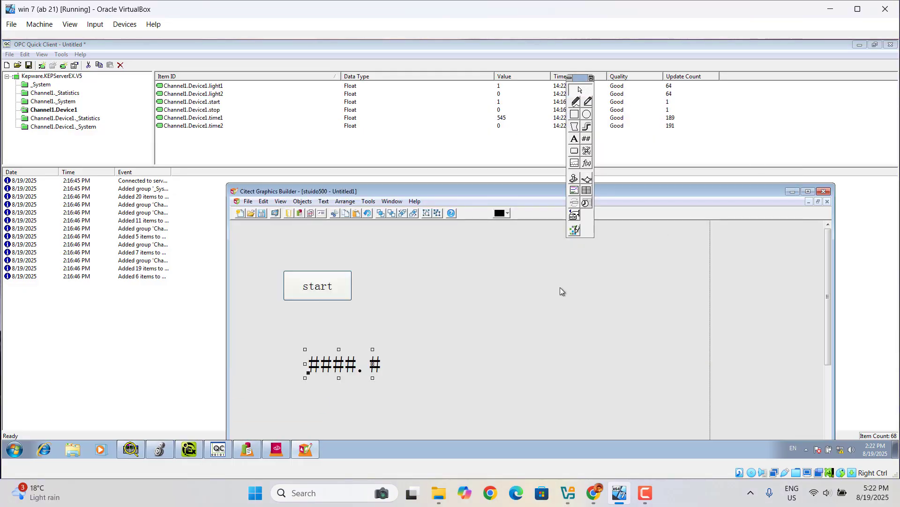
right_click(339, 369)
left_click(353, 371)
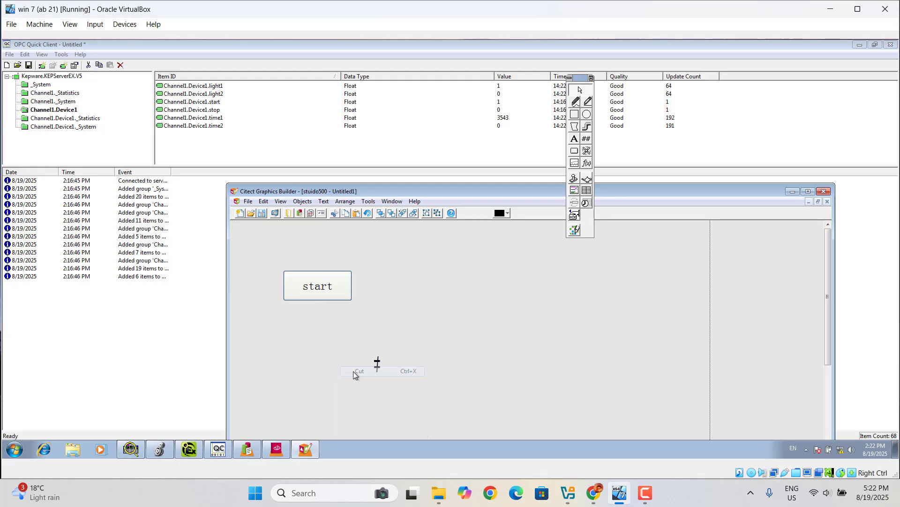
- Duplicate the start button and place the copy directly below the original
right_click(321, 291)
left_click(342, 305)
right_click(319, 332)
left_click(342, 355)
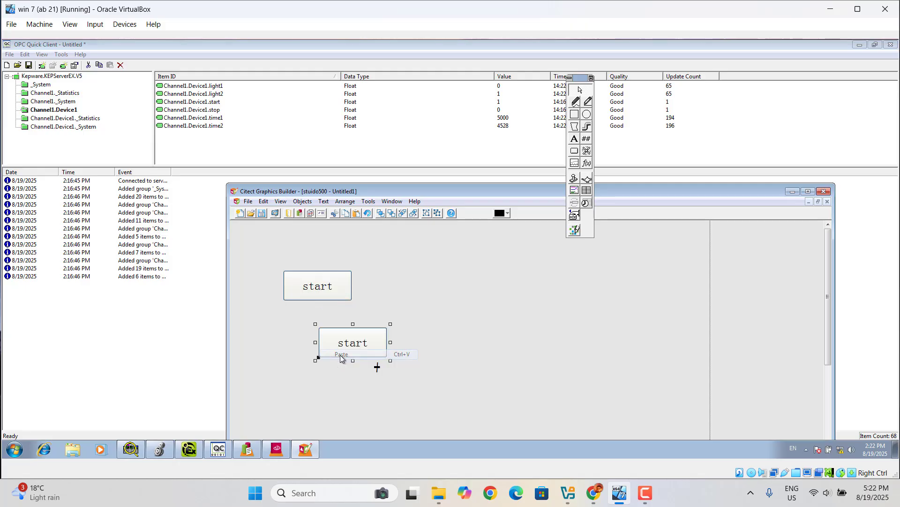
left_click_drag(357, 354, 325, 356)
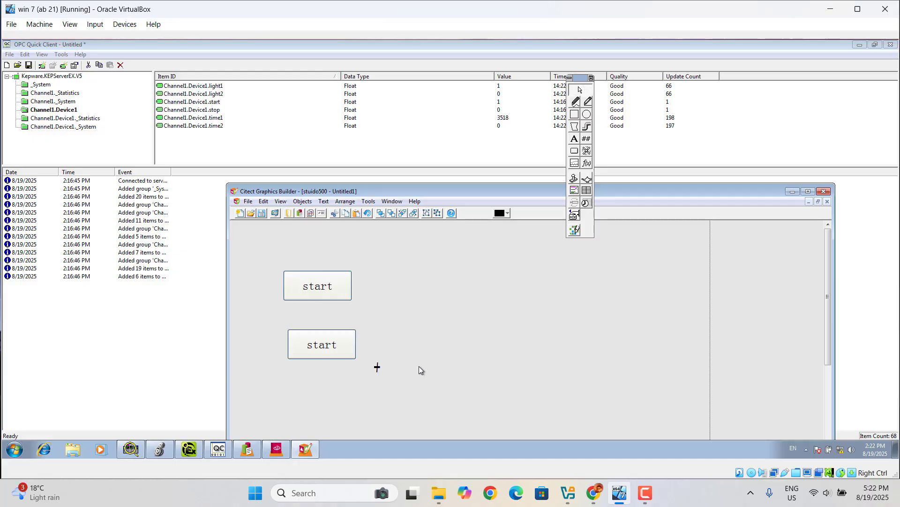
- Change the lower button's label to "stop" and apply it, declining the tag import log and closing the Project Editor window
double_click(328, 346)
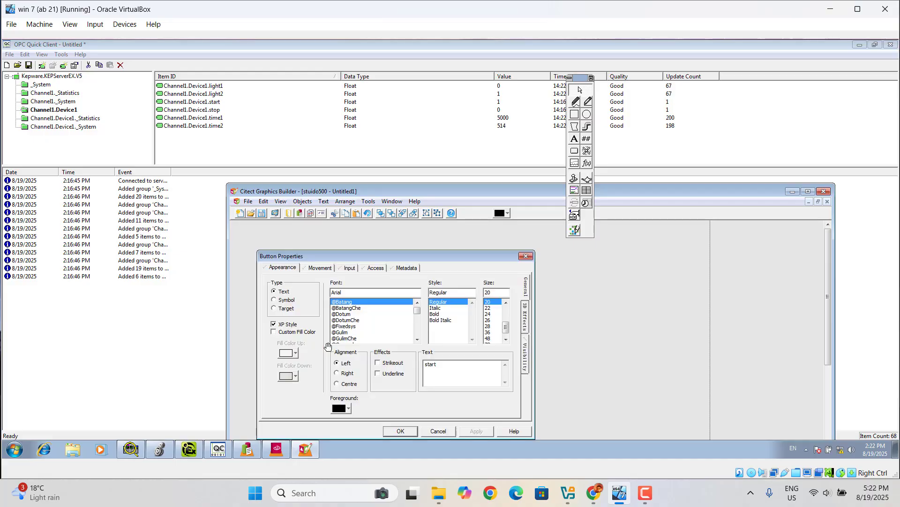
left_click(447, 368)
key("BackSpace")
type("op")
left_click(477, 430)
left_click(492, 290)
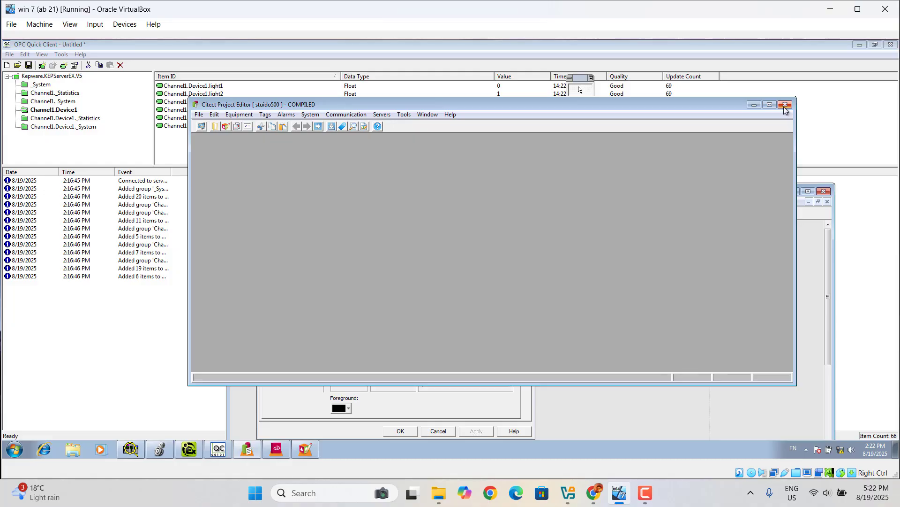
left_click(785, 105)
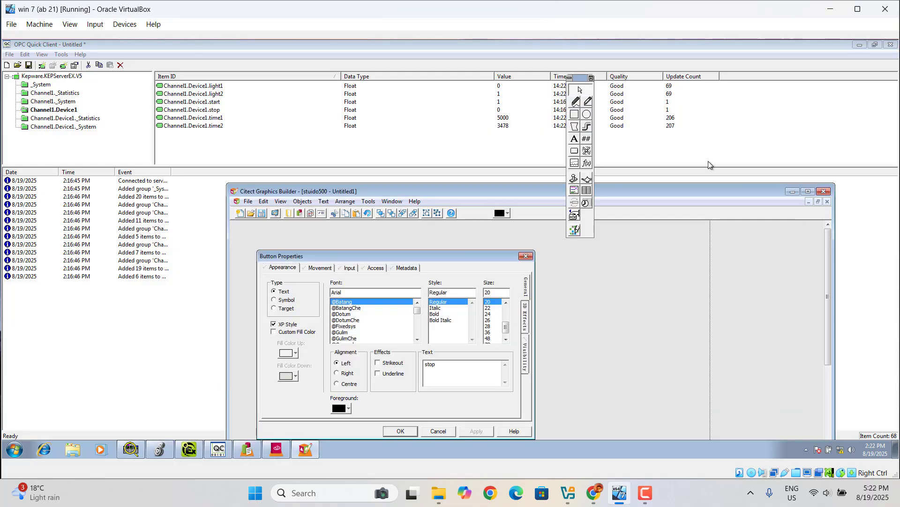
left_click(403, 433)
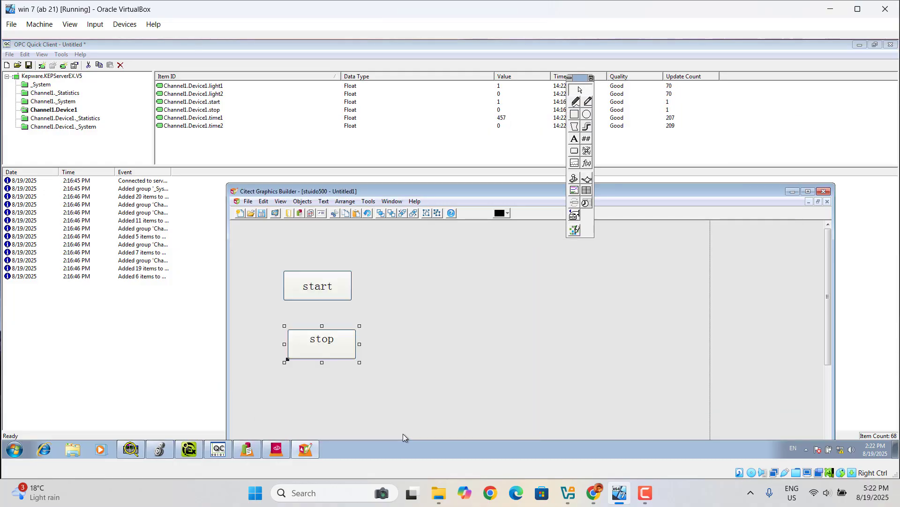
- Open the start button's touch input settings at the empty up command
double_click(321, 291)
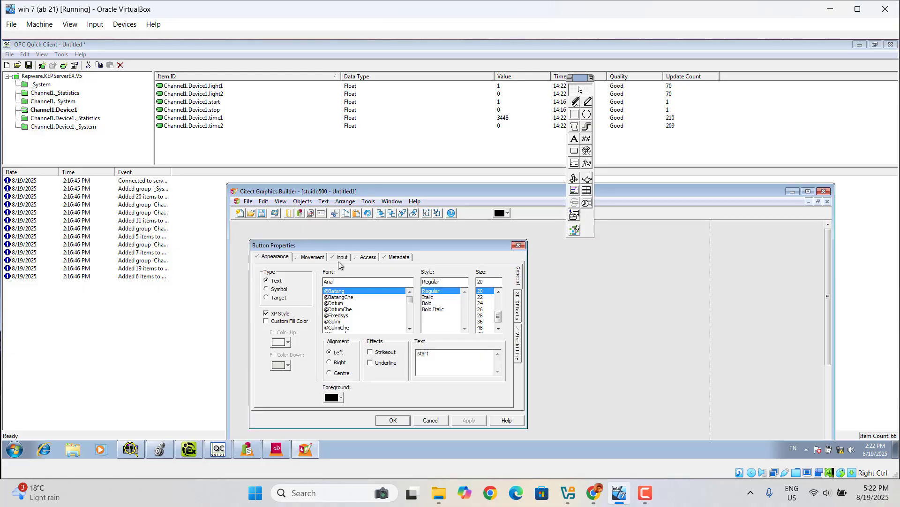
left_click(341, 259)
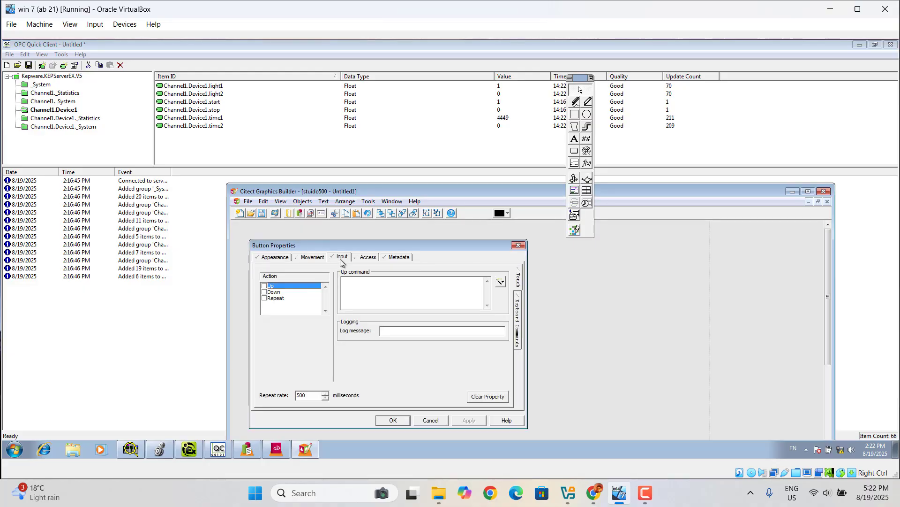
right_click(349, 281)
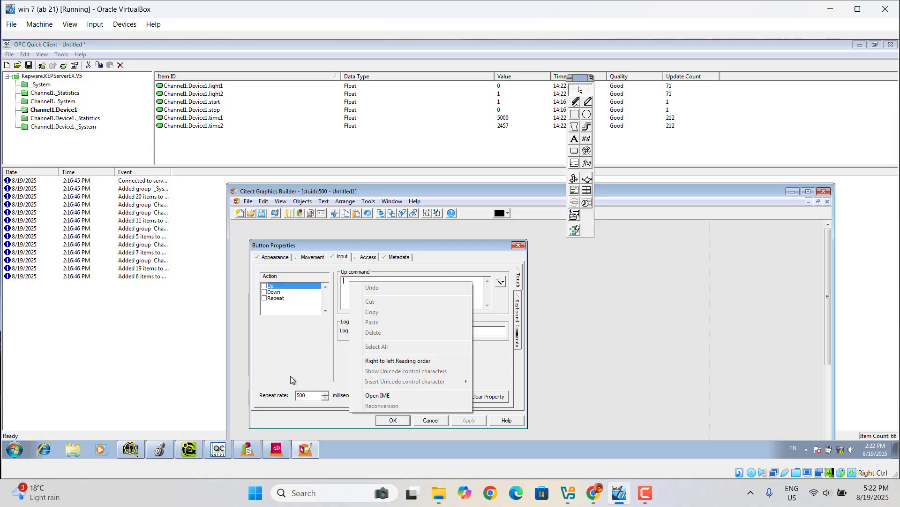
left_click(343, 300)
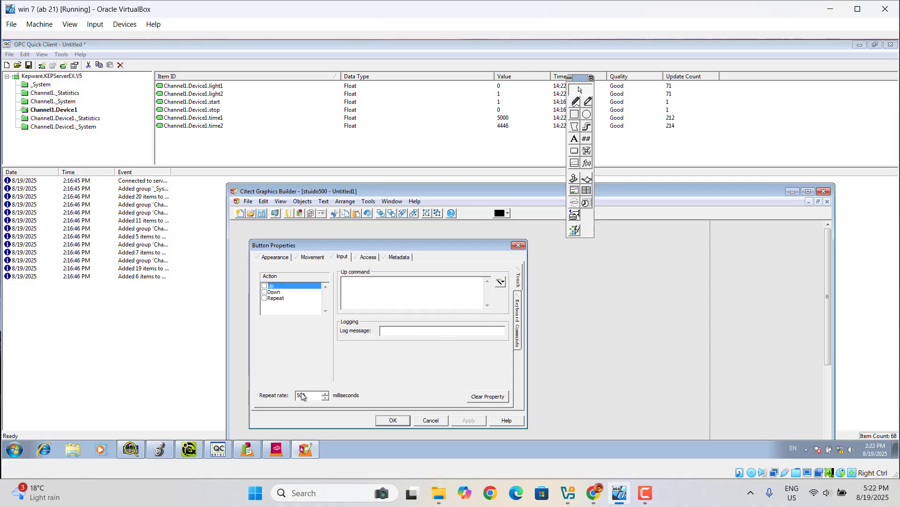
- In Citect Project Editor, open the variable tags, declining the import log, and copy the tag name Channel1Device1start
mouse_move(246, 449)
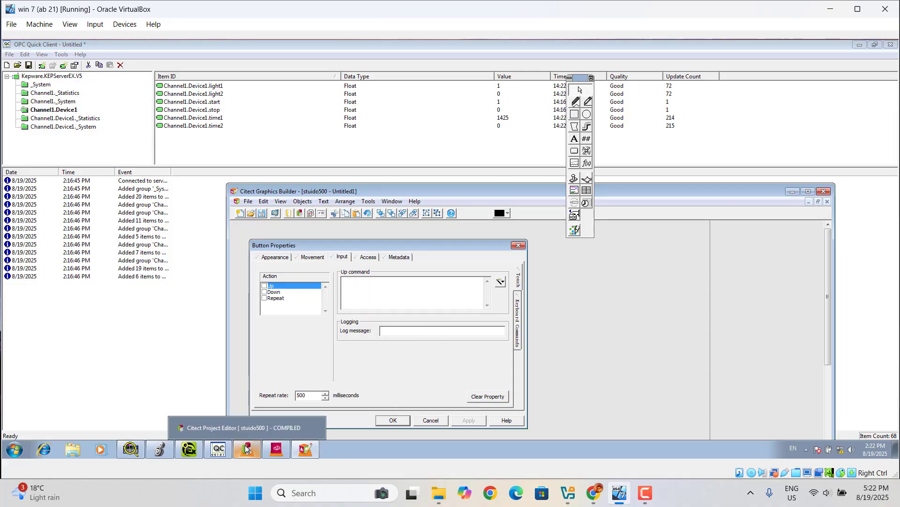
left_click(247, 448)
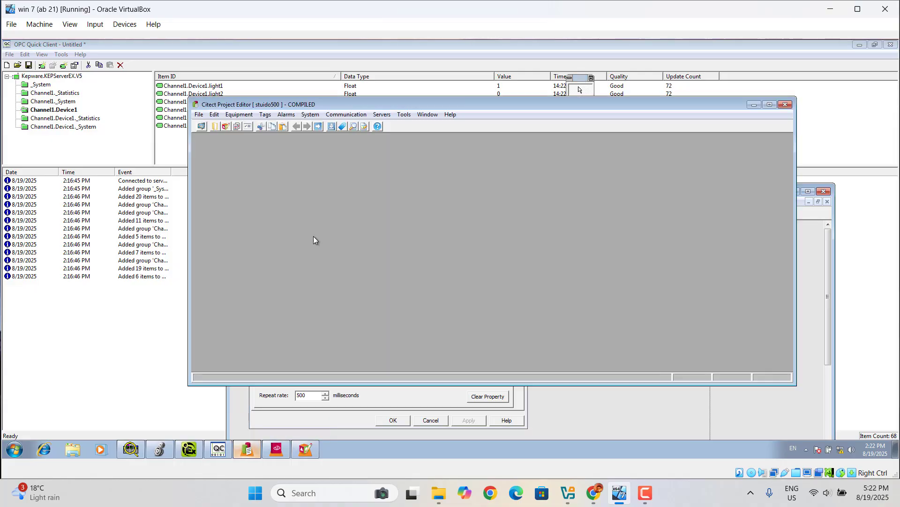
left_click(266, 115)
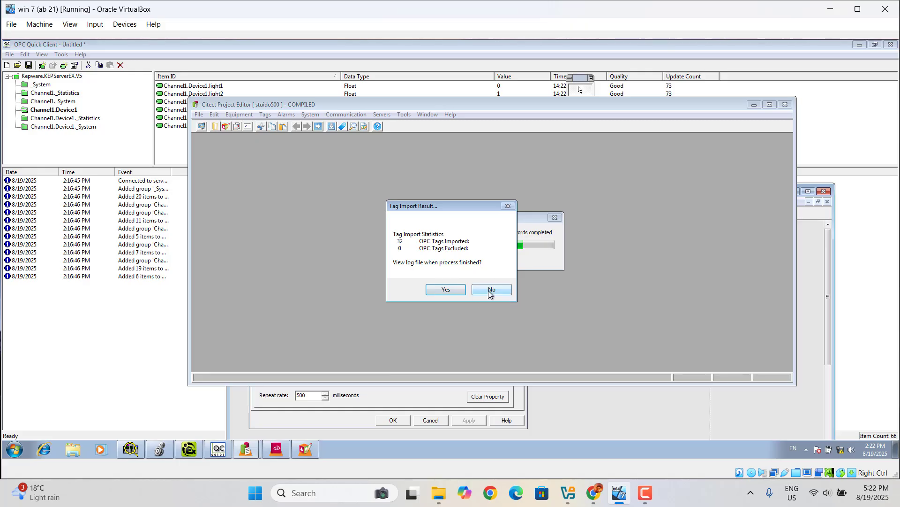
left_click(488, 291)
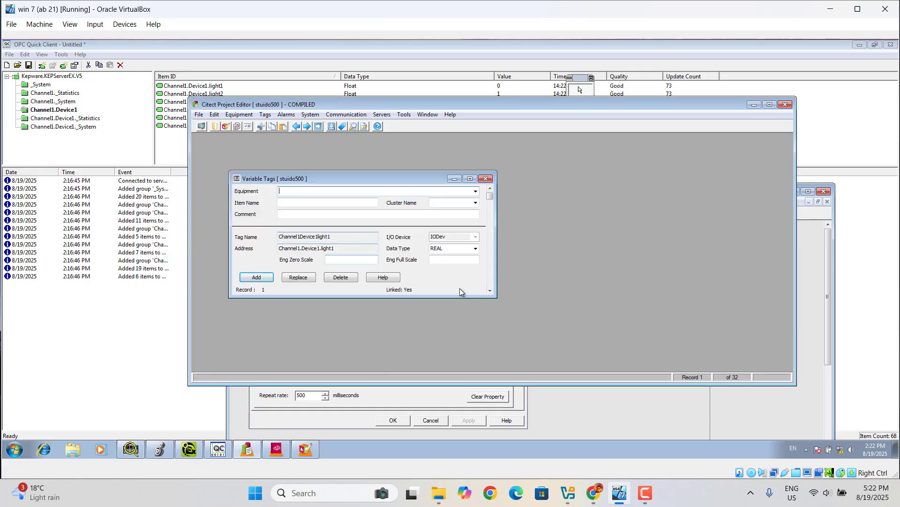
left_click(490, 291)
left_click(490, 291)
left_click_drag(279, 237, 347, 239)
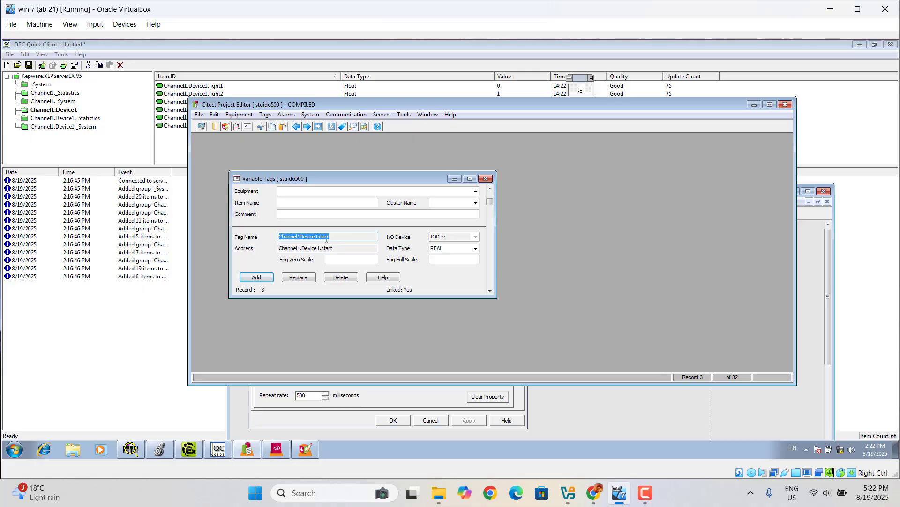
right_click(323, 238)
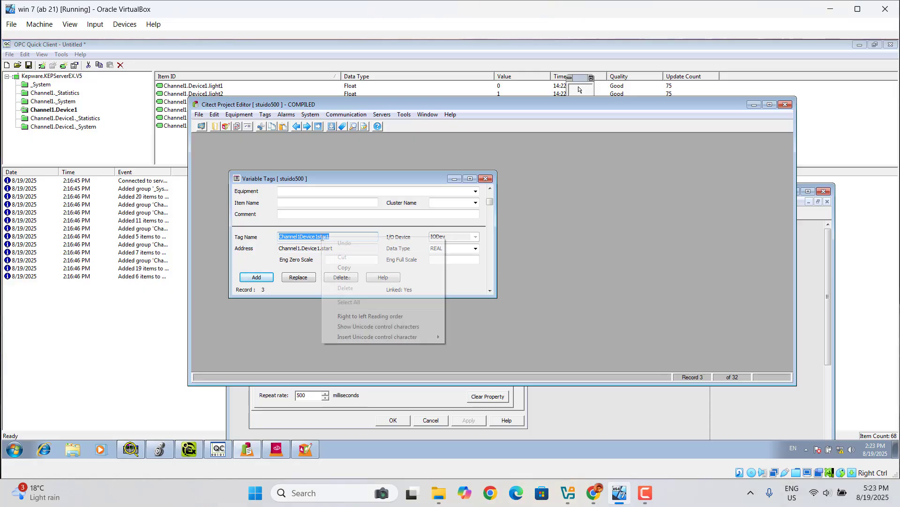
left_click(350, 269)
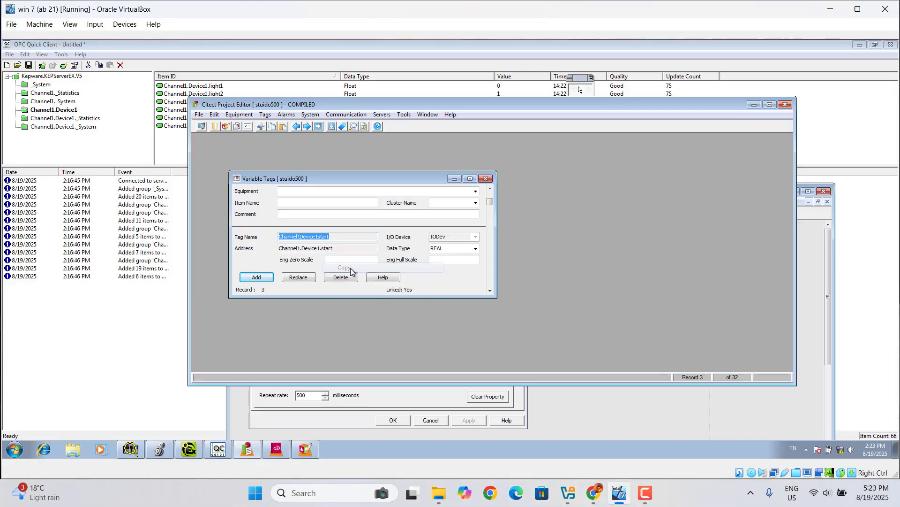
- Back in Citect Graphics Builder, set the start button's up command to Channel1Device1start=0 and its down command to Channel1Device1start=1
left_click(304, 449)
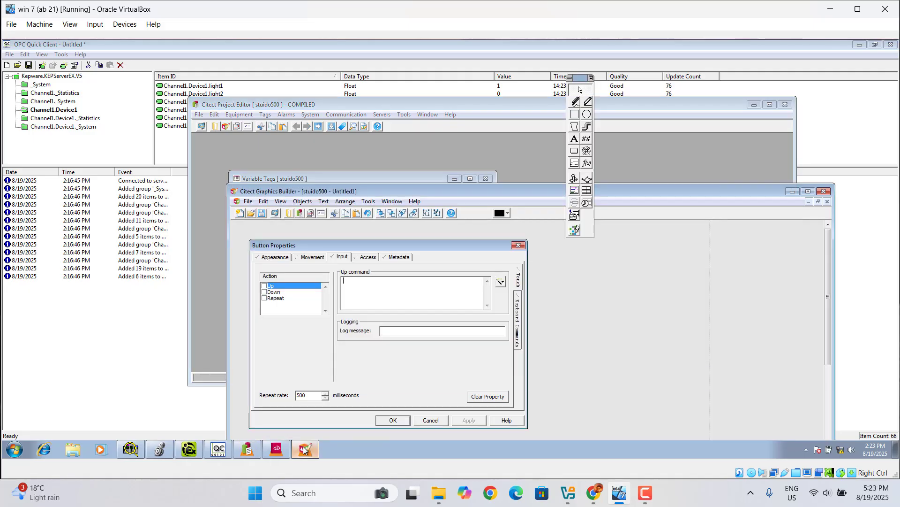
right_click(363, 286)
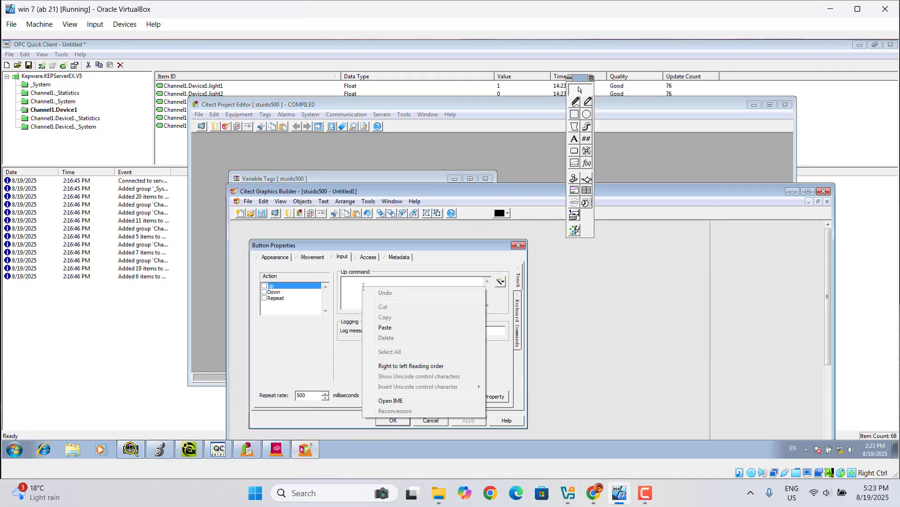
left_click(395, 328)
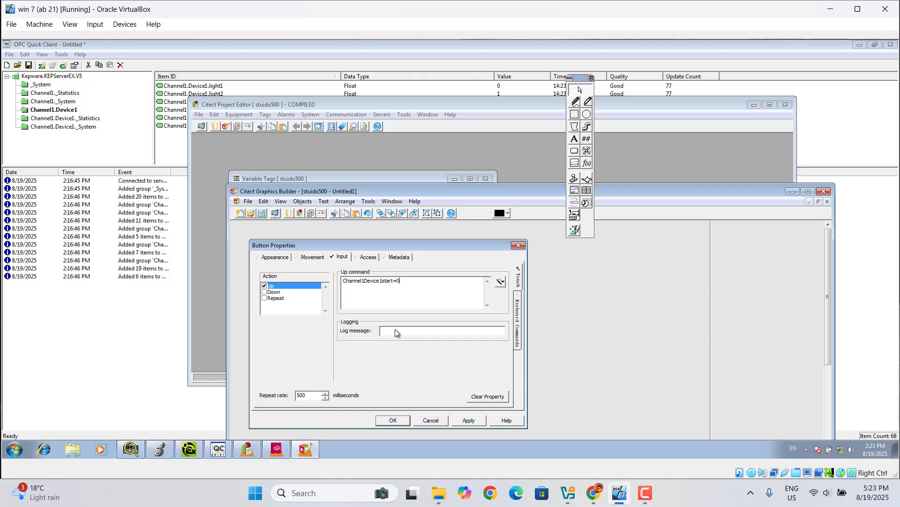
left_click(281, 292)
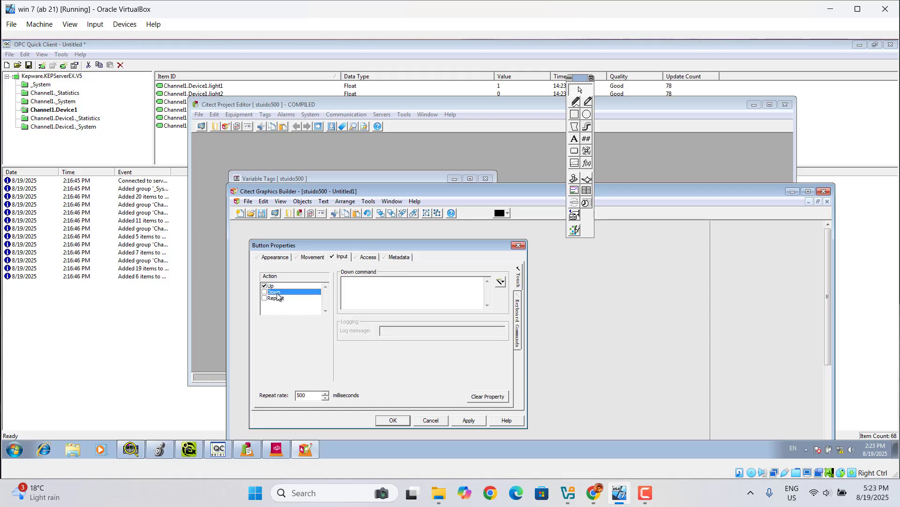
right_click(359, 281)
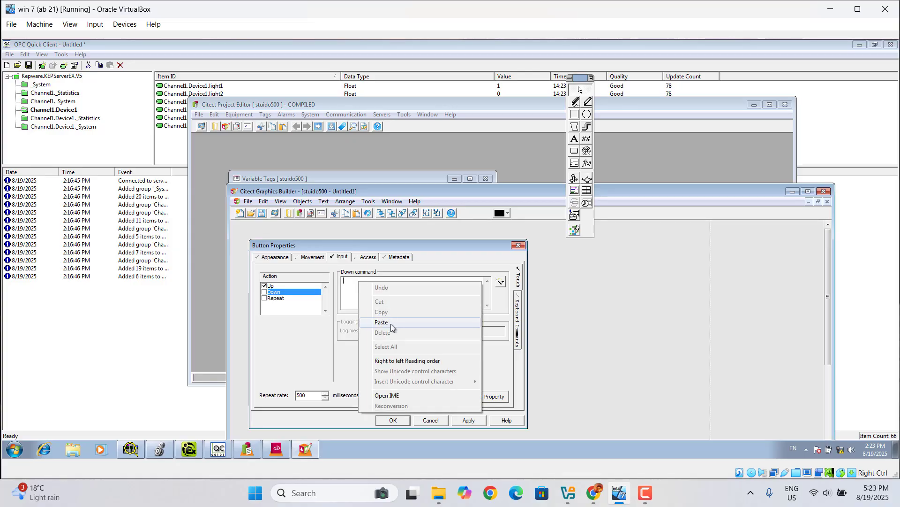
left_click(392, 326)
type("=1")
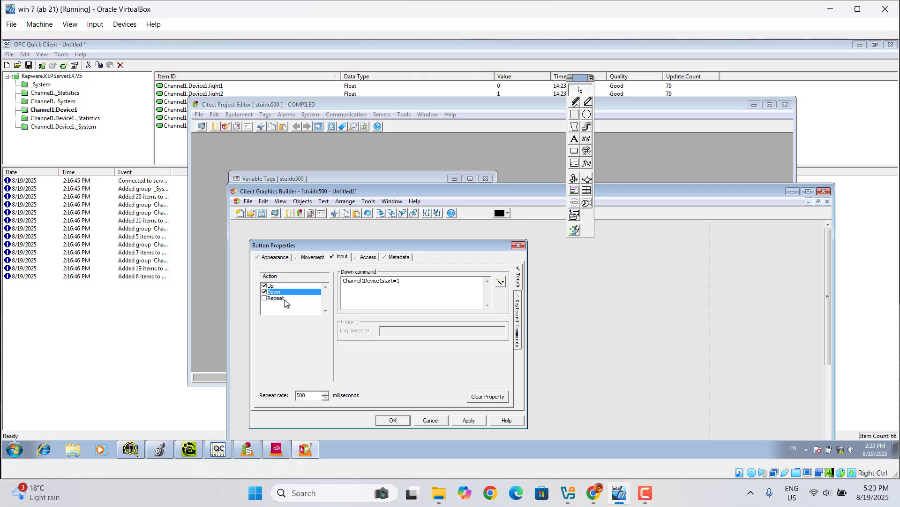
- Apply and confirm the start button's properties, dismissing the tag refresh error and closing the Variable Tags form
left_click(469, 421)
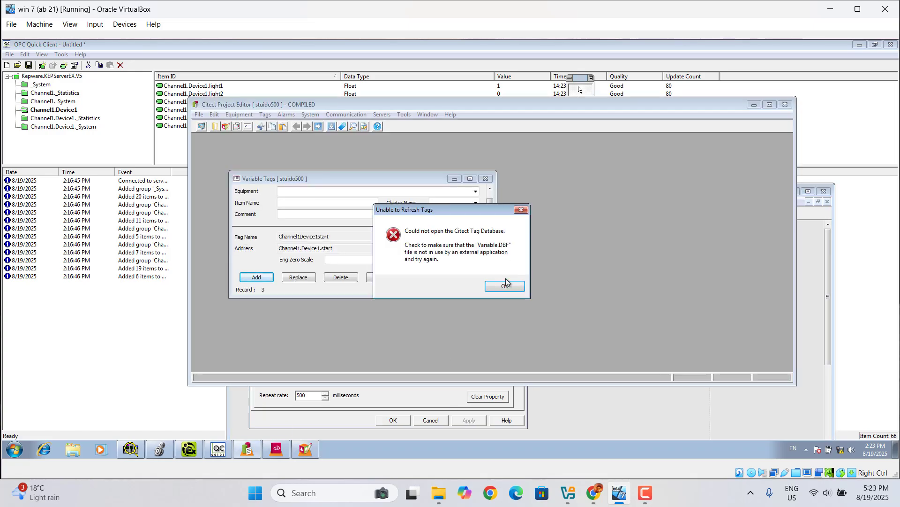
left_click(505, 283)
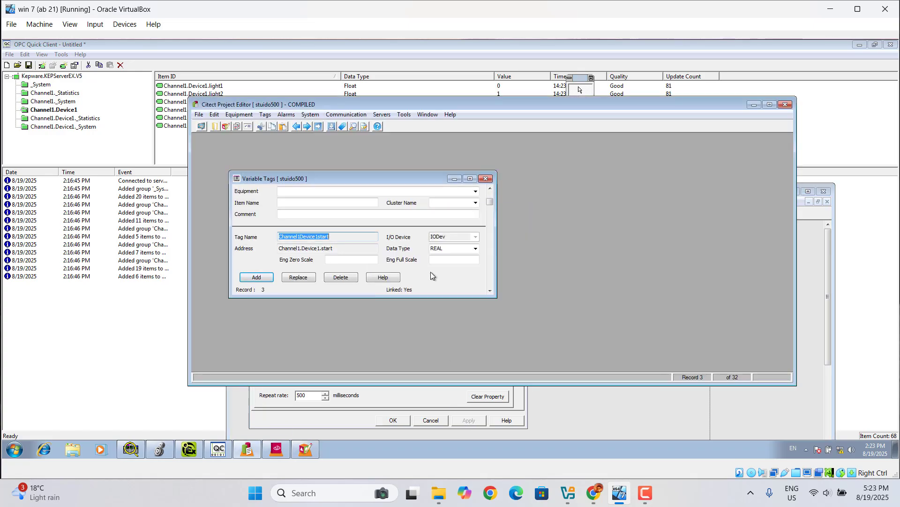
left_click(485, 179)
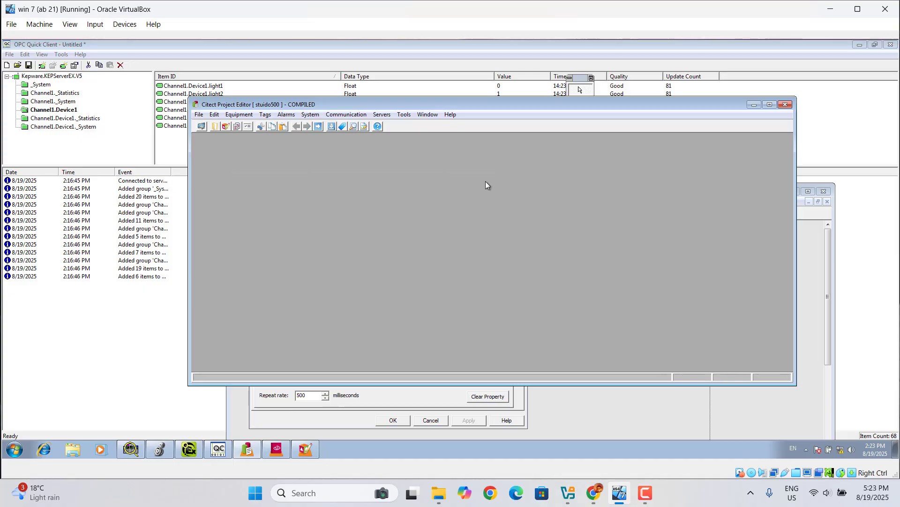
left_click(539, 416)
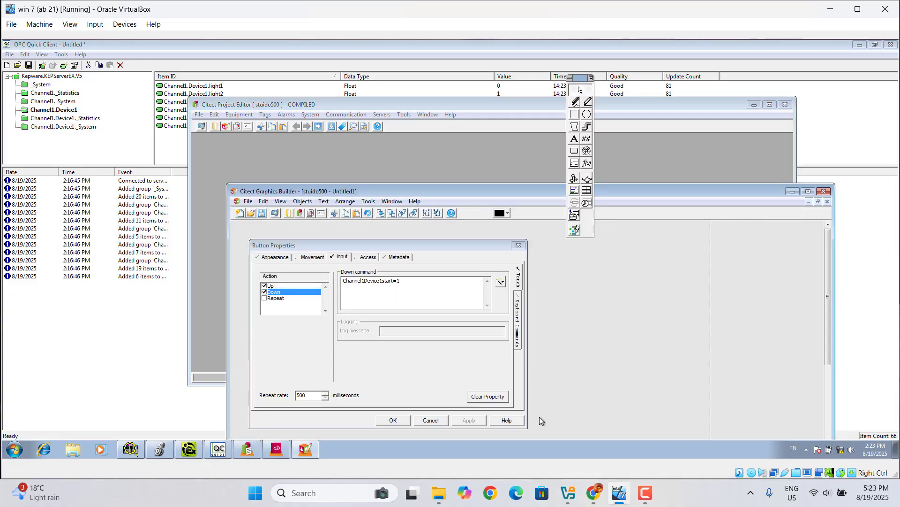
left_click(394, 420)
- Set the stop button's touch up command to Channel1Device1stop=0
double_click(309, 346)
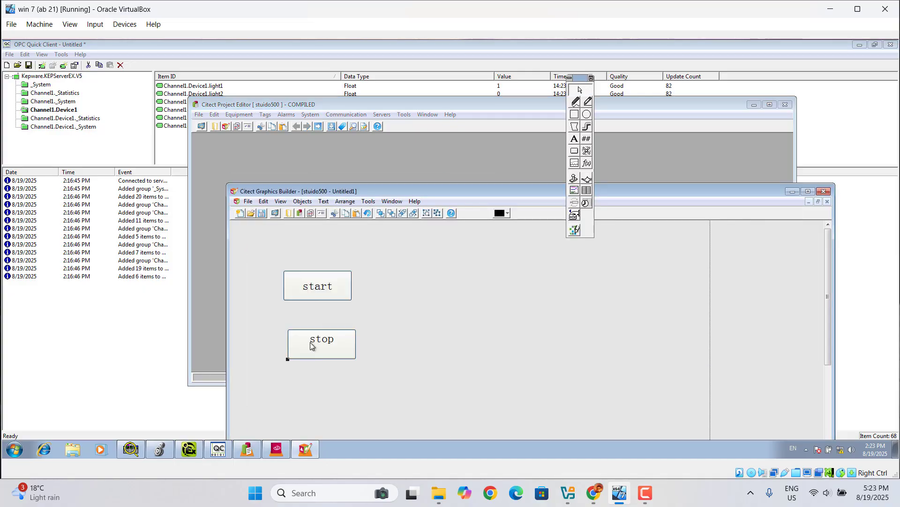
left_click(332, 270)
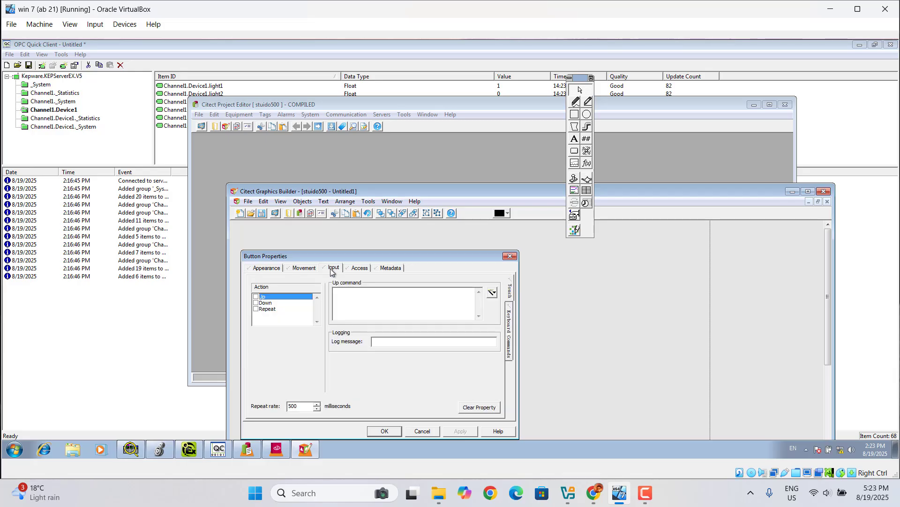
right_click(347, 298)
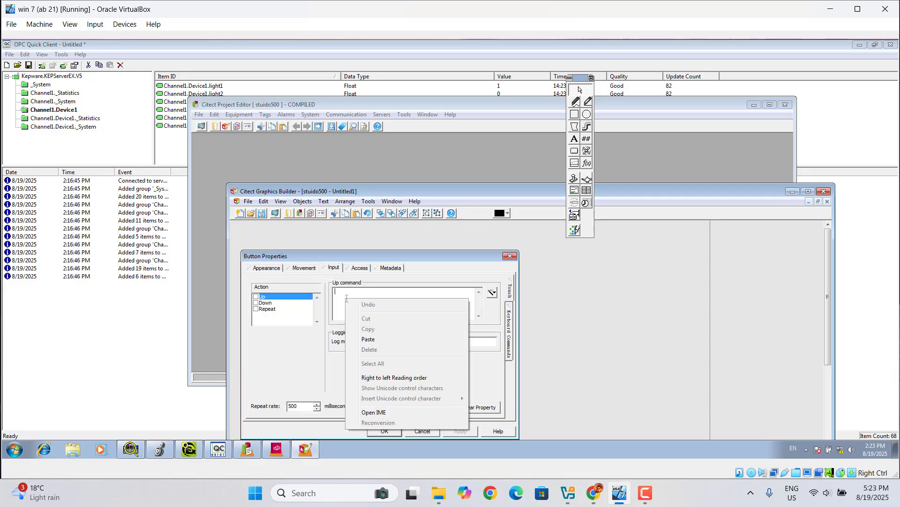
left_click(366, 339)
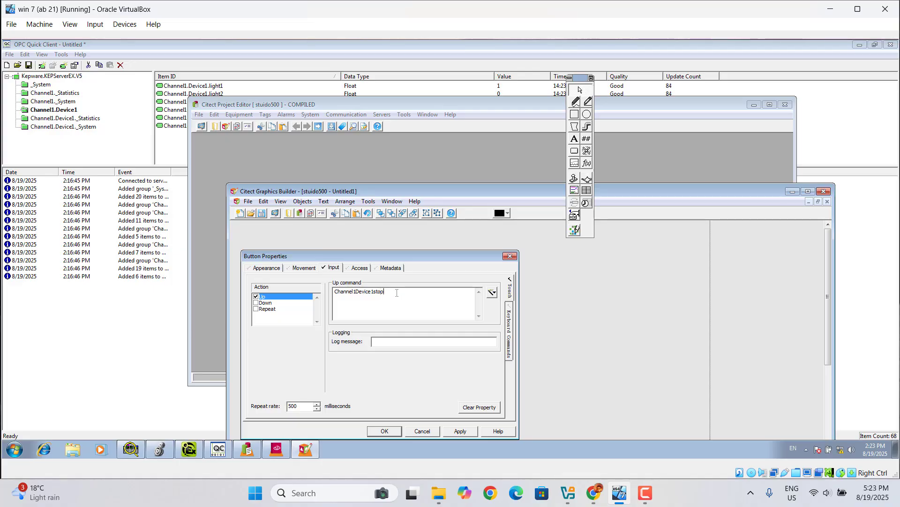
type("=0")
- Set the stop button's touch down command to Channel1Device1stop=1
left_click(269, 303)
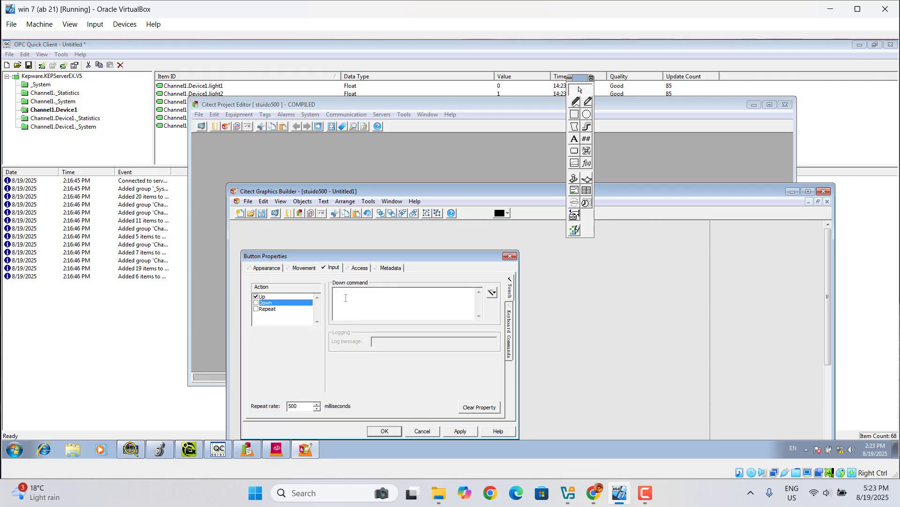
right_click(355, 298)
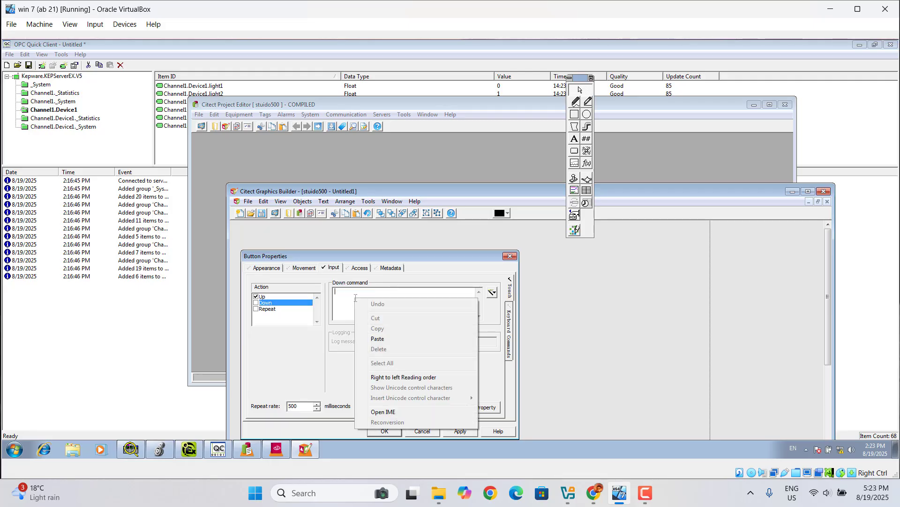
left_click(377, 338)
key("BackSpace")
key("BackSpace")
key("BackSpace")
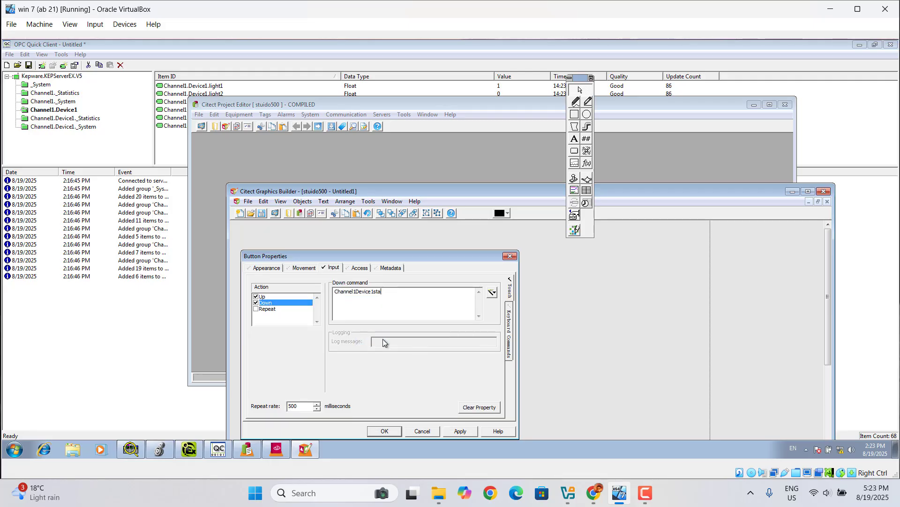
type("op=1")
- Apply the stop button's properties, declining the tag import log and closing the Project Editor window
left_click(458, 431)
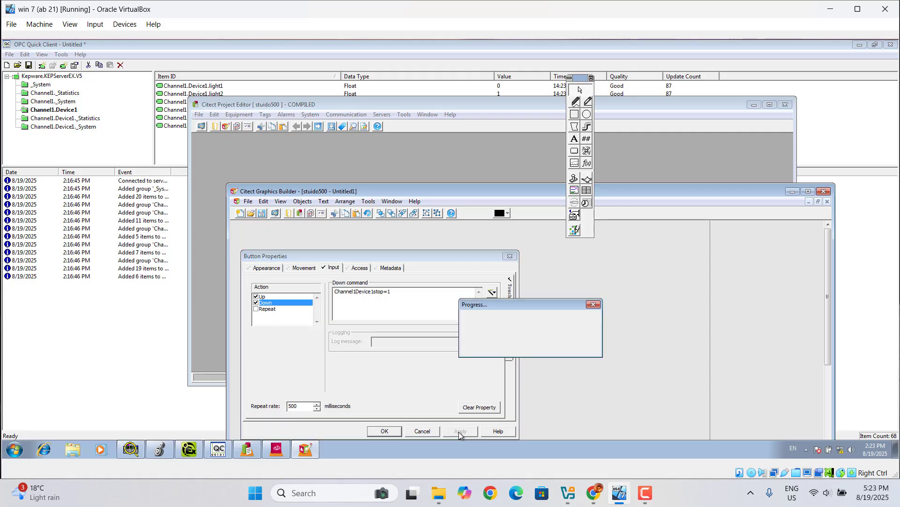
left_click(491, 291)
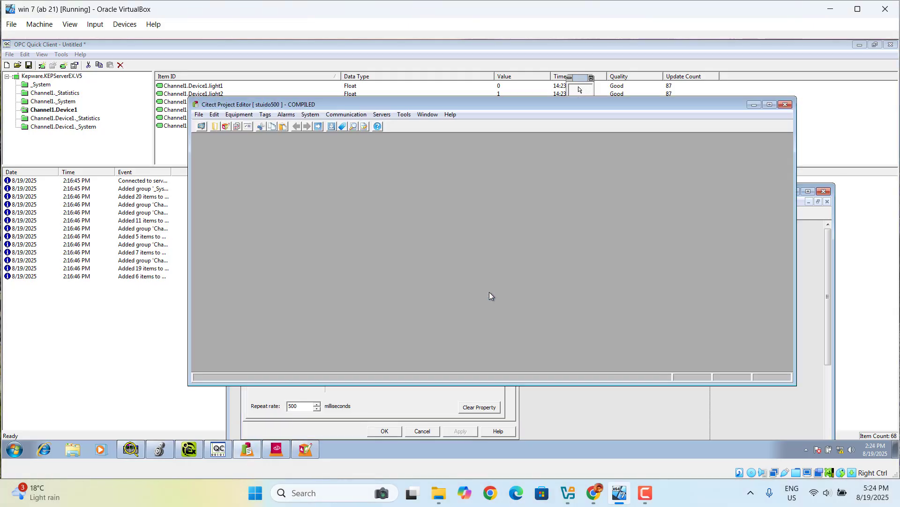
left_click(787, 104)
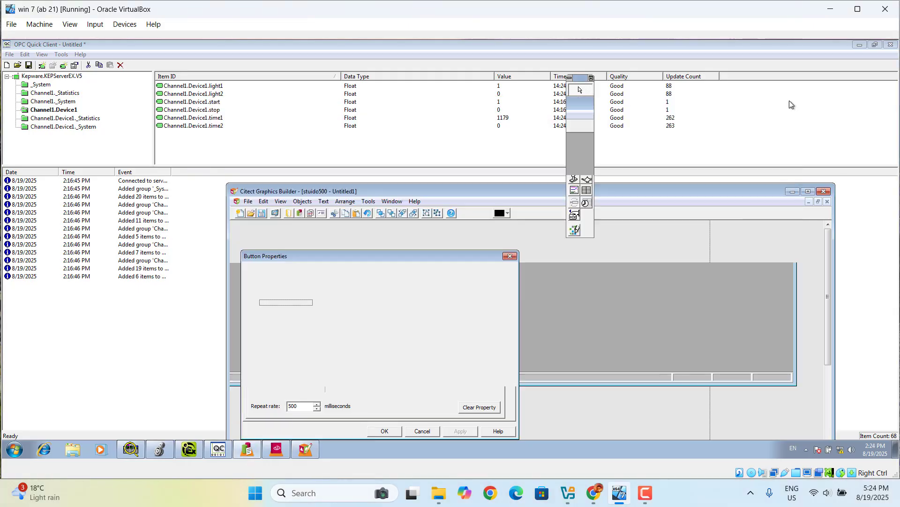
- Confirm the stop button's properties and place a symbol set on the page beside the start button
left_click(381, 431)
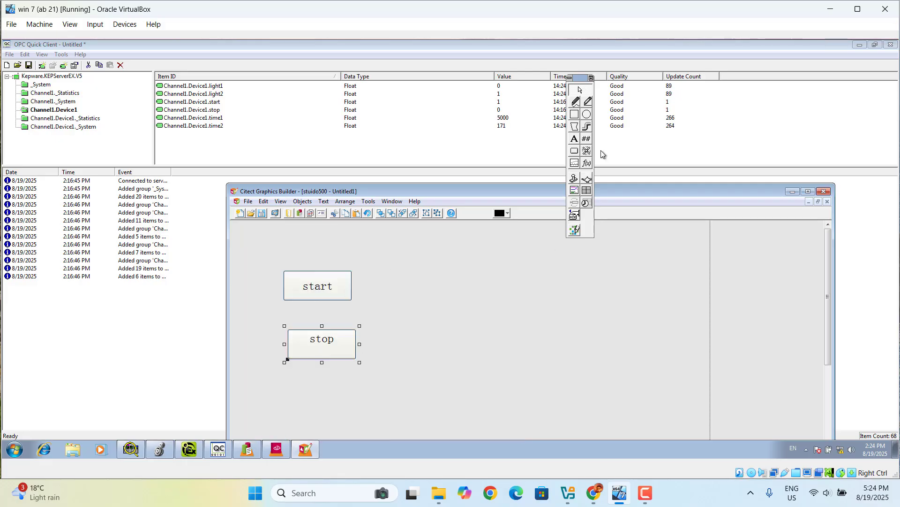
left_click(586, 151)
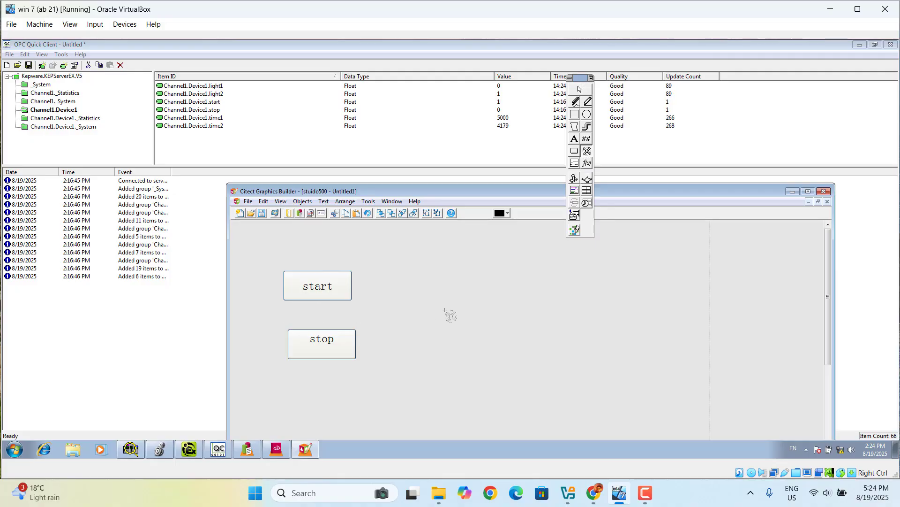
left_click(433, 303)
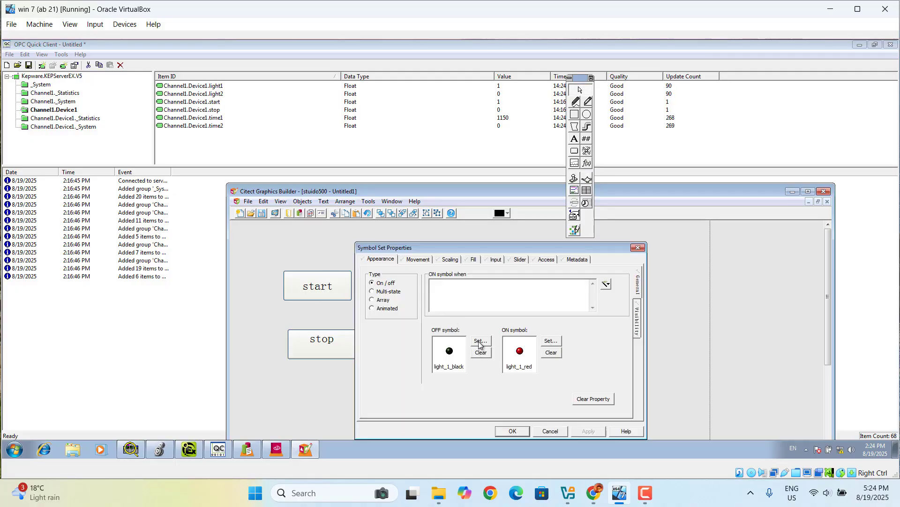
- Set the symbol set's OFF symbol to grey from the lights_round_xlarge library
left_click(480, 341)
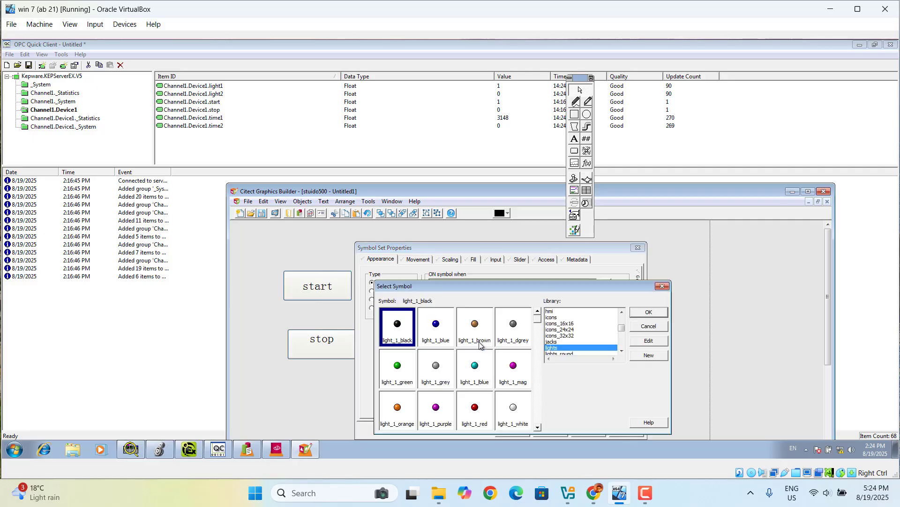
left_click(437, 370)
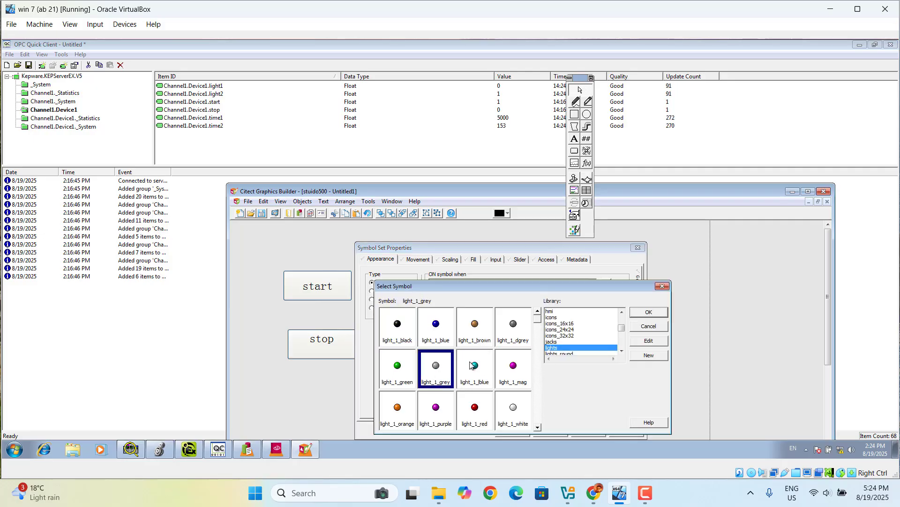
left_click(622, 350)
scroll(622, 350, "down", 3)
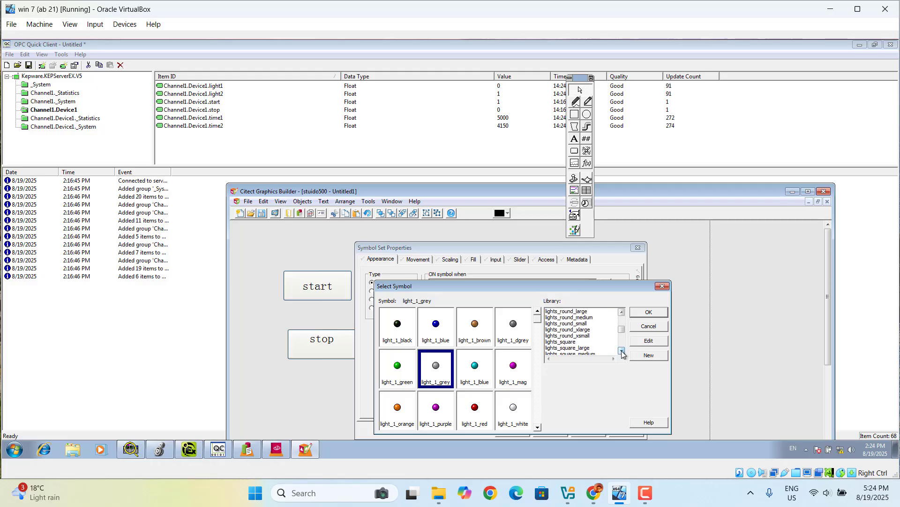
left_click(587, 330)
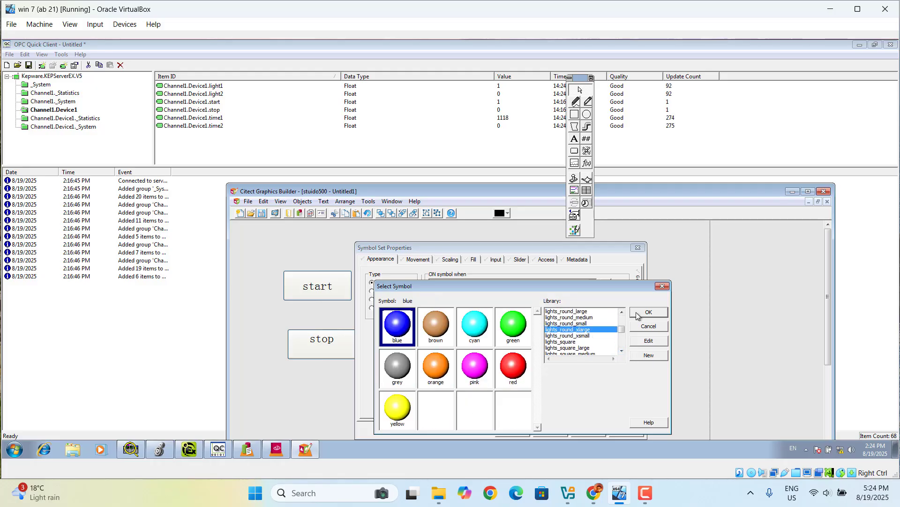
left_click(396, 378)
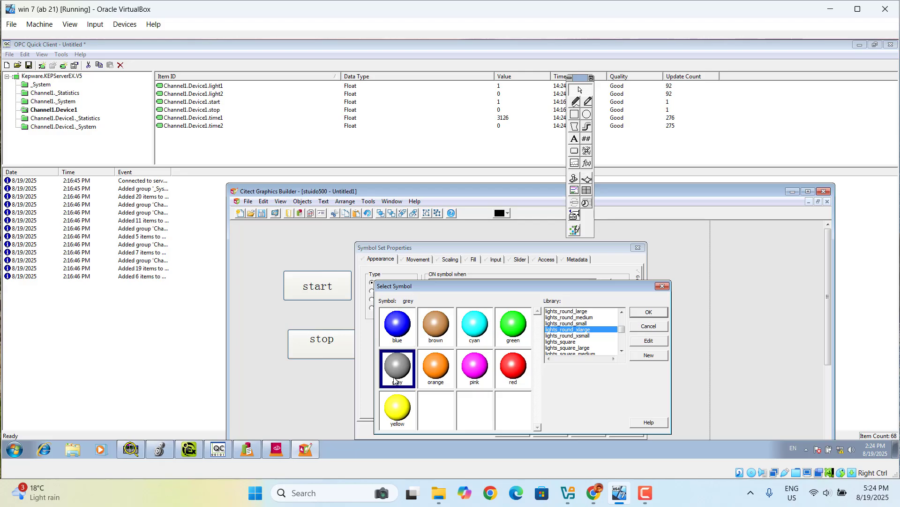
left_click(652, 312)
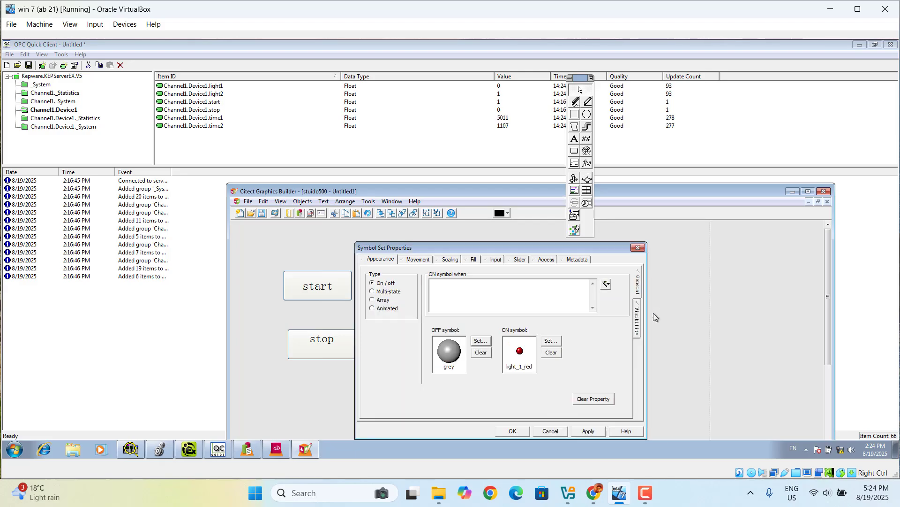
- Set the symbol set's ON symbol to red from the lights_round_xlarge library
left_click(550, 343)
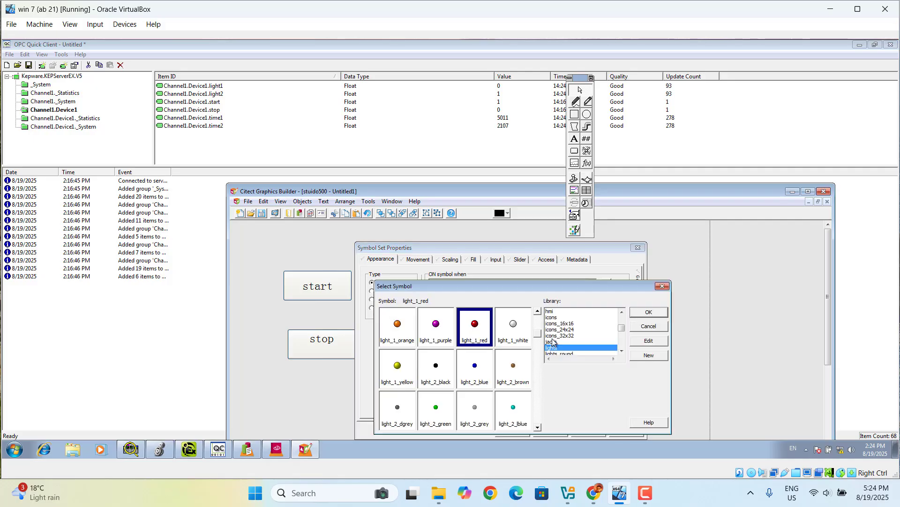
left_click(622, 349)
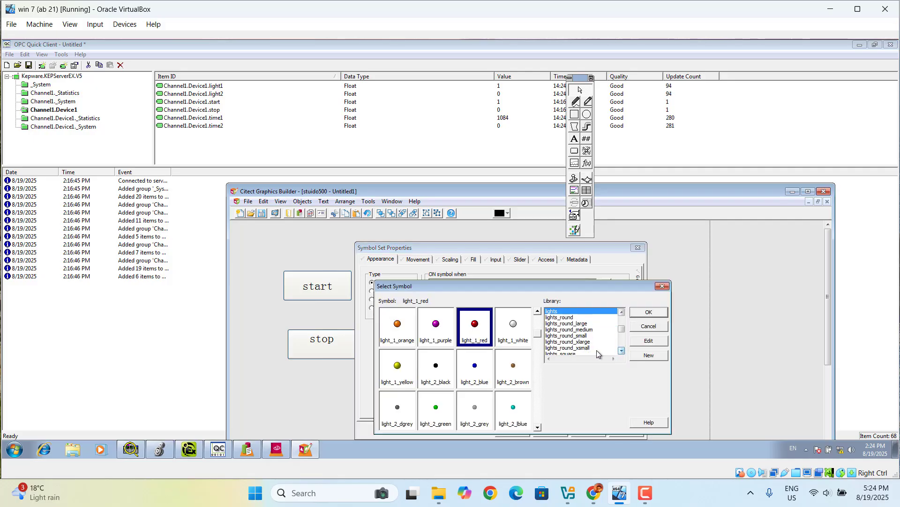
left_click(586, 343)
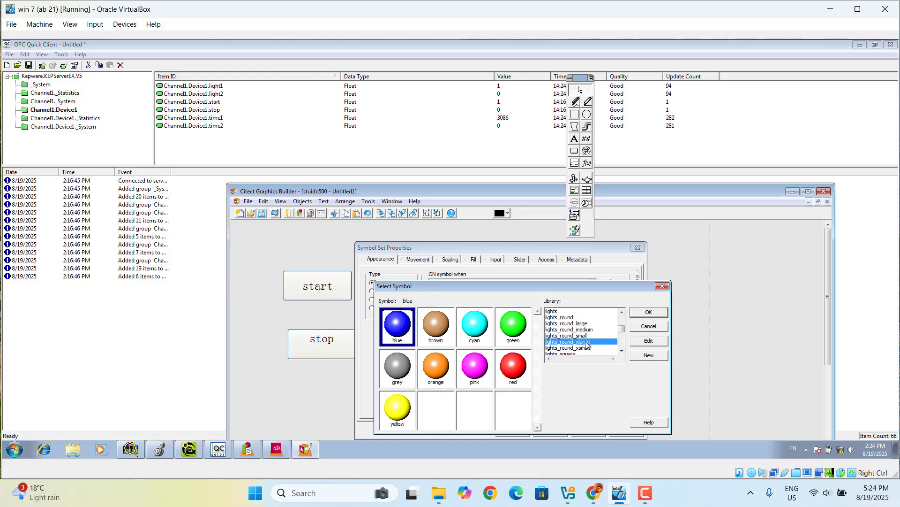
left_click(507, 370)
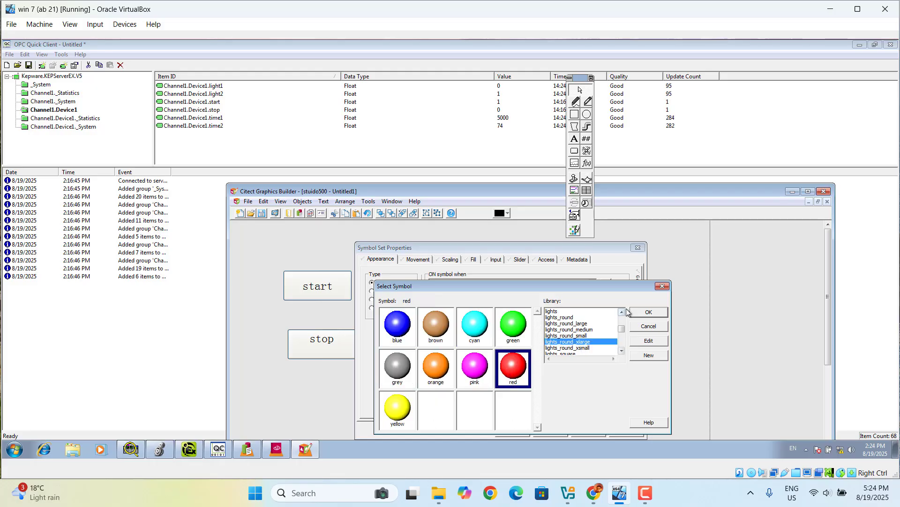
left_click(646, 313)
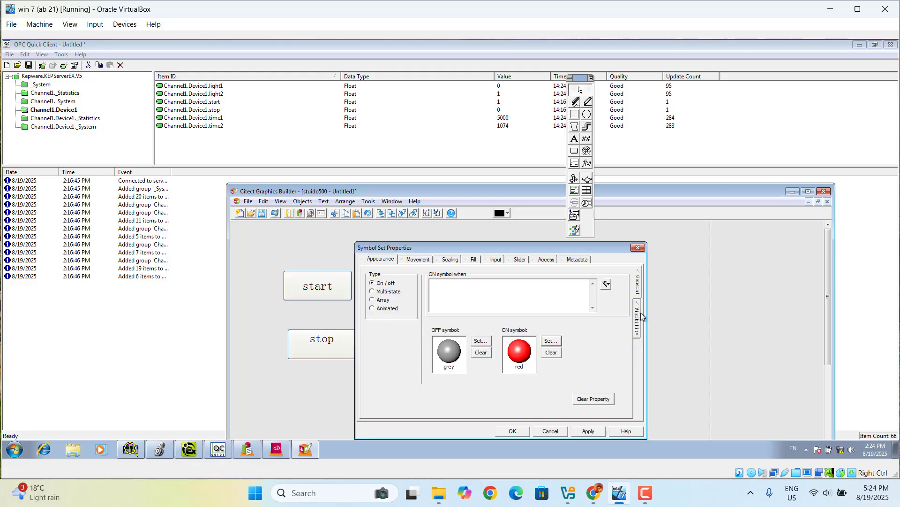
- Copy the tag name Channel1Device1light1 from the Variable Tags form in Citect Project Editor and close the form
left_click(489, 285)
left_click(245, 451)
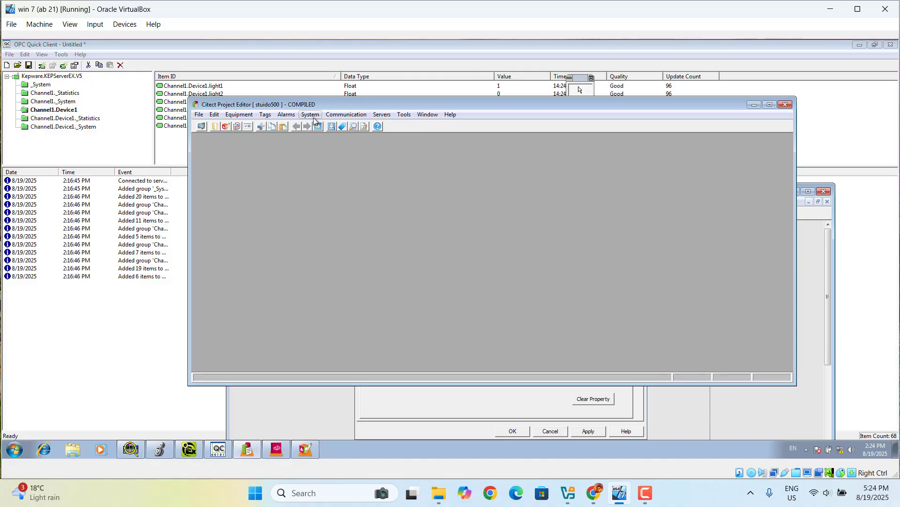
left_click(265, 114)
left_click(273, 125)
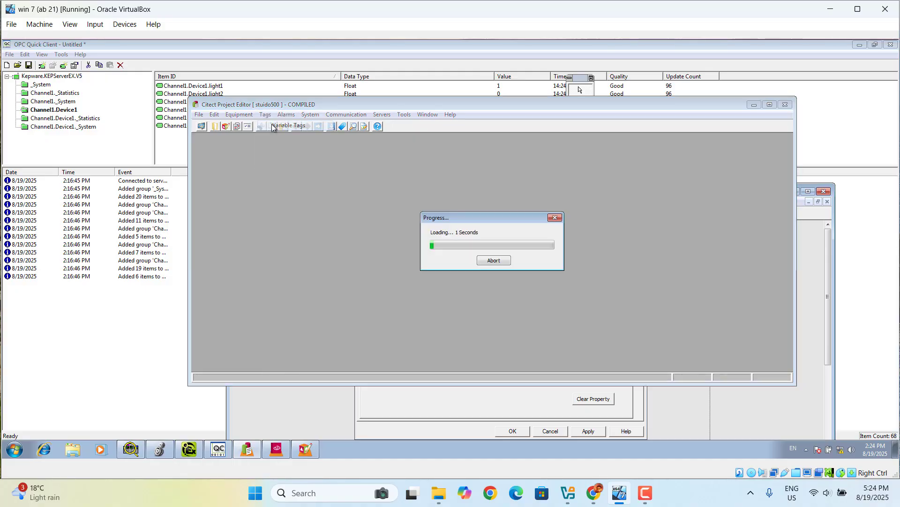
left_click(494, 292)
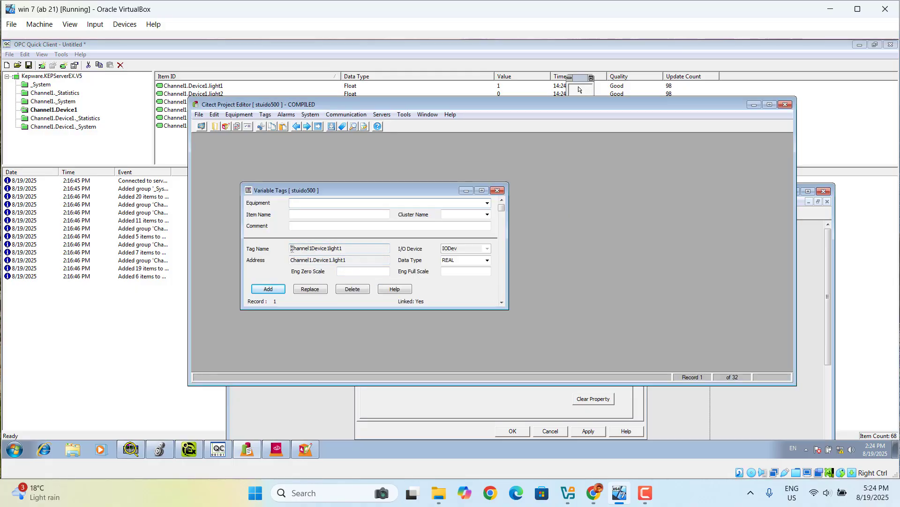
left_click_drag(291, 249, 357, 251)
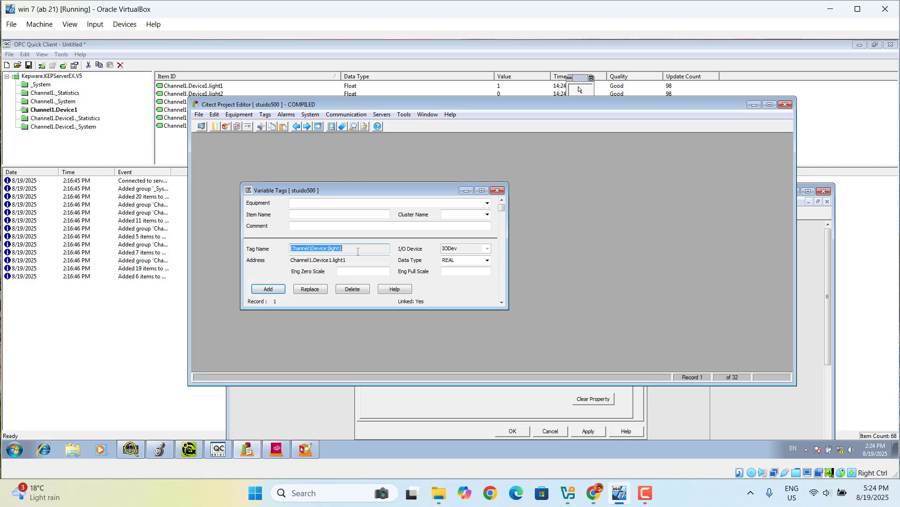
right_click(327, 251)
left_click(352, 280)
left_click(498, 190)
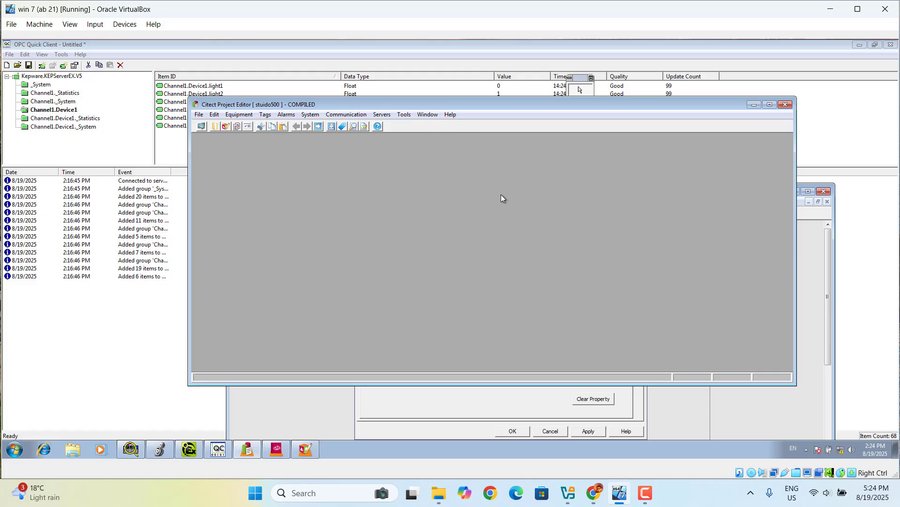
- Return to Citect Graphics Builder and set the light's ON symbol condition to Channel1Device1light1=1
left_click(820, 261)
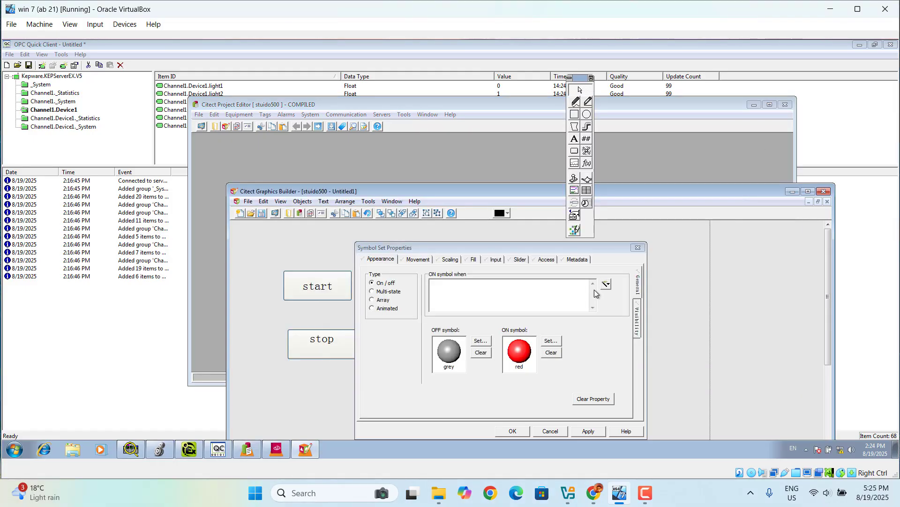
right_click(504, 287)
left_click(526, 328)
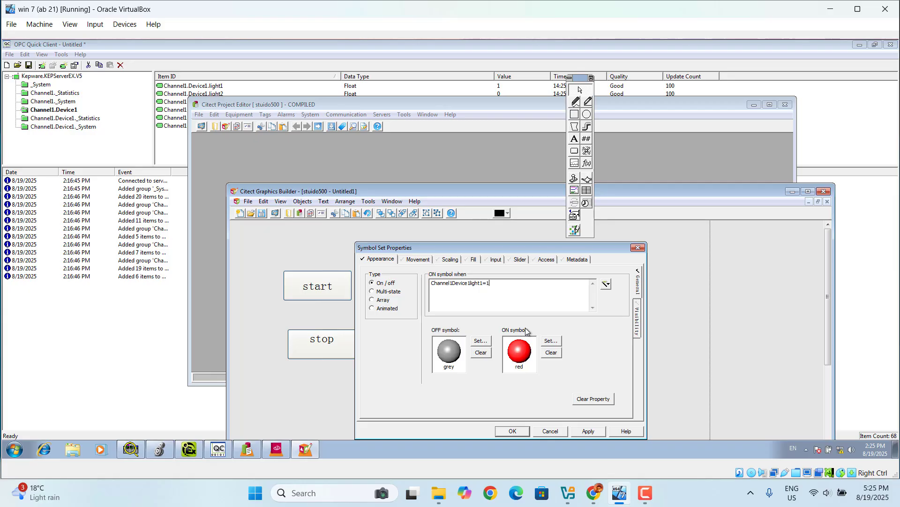
- Apply and confirm the first light's properties, declining the tag import log and closing the Project Editor window
left_click(582, 429)
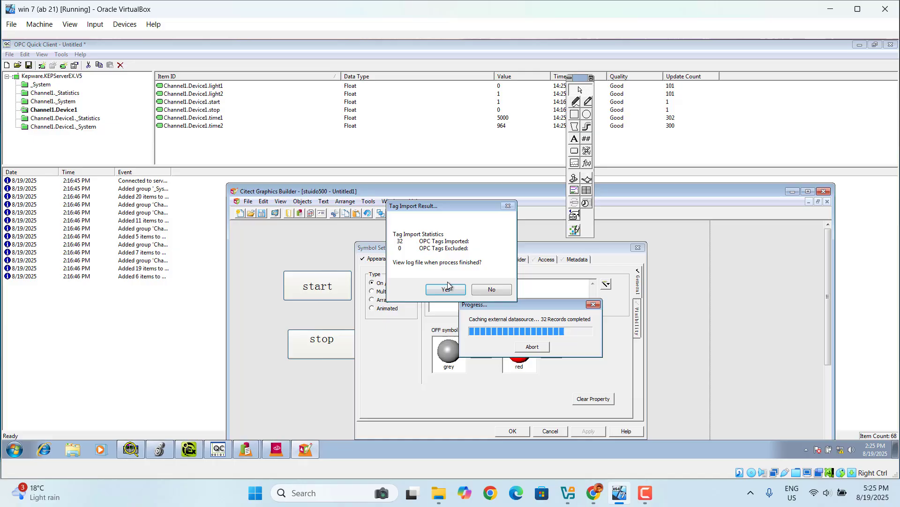
left_click(477, 288)
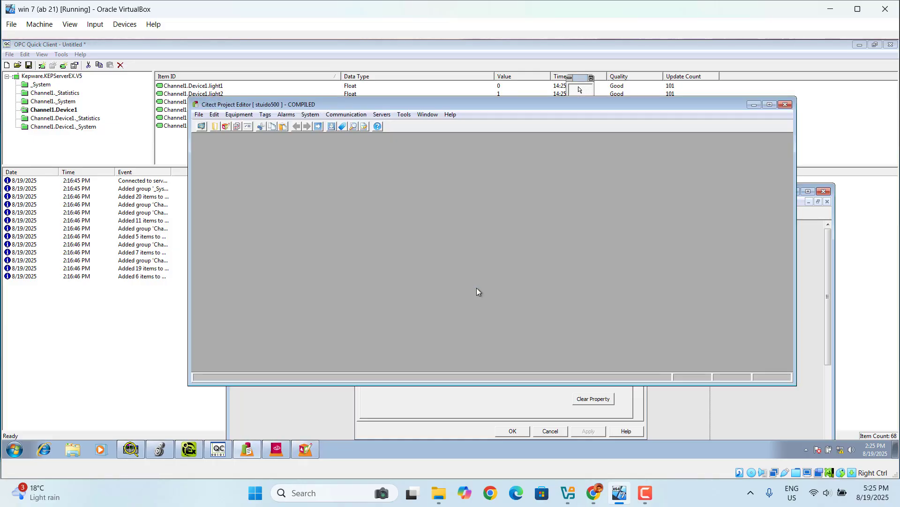
left_click(781, 107)
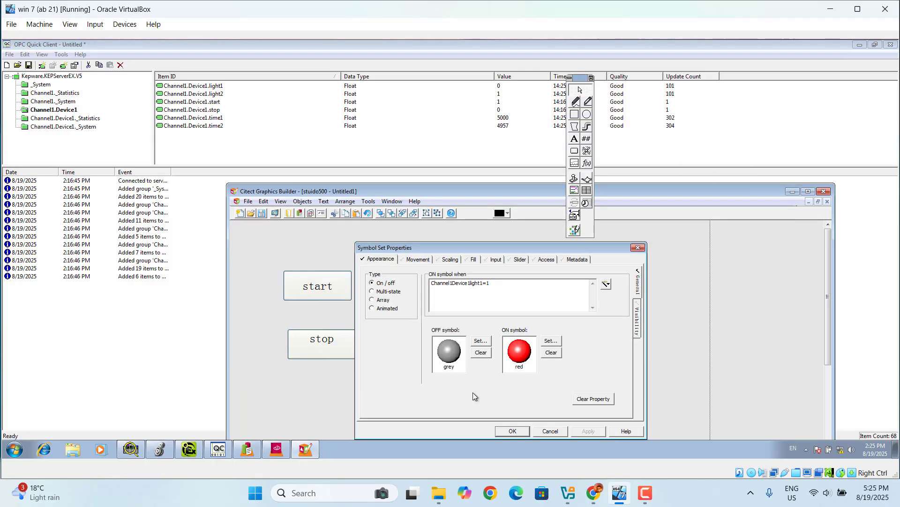
left_click(512, 430)
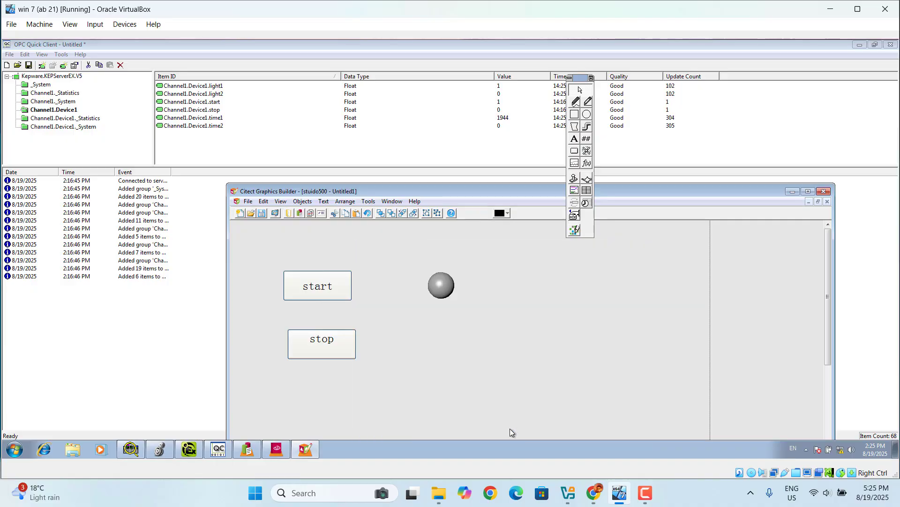
- Duplicate the grey light and position the copy directly below it, beside the stop button
left_click(437, 287)
right_click(438, 287)
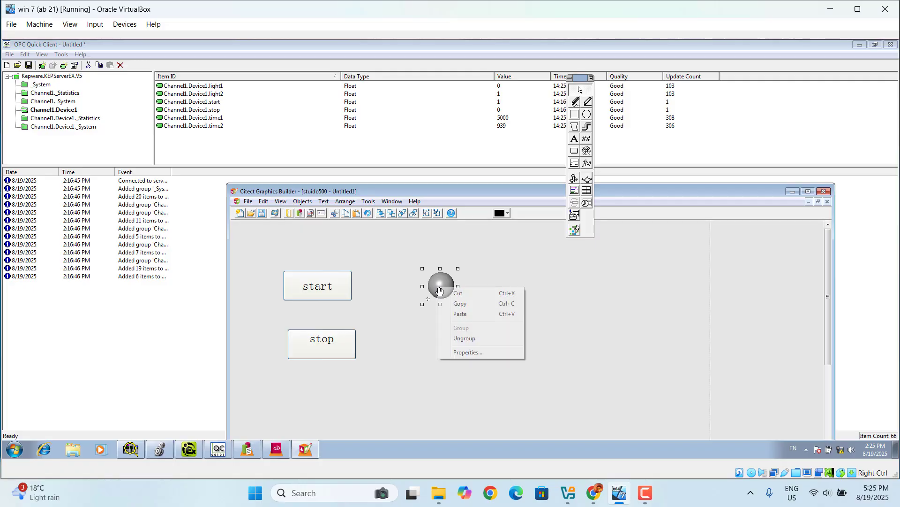
left_click(461, 304)
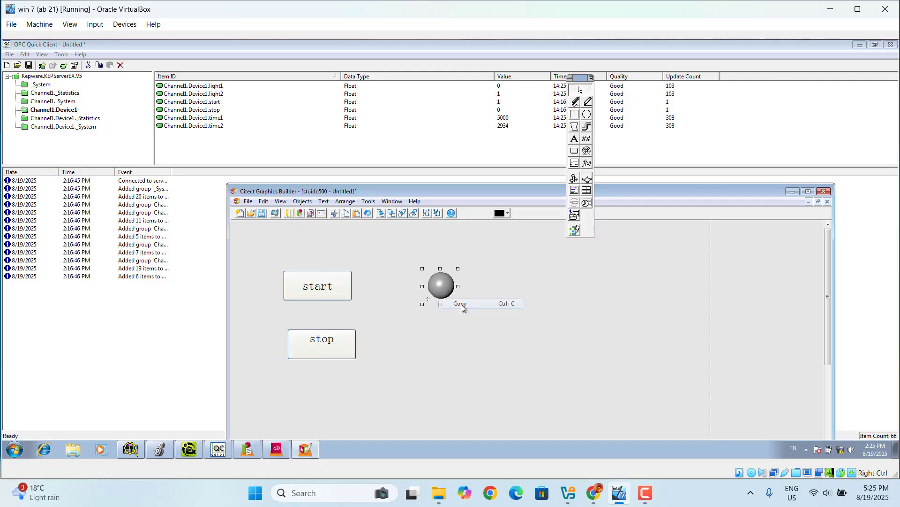
right_click(441, 325)
left_click(467, 353)
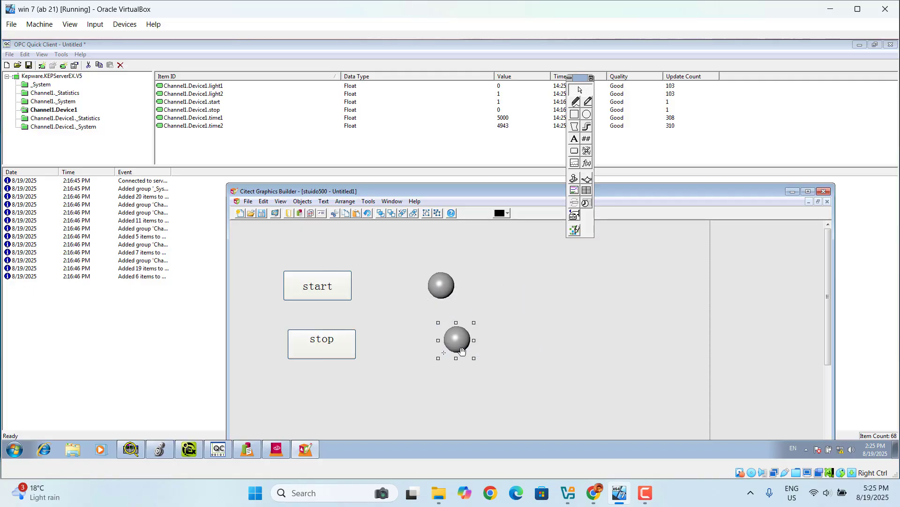
left_click_drag(463, 349, 443, 347)
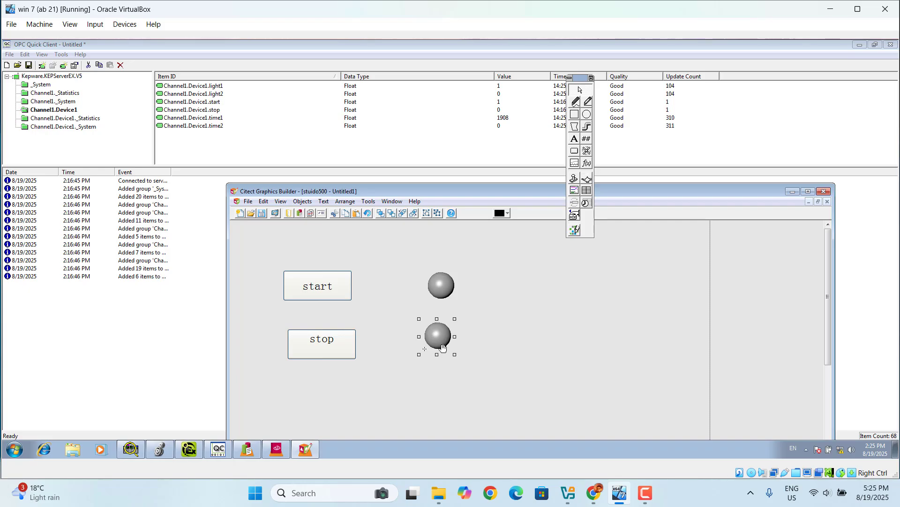
- Set the lower light's ON condition to Channel1Device1light2=1 and its ON symbol to green from lights_round_xlarge
double_click(443, 347)
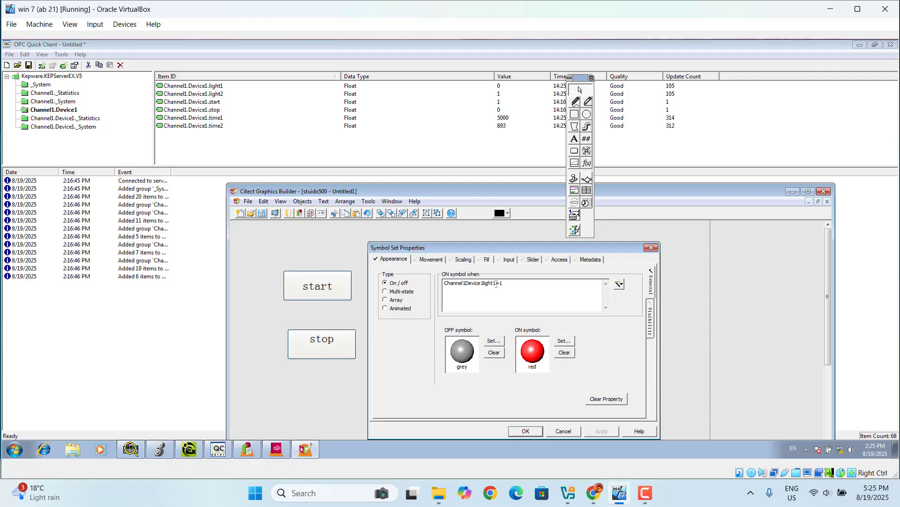
key("BackSpace")
left_click(564, 342)
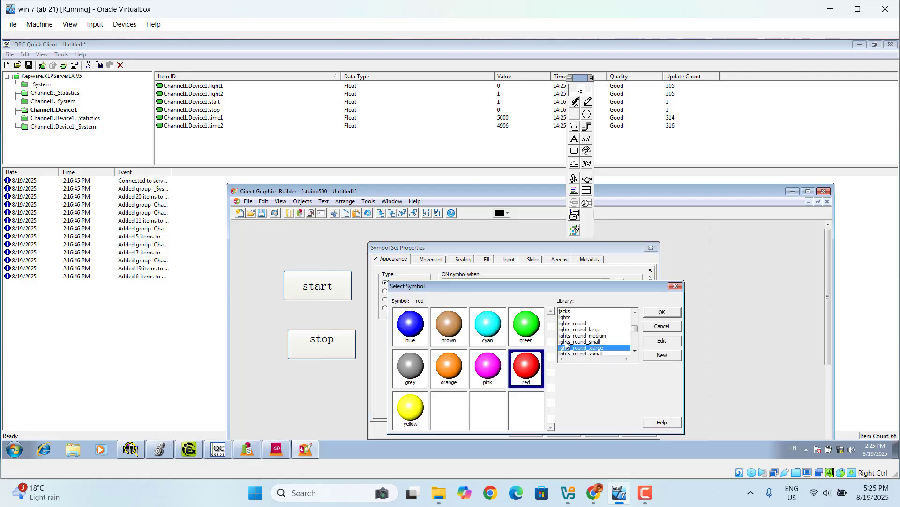
left_click(526, 328)
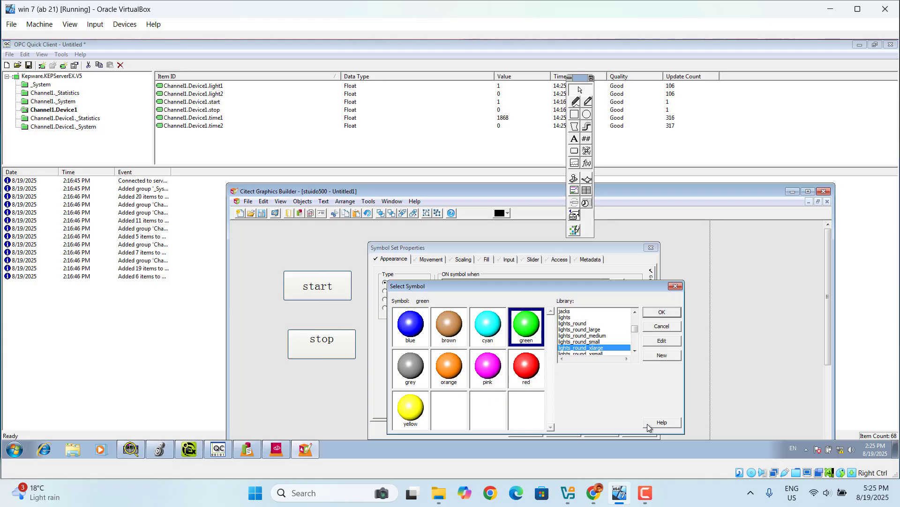
left_click(666, 312)
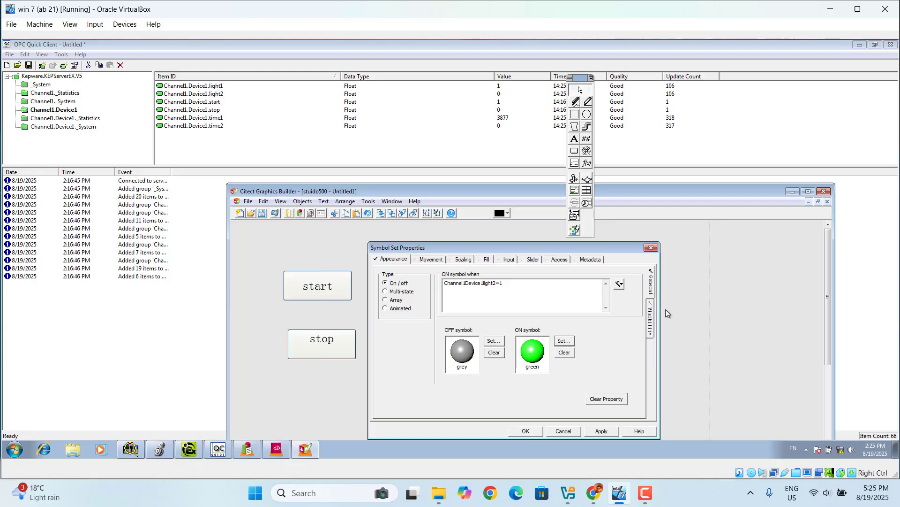
- Apply the lower light's properties, dismissing the tag import result and closing the Project Editor window
left_click(598, 429)
left_click(454, 288)
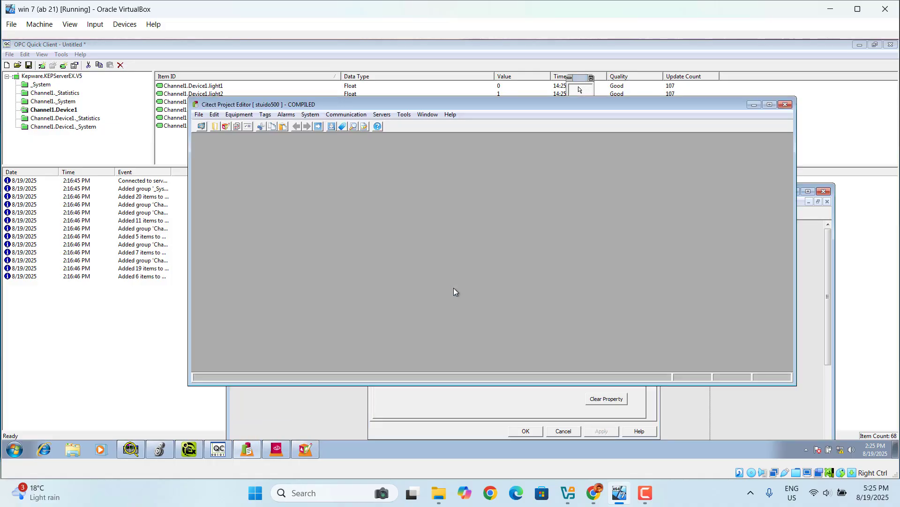
left_click(764, 229)
left_click(785, 105)
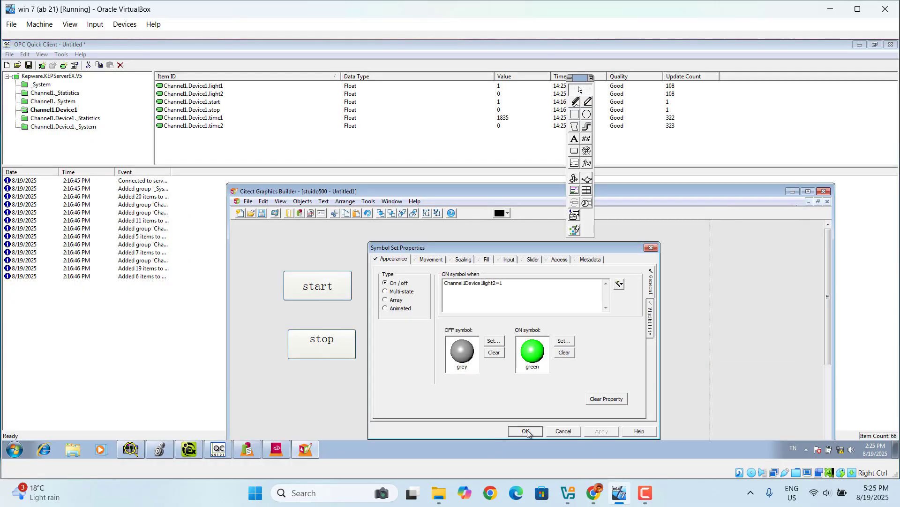
- Confirm the lower light's properties and shift both lights slightly closer to the start and stop buttons
left_click(530, 427)
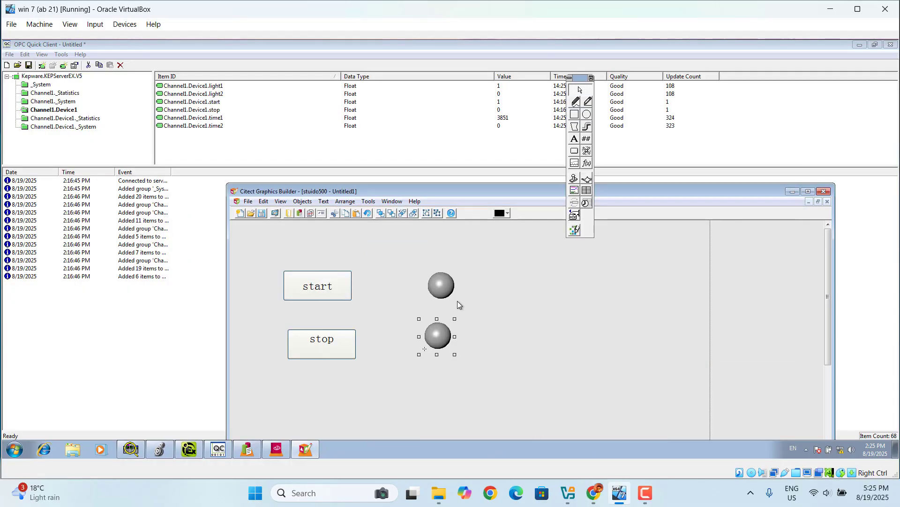
left_click_drag(441, 287, 429, 285)
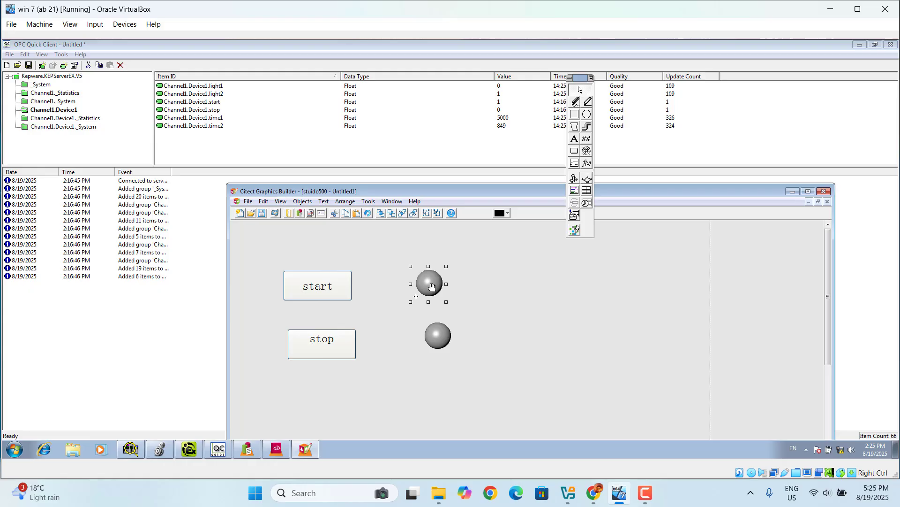
left_click(435, 336)
left_click_drag(435, 337, 429, 335)
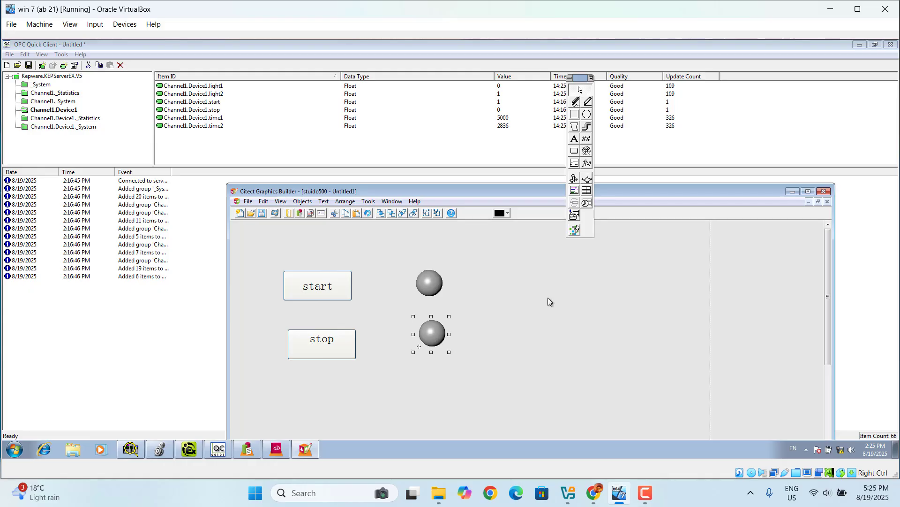
- Place a numeric display beside the upper light and open the project's variable tags in Citect Project Editor, declining the import log
left_click(586, 141)
left_click(486, 280)
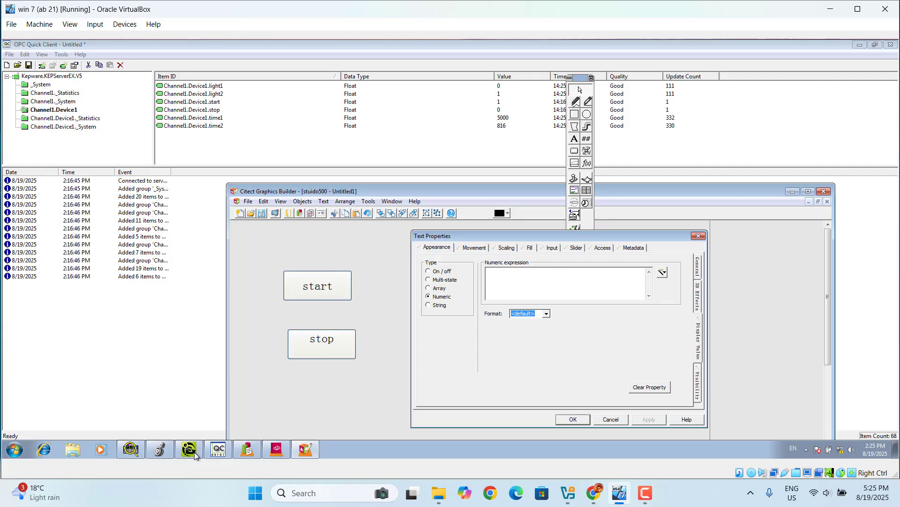
mouse_move(219, 450)
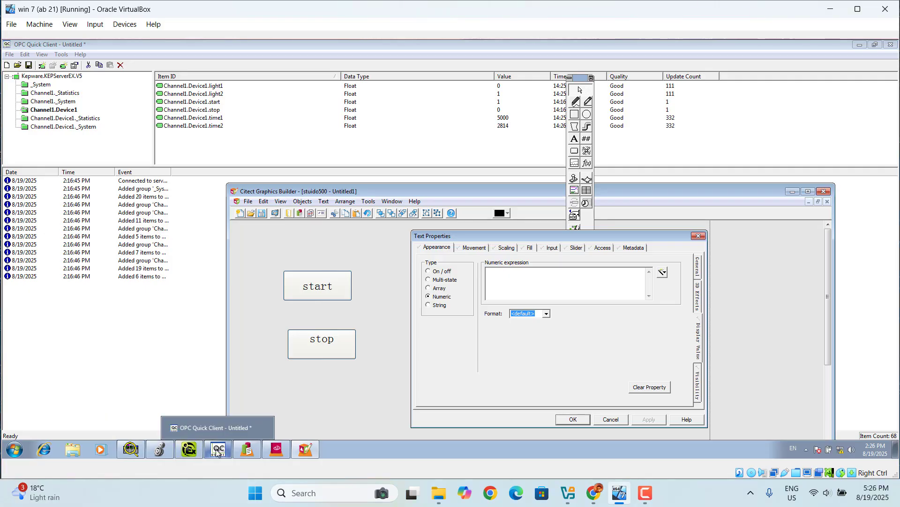
left_click(243, 452)
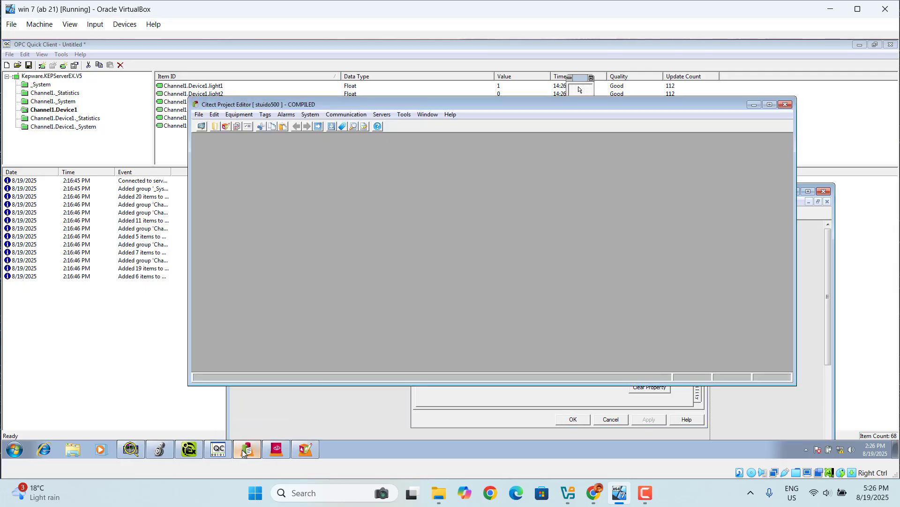
left_click(266, 116)
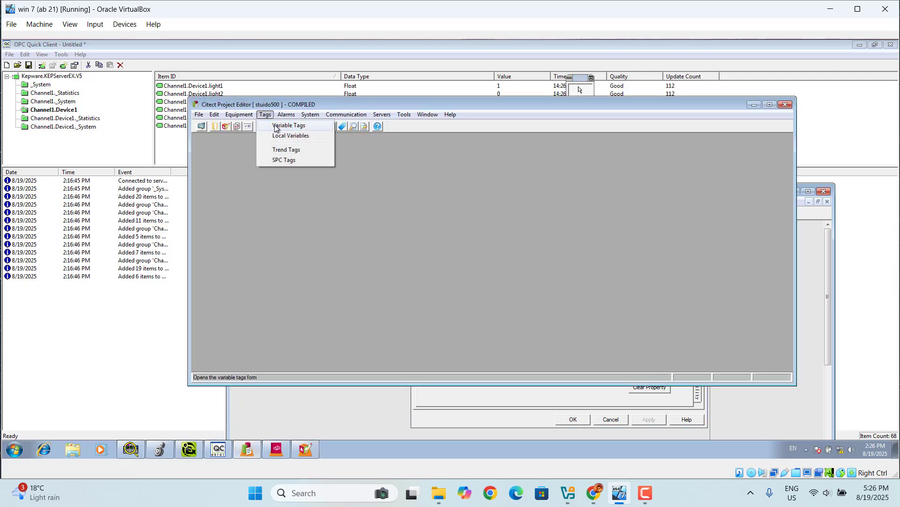
left_click(274, 124)
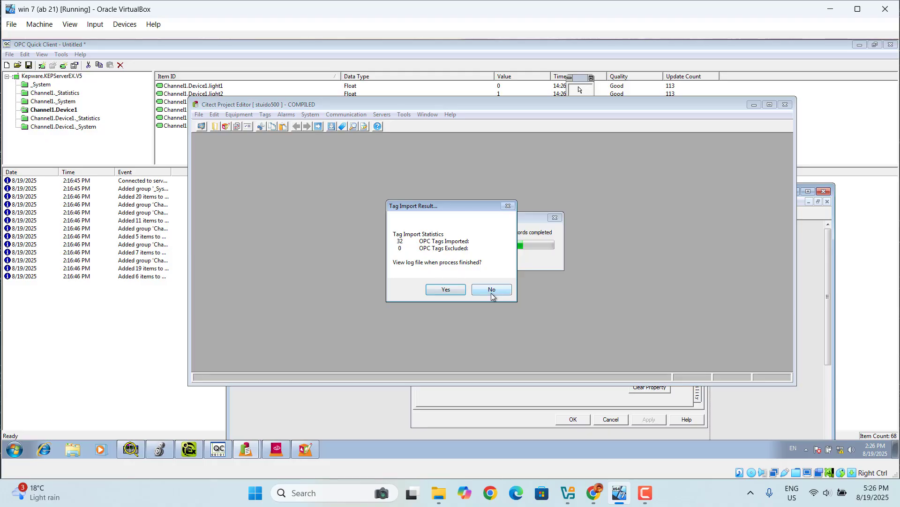
left_click(491, 291)
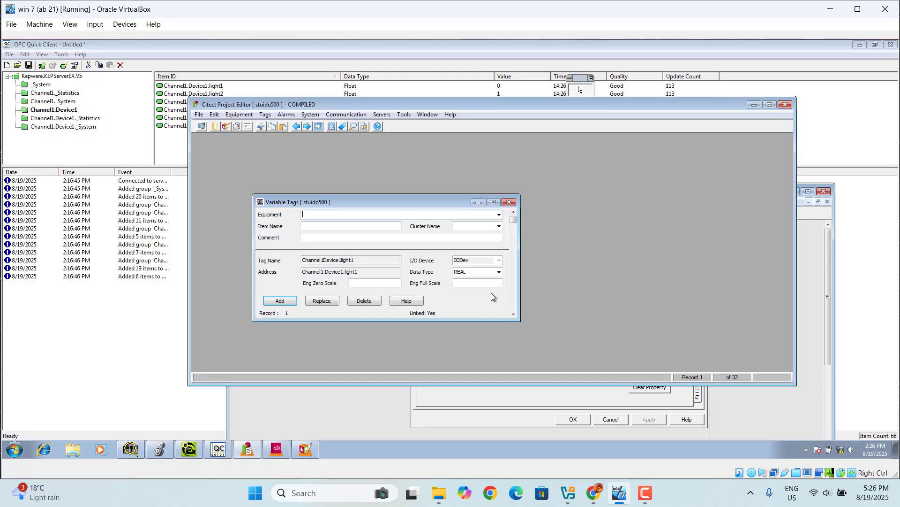
- Copy the tag name Channel1Device1time1 from the variable tag records into the new display's numeric expression in Citect Graphics Builder
left_click(514, 314)
left_click(514, 212)
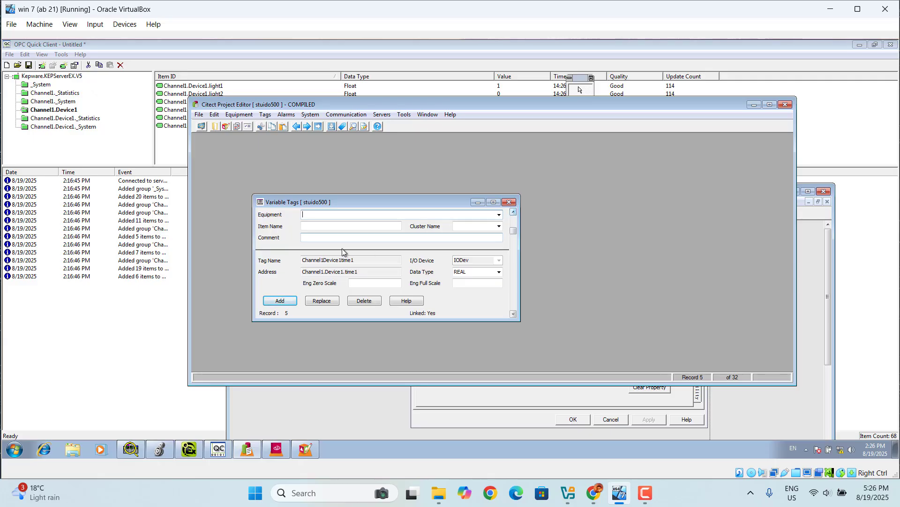
left_click(303, 260)
double_click(333, 258)
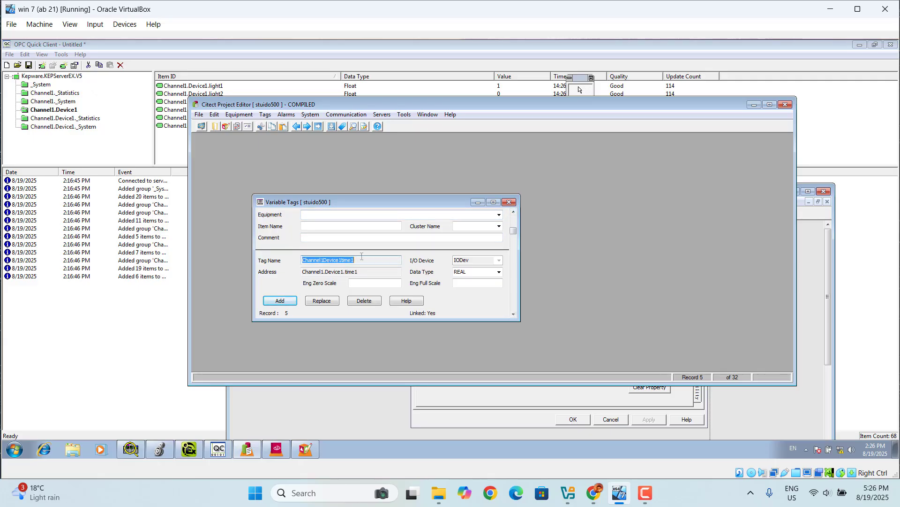
right_click(335, 264)
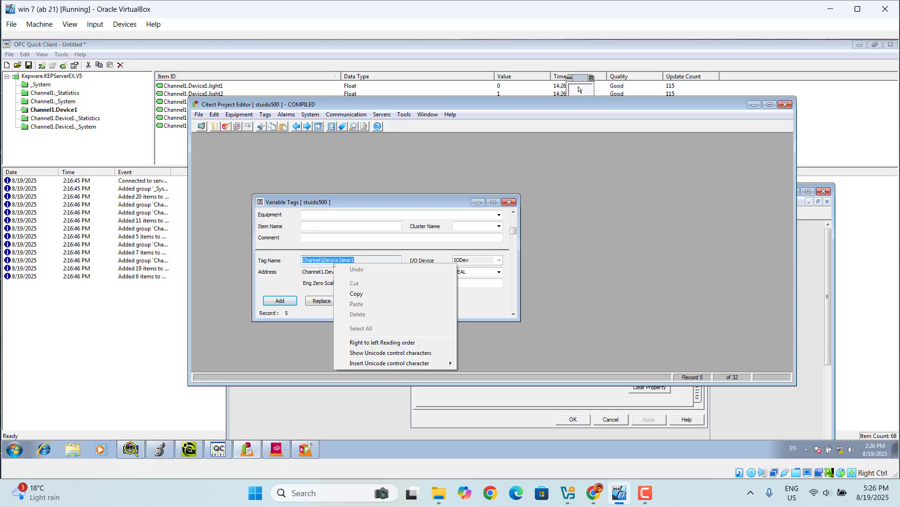
left_click(355, 293)
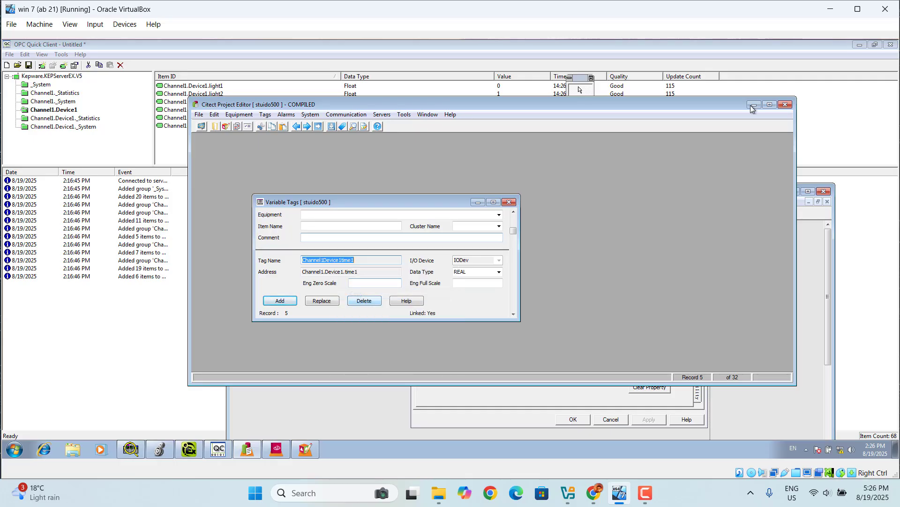
left_click(811, 293)
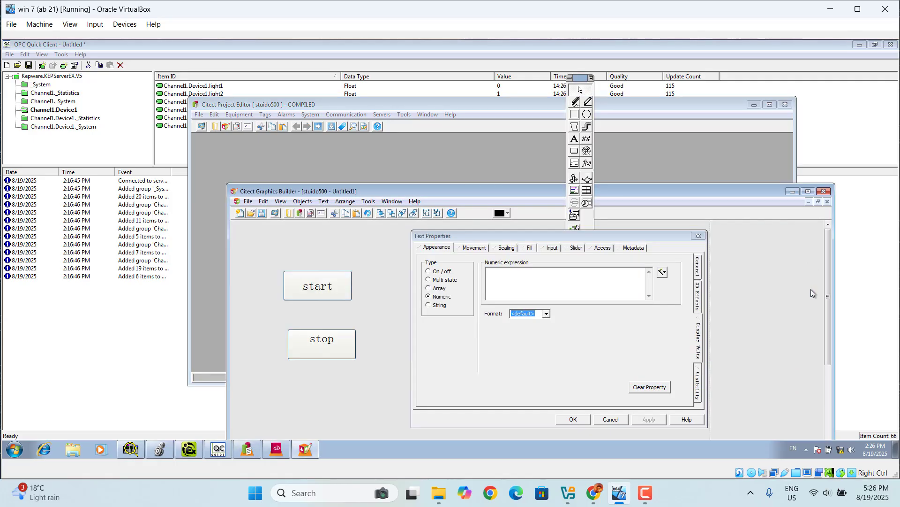
right_click(546, 277)
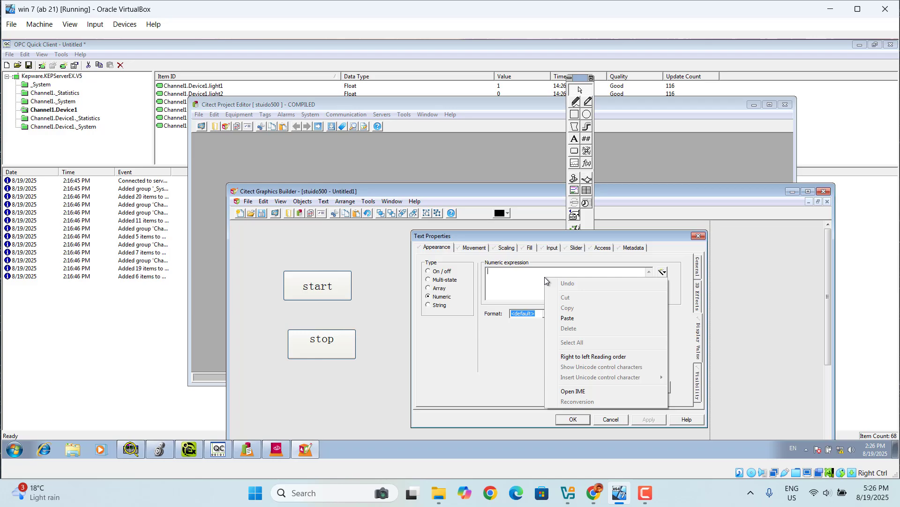
left_click(573, 319)
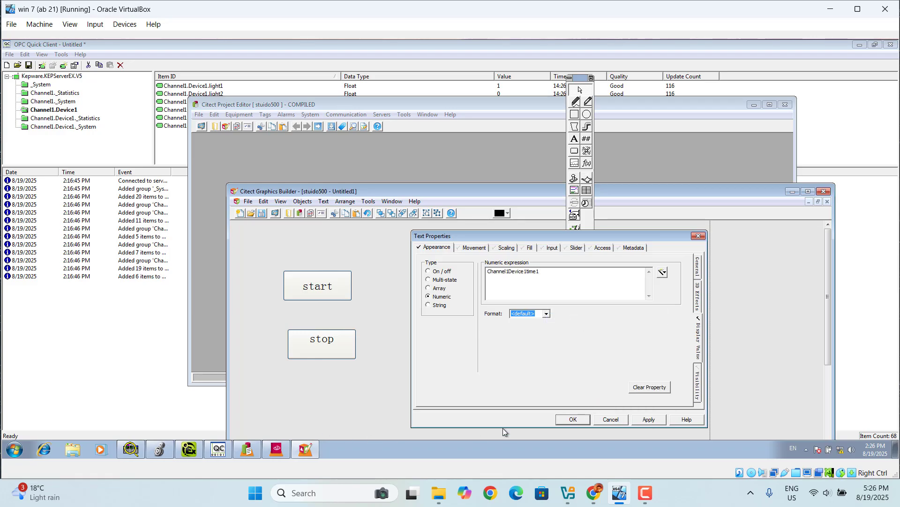
- Close the variable tags form and apply the upper display's properties, declining the import log and closing the Project Editor
left_click(245, 449)
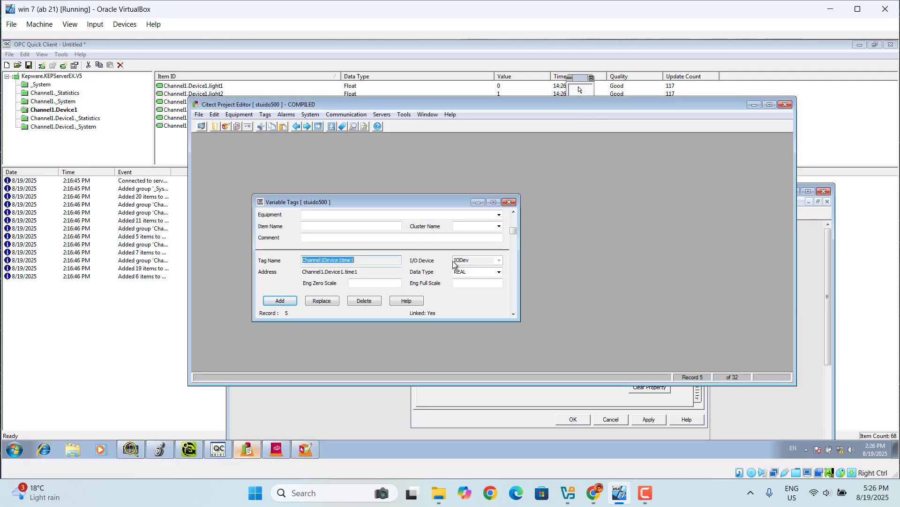
left_click(506, 202)
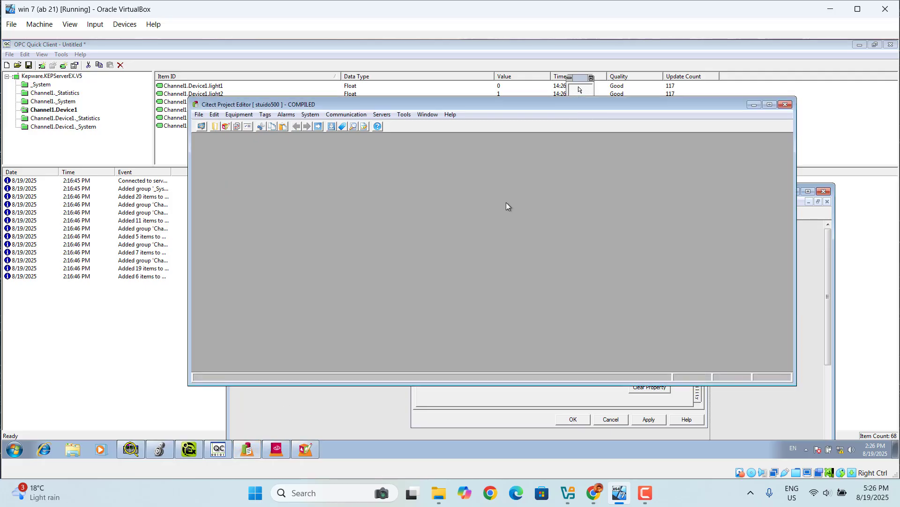
left_click(772, 393)
left_click(653, 418)
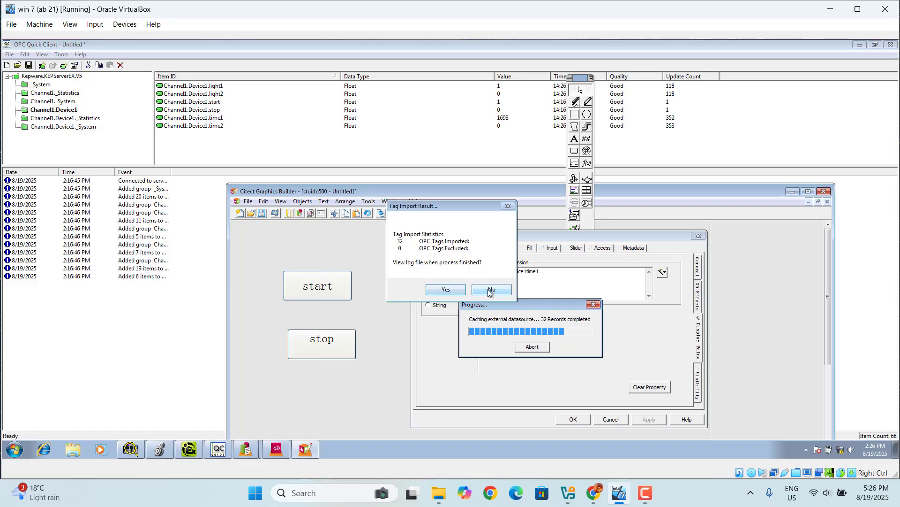
left_click(488, 289)
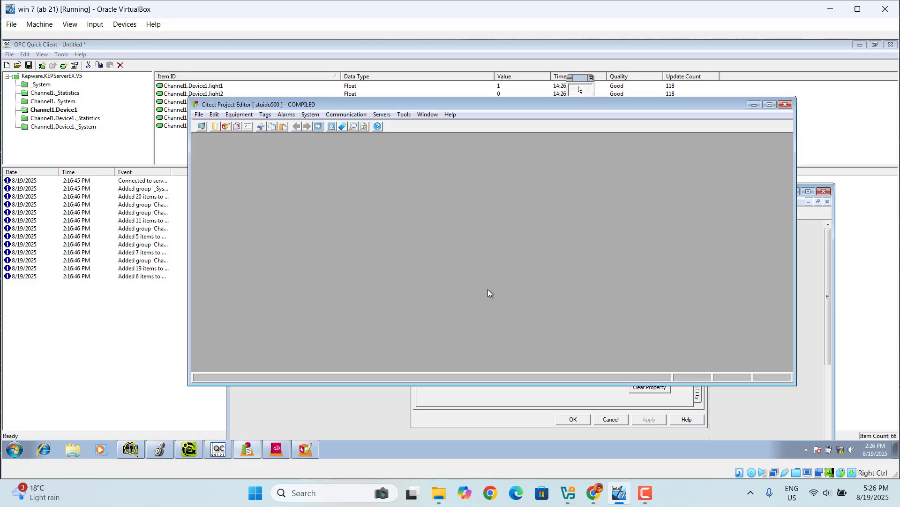
left_click(785, 104)
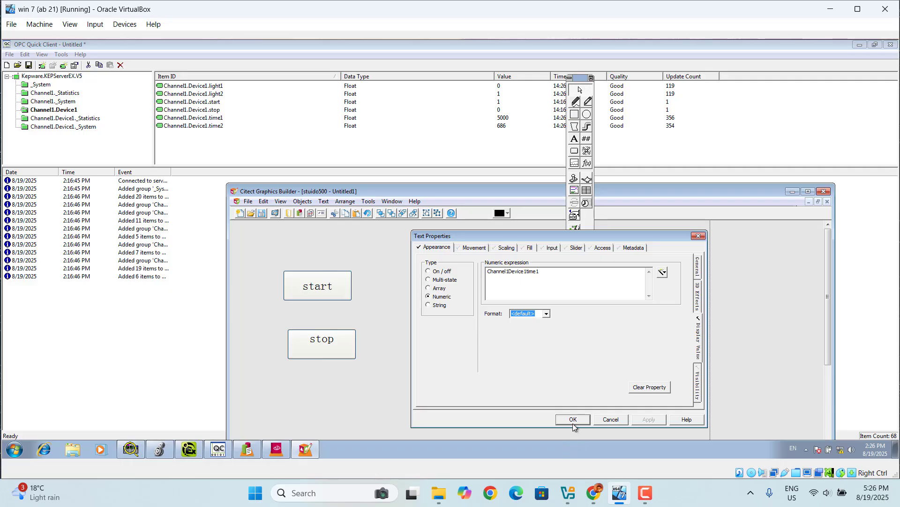
left_click(573, 420)
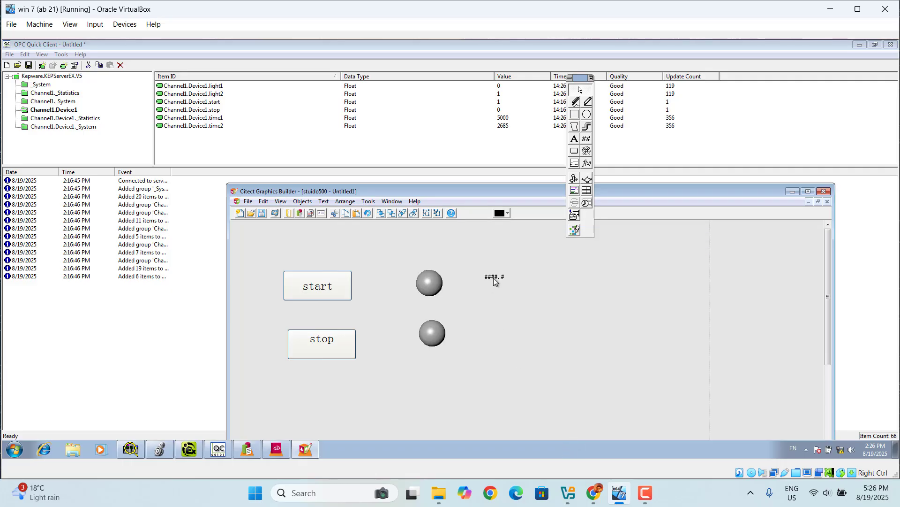
- Enlarge the numeric display and place a copy directly below it, beside the lower light
left_click_drag(508, 282, 549, 301)
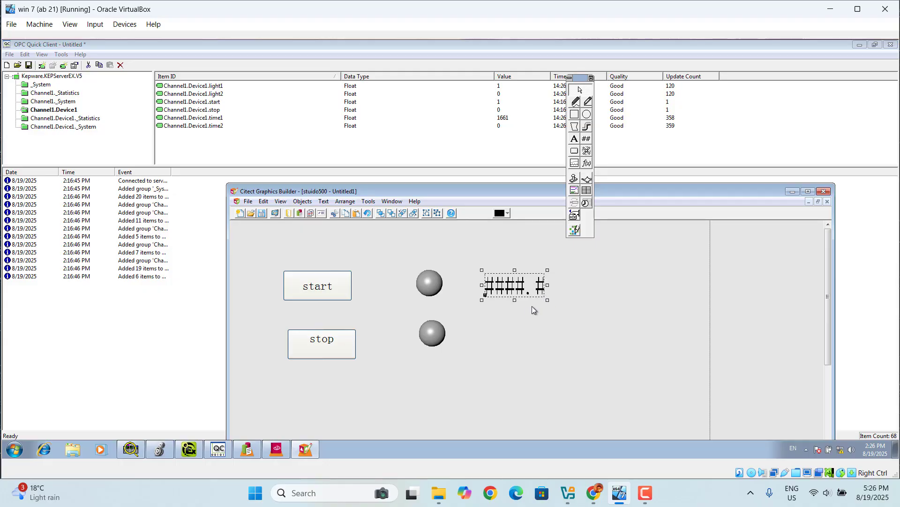
right_click(507, 284)
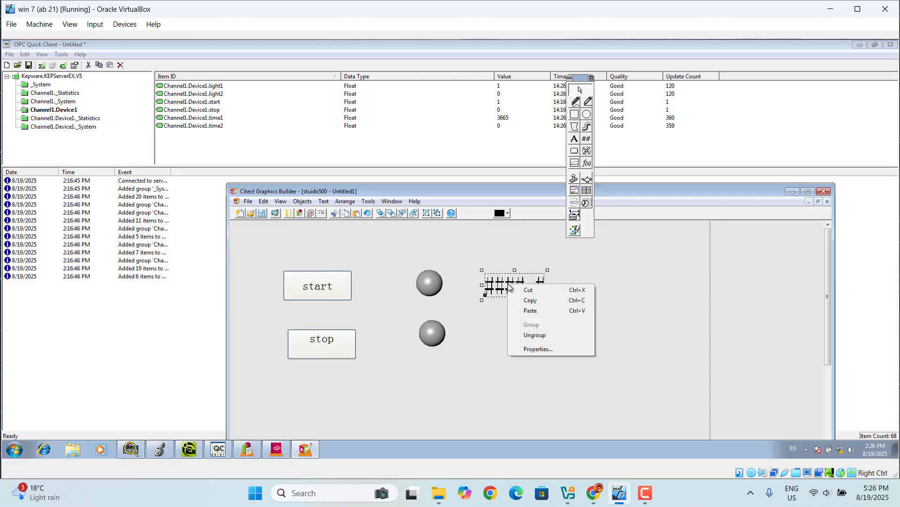
left_click(522, 301)
right_click(503, 323)
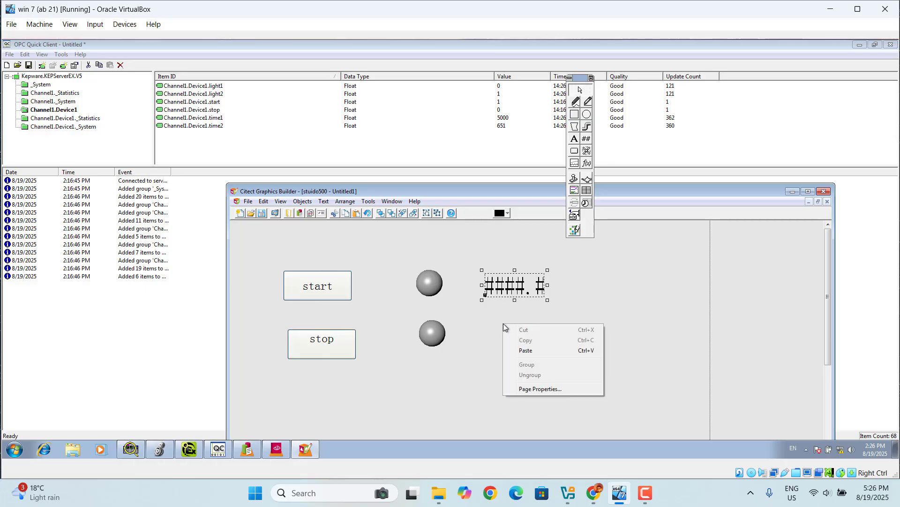
left_click(529, 356)
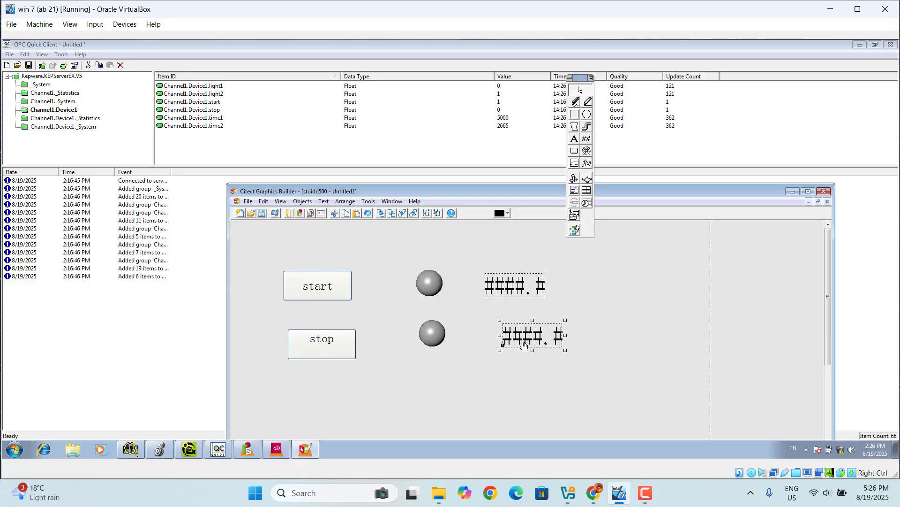
left_click_drag(521, 347, 504, 345)
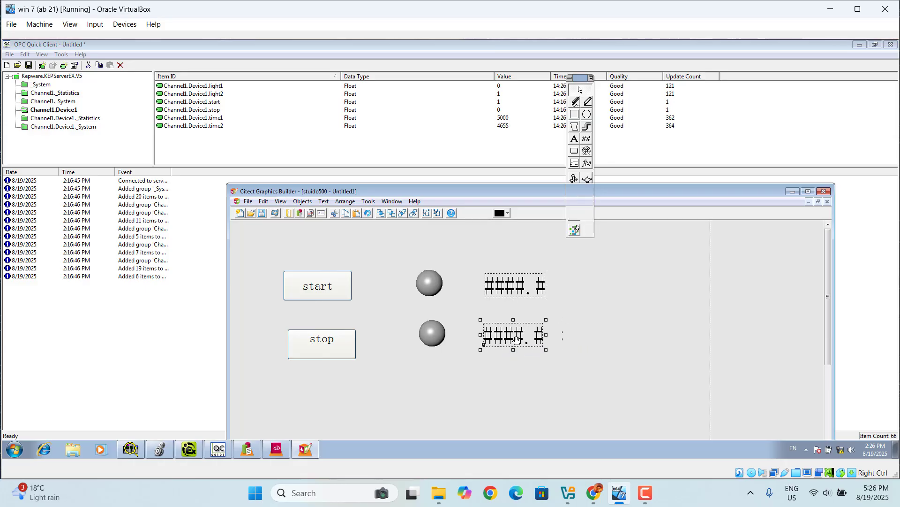
- Set the lower display's numeric expression to Channel1Device1time2 and apply it, closing the tag import log and the Project Editor window
double_click(516, 339)
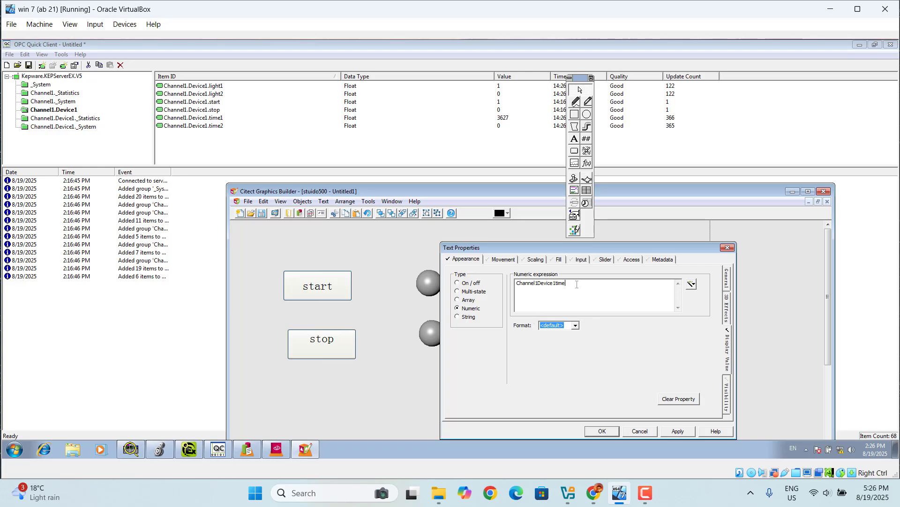
left_click(577, 284)
left_click(679, 431)
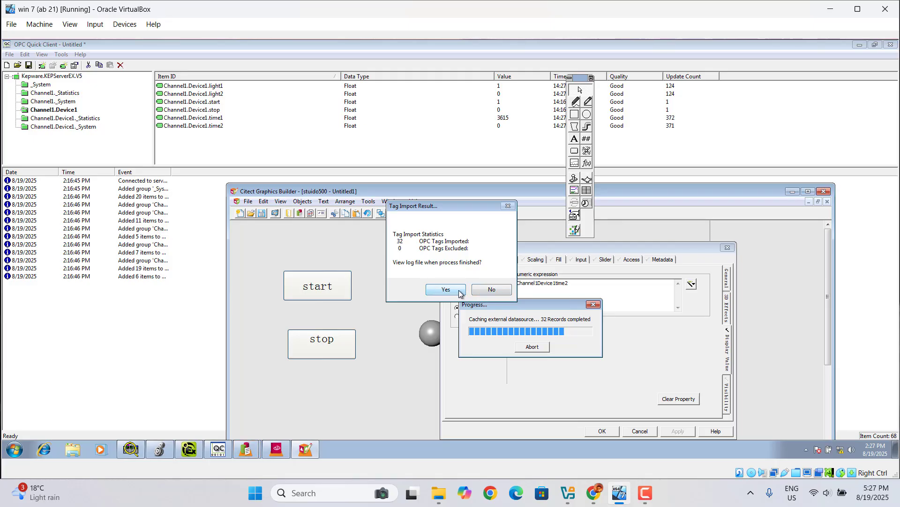
left_click(452, 292)
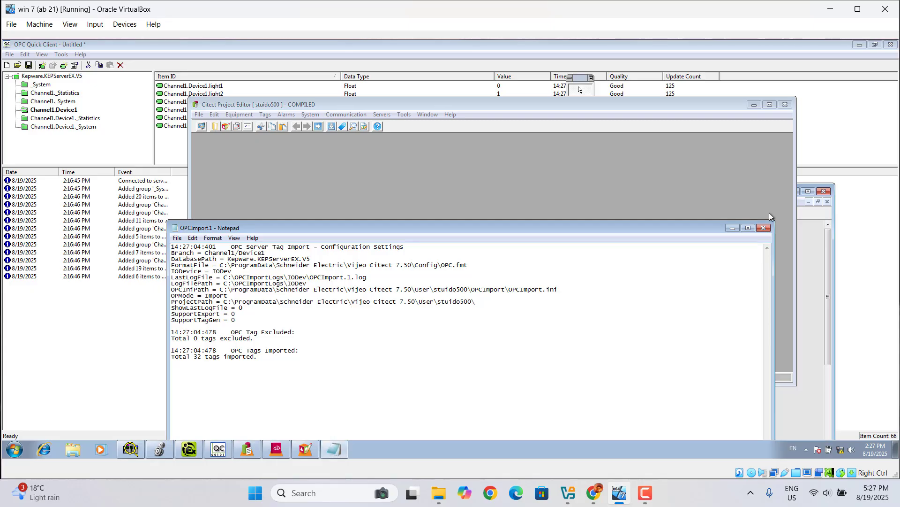
left_click(764, 228)
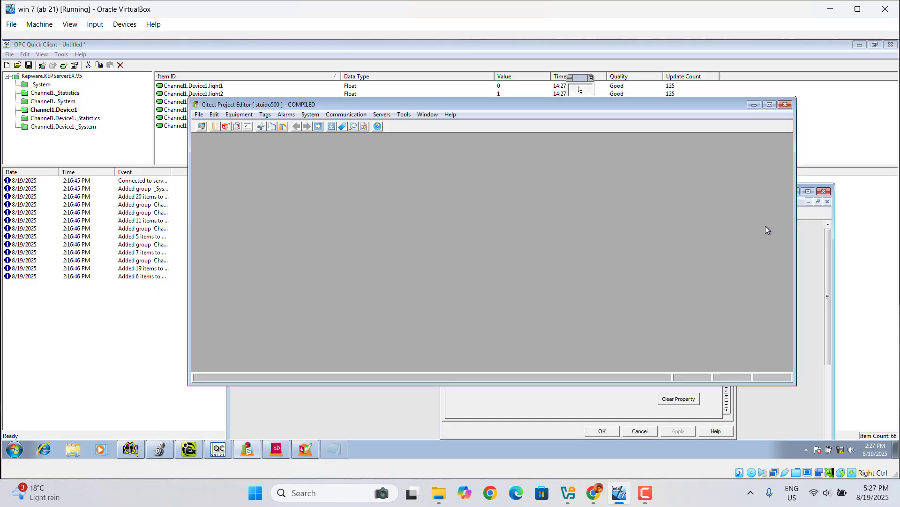
left_click(787, 107)
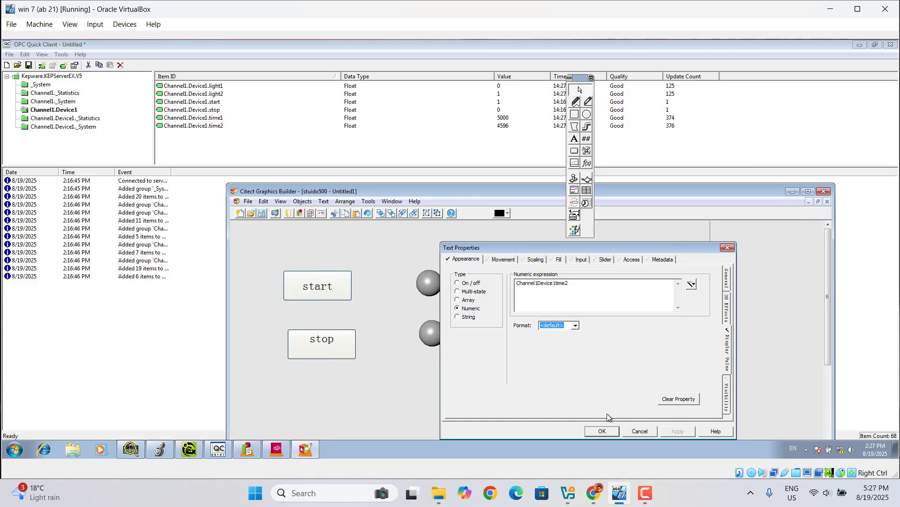
left_click(598, 434)
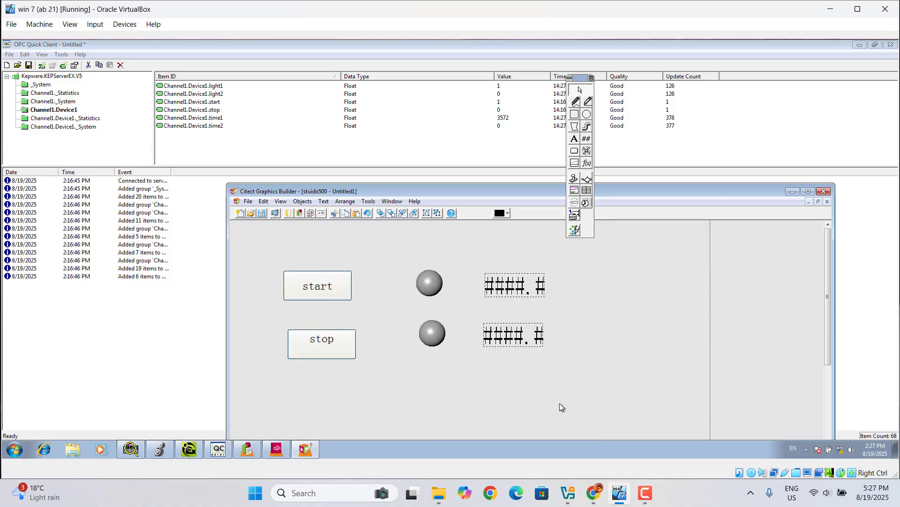
- Save the graphics page as test in the stuido500 project
left_click(262, 213)
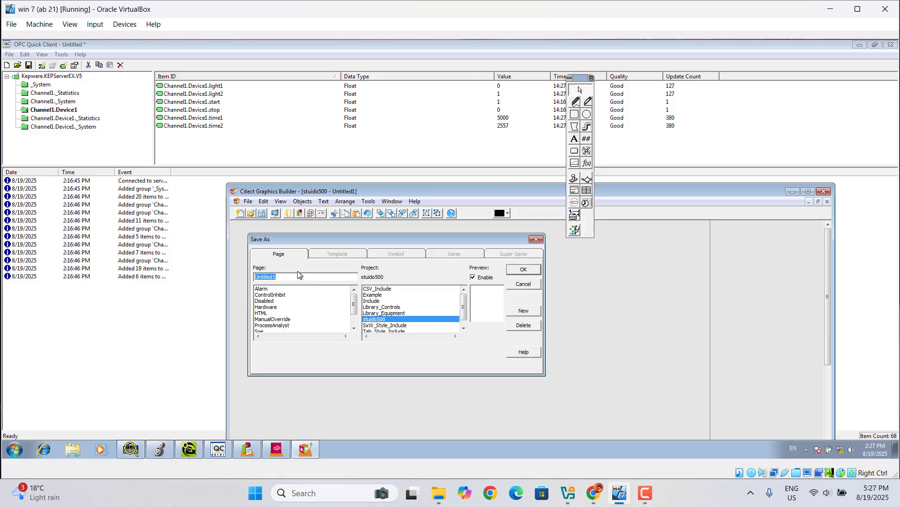
type("test")
left_click(531, 271)
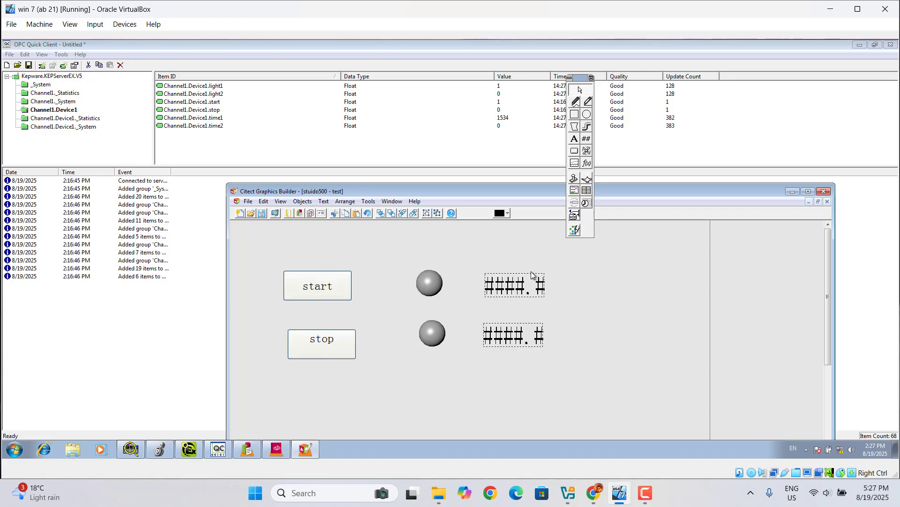
- Compile the stuido500 project in the Project Editor, declining the tag import log, and minimize the editor
left_click(243, 453)
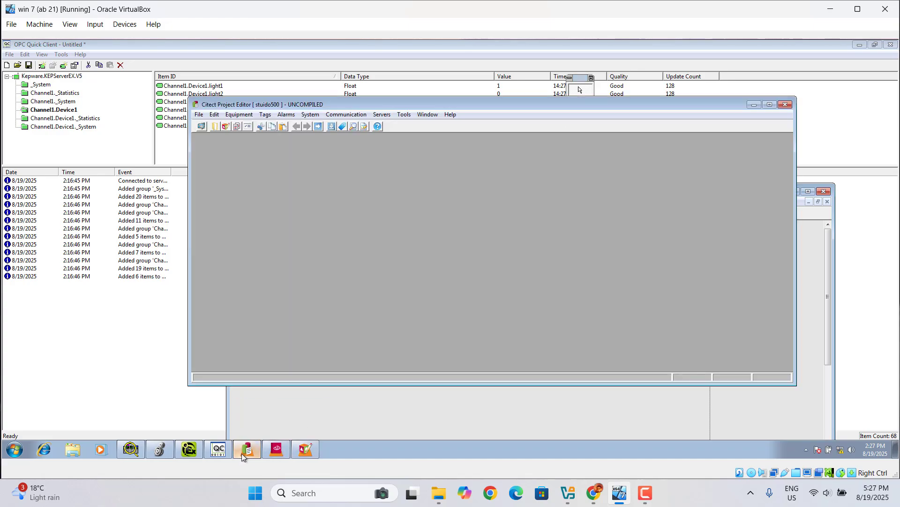
left_click(330, 126)
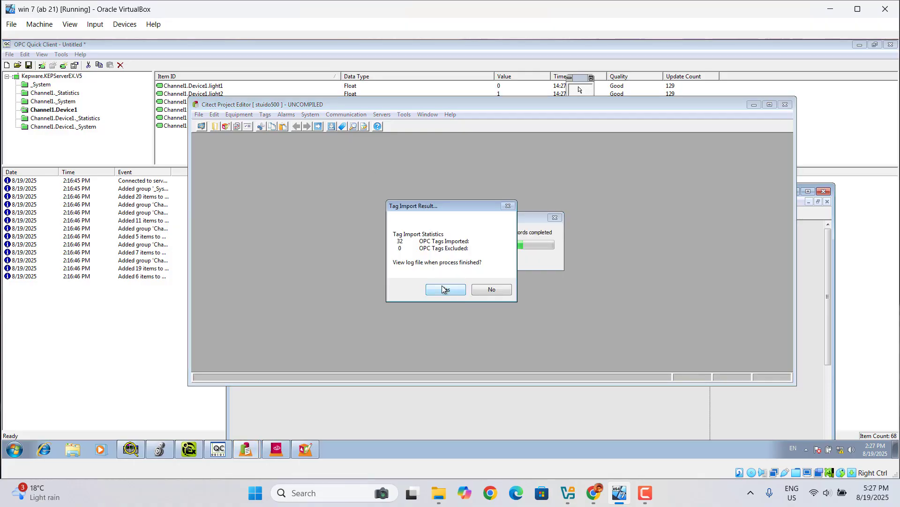
left_click(477, 289)
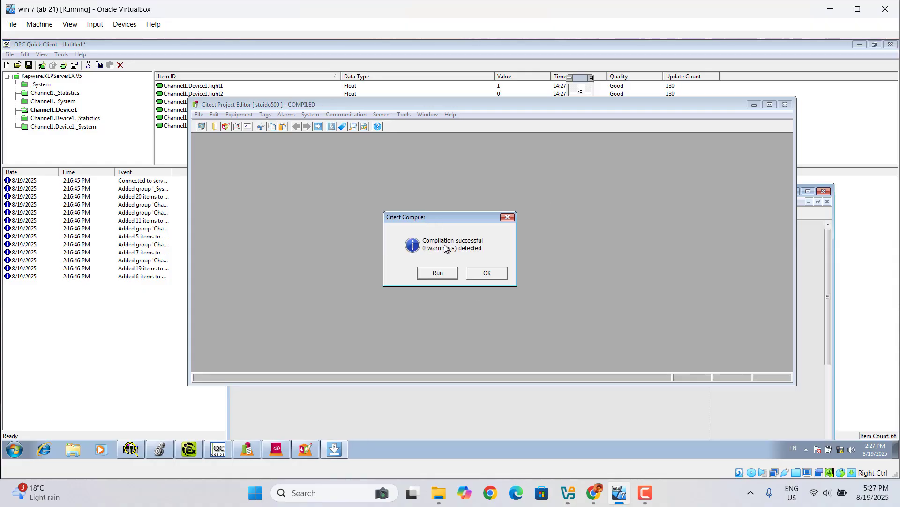
left_click(488, 274)
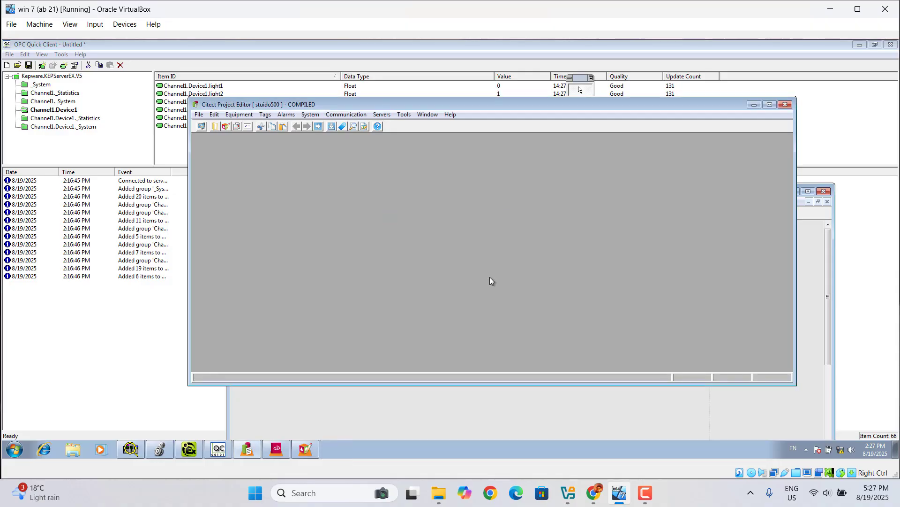
left_click(755, 104)
- Complete the Computer Setup Wizard with Express Setup for the stuido500 project, keeping the default options
left_click(368, 201)
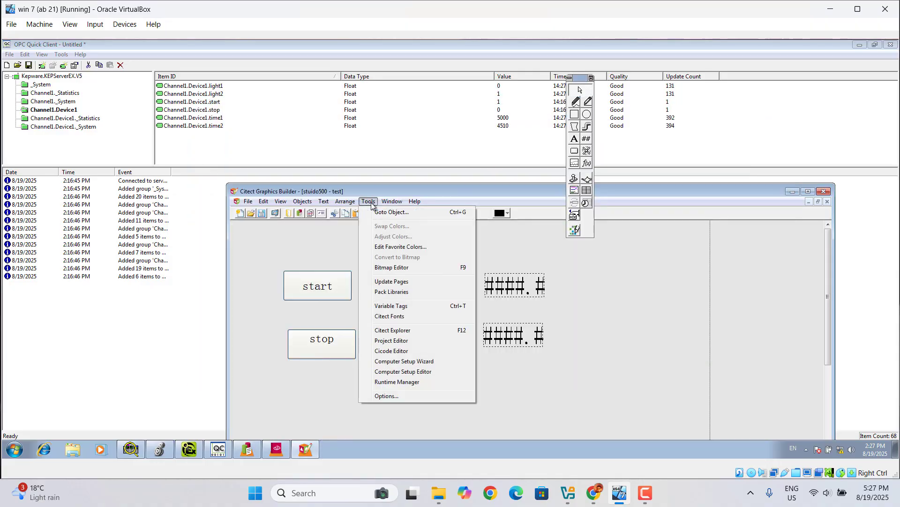
left_click(428, 363)
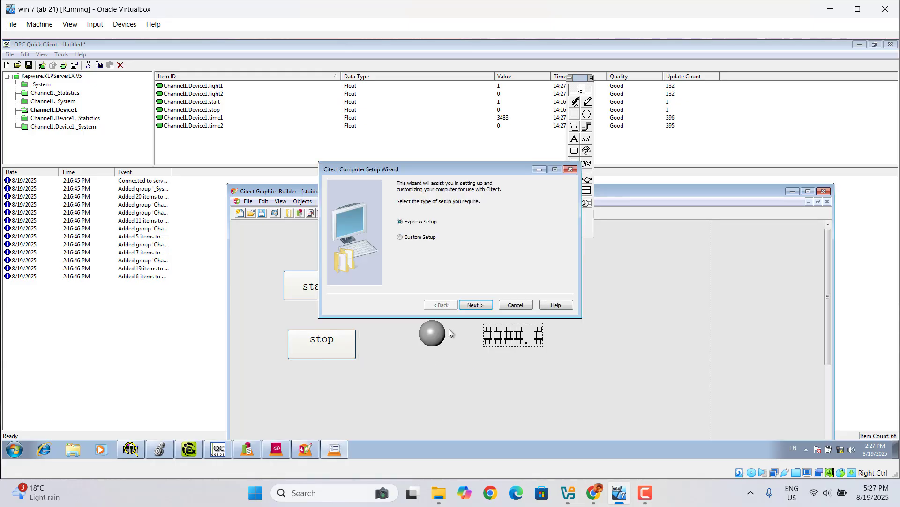
left_click(475, 305)
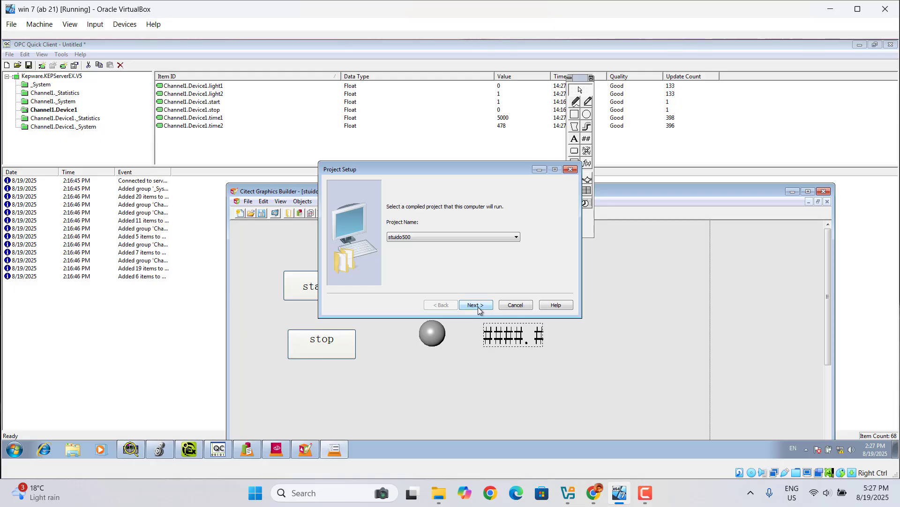
left_click(476, 304)
left_click(476, 305)
left_click(478, 307)
left_click(478, 307)
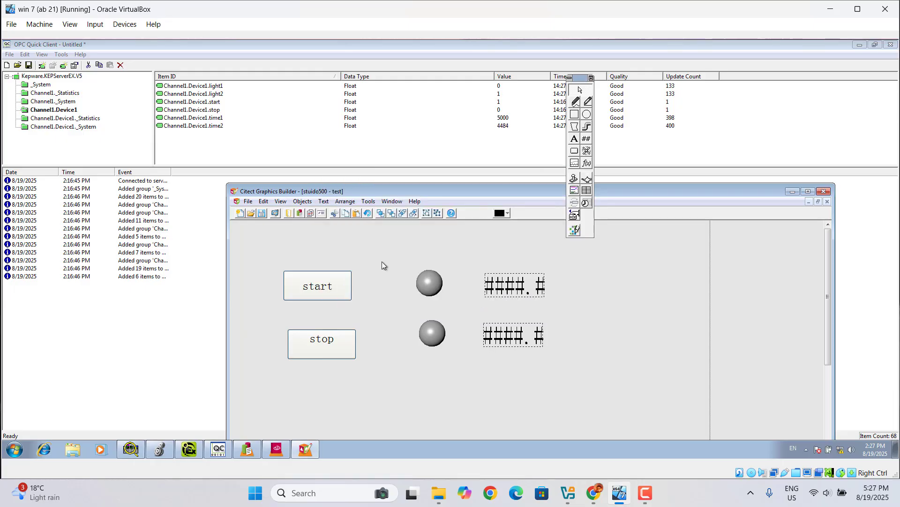
- Check the Device1 tags in KEPServerEX and their live values in OPC Quick Client, then minimize the client
left_click(186, 451)
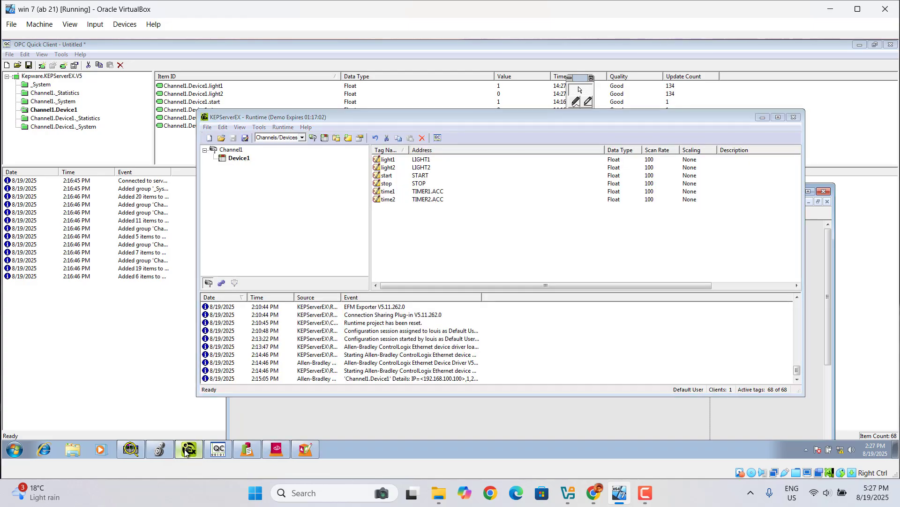
left_click(185, 451)
left_click(218, 450)
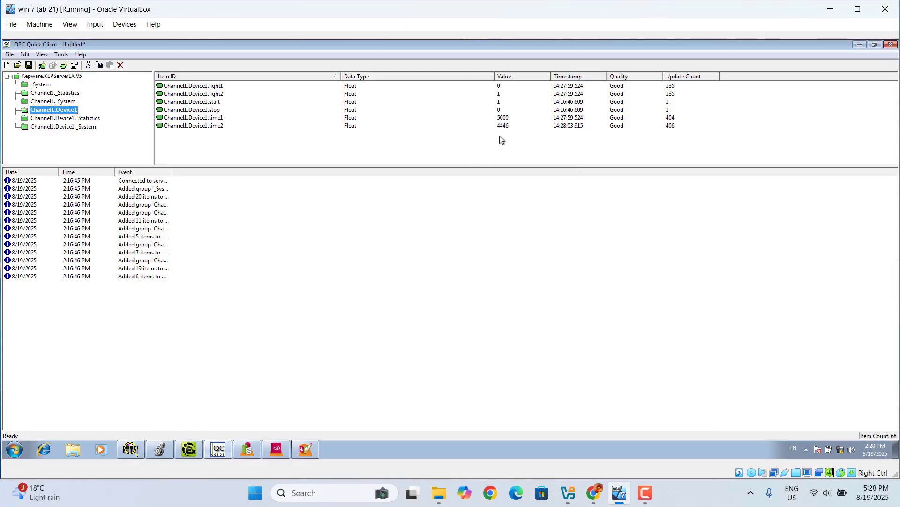
left_click(860, 44)
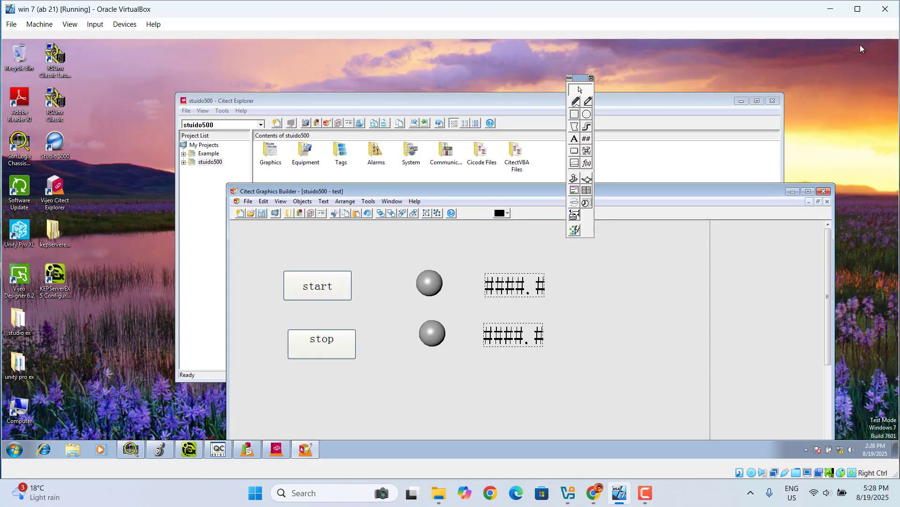
- Run the project in demo mode, declining the tag import log, and minimize the Project Editor and Graphics Builder
left_click(276, 217)
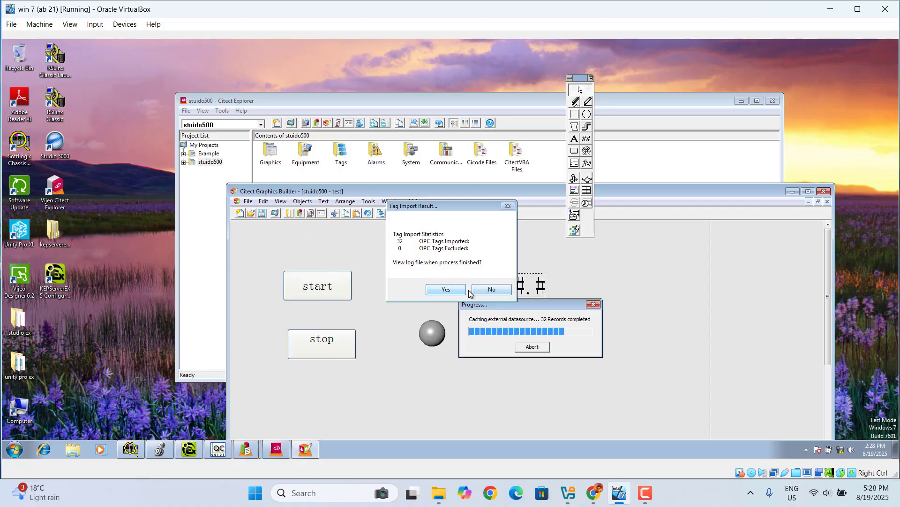
left_click(485, 291)
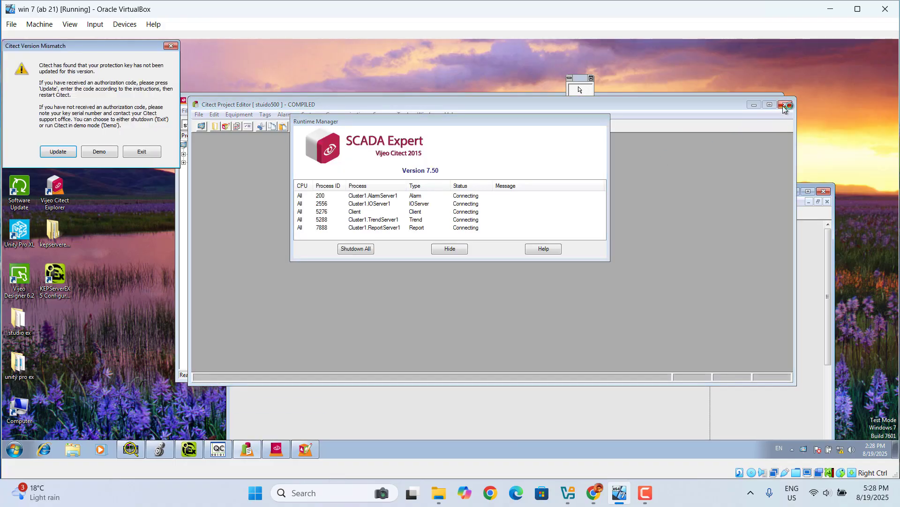
left_click(95, 153)
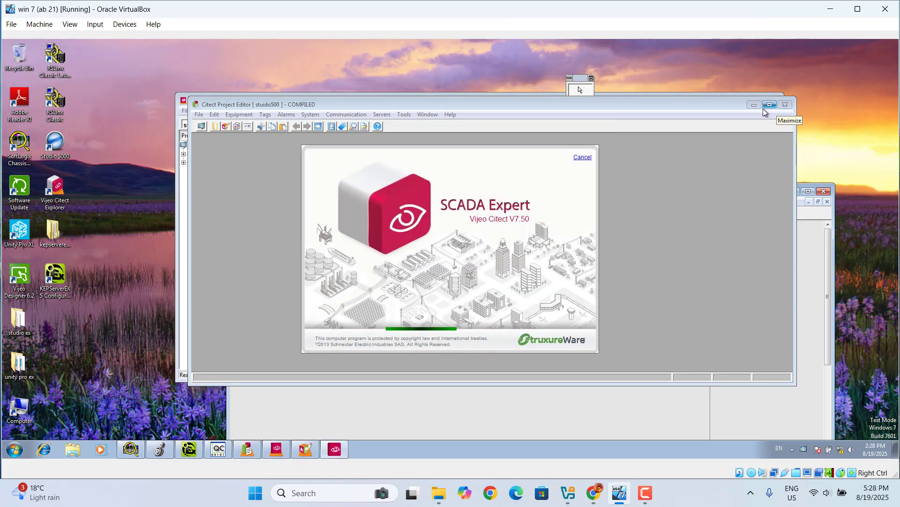
left_click(755, 106)
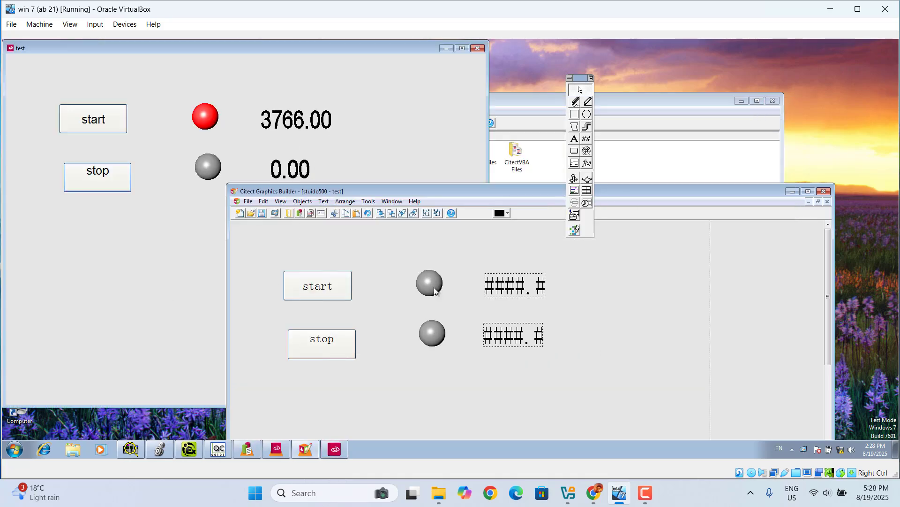
left_click(795, 192)
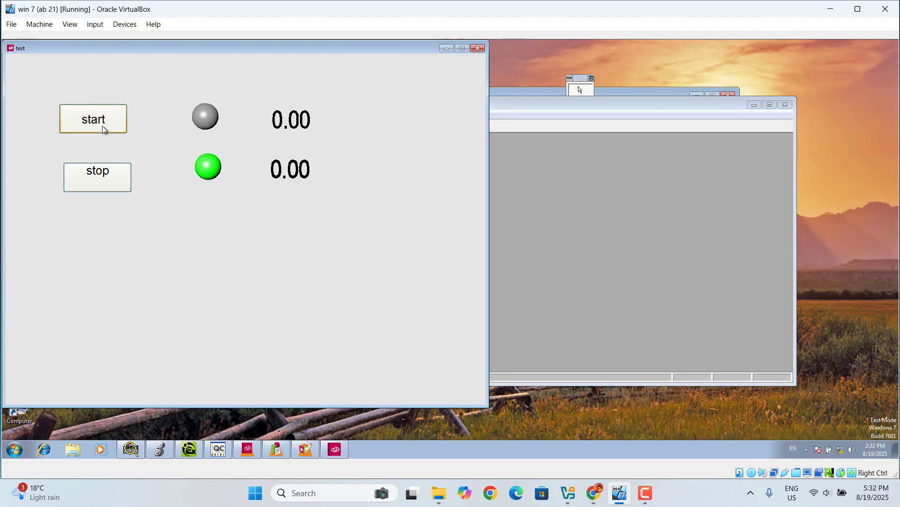
- Switch to Logix Designer and toggle the bit of the stop contact in rung 0 of MainRoutine
left_click(165, 452)
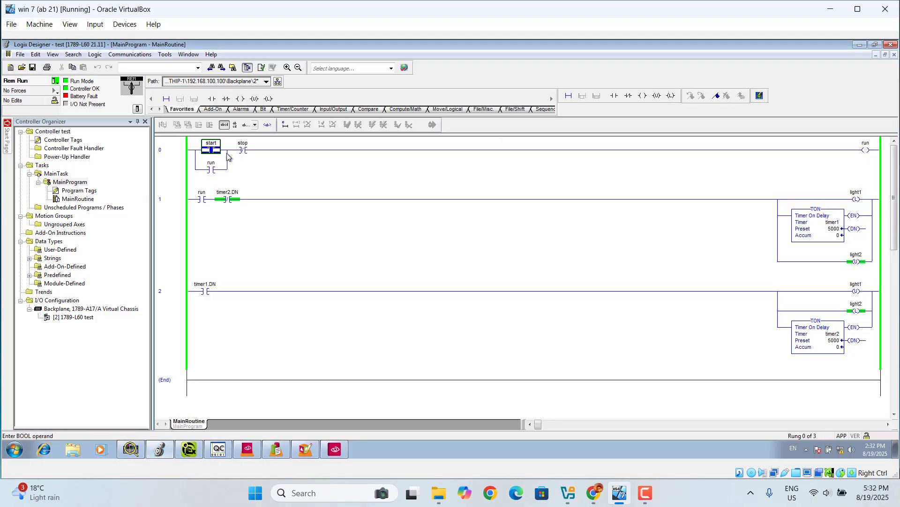
right_click(248, 151)
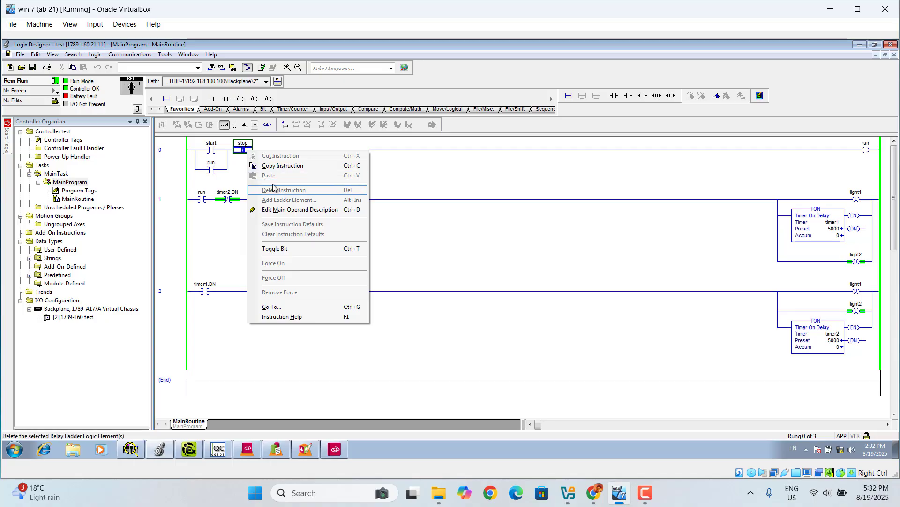
left_click(275, 248)
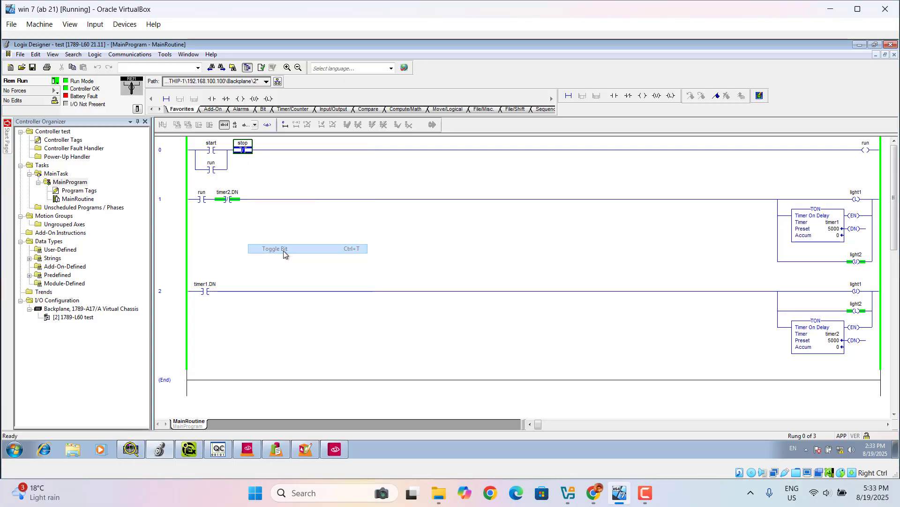
- Test the start and stop buttons twice on the running test page, placing its window so the ladder rungs stay in view
left_click(335, 449)
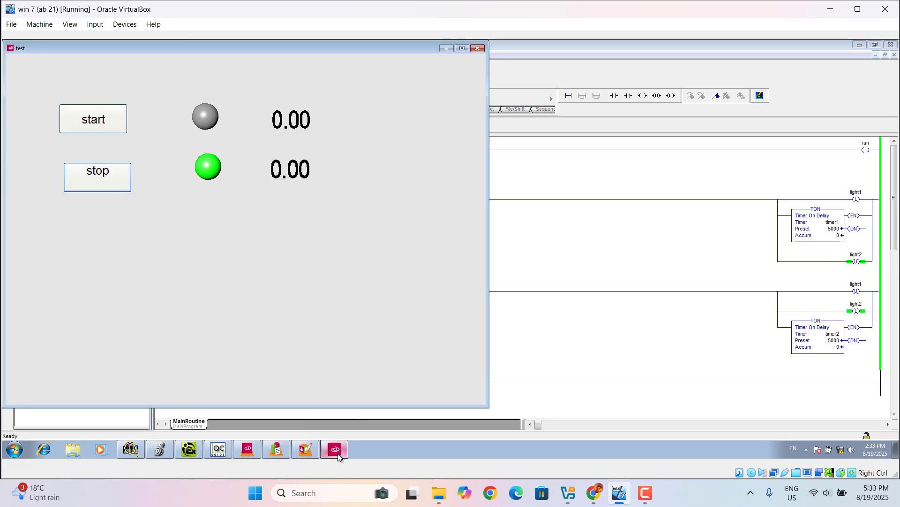
left_click(92, 127)
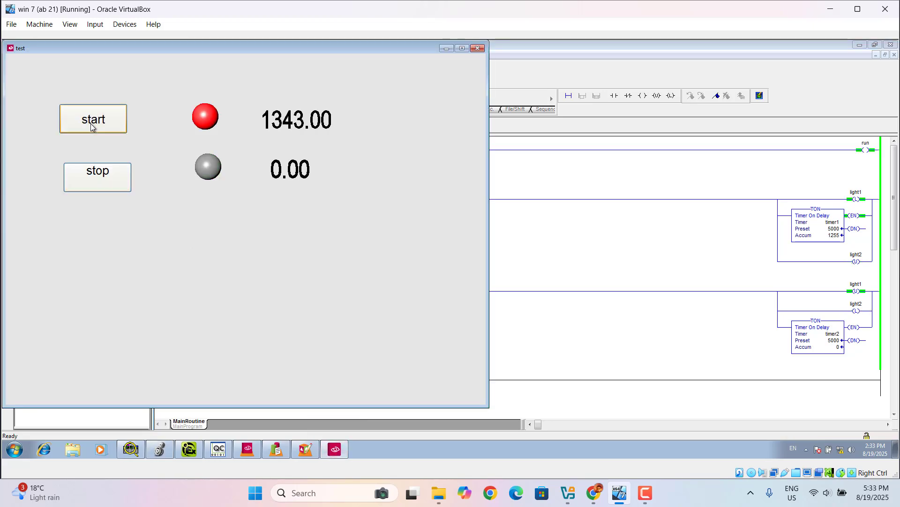
left_click_drag(244, 49, 529, 161)
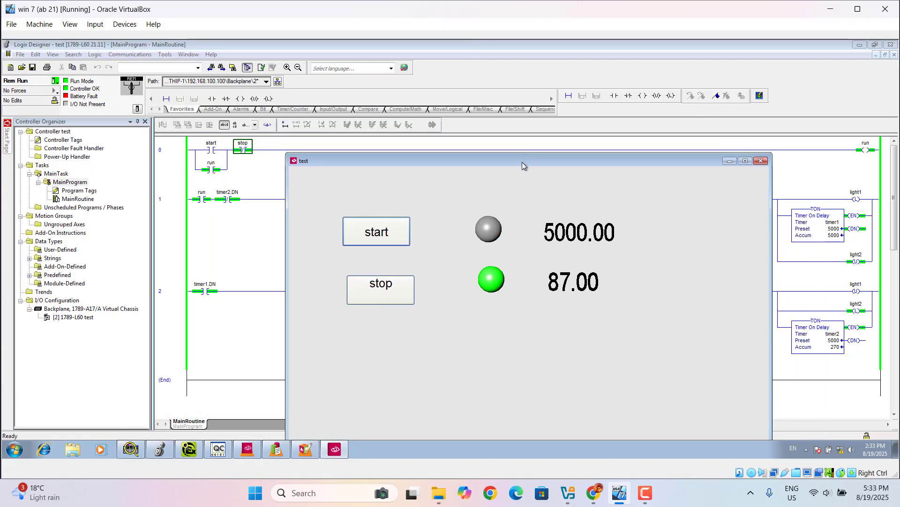
left_click(387, 291)
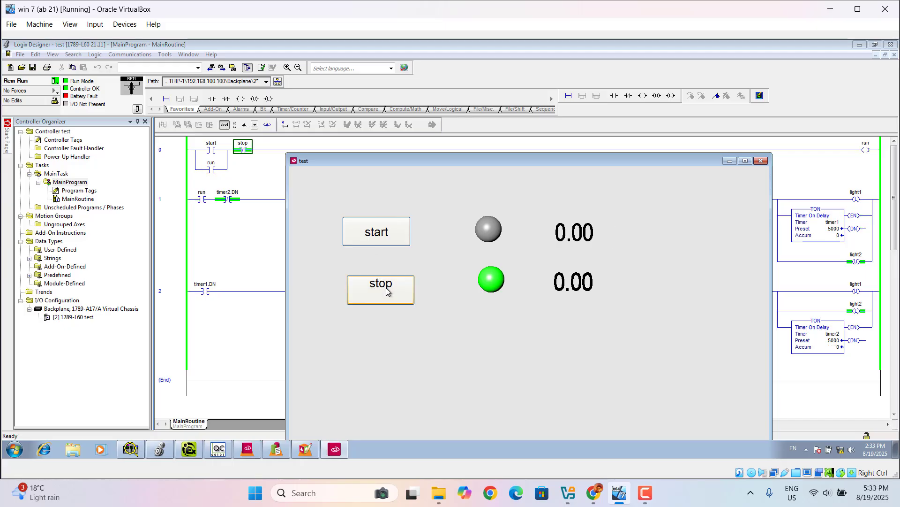
left_click(384, 240)
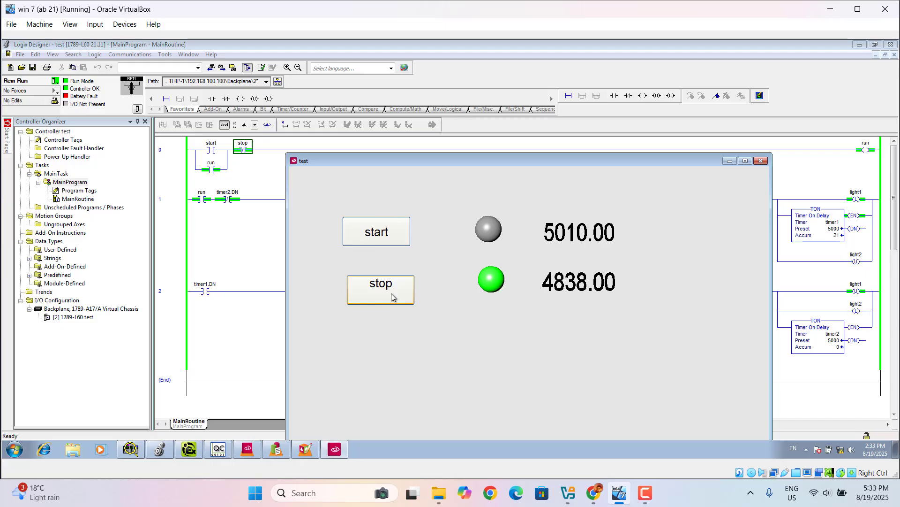
left_click(392, 296)
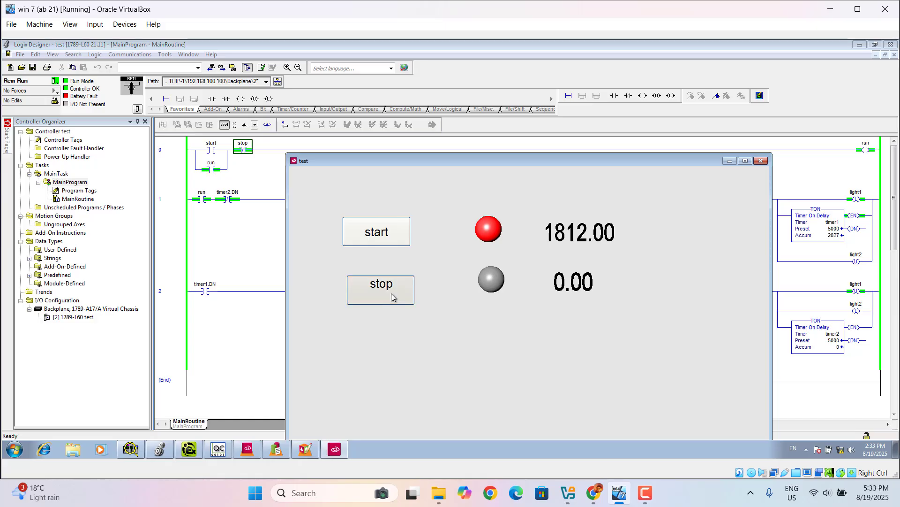
left_click(644, 496)
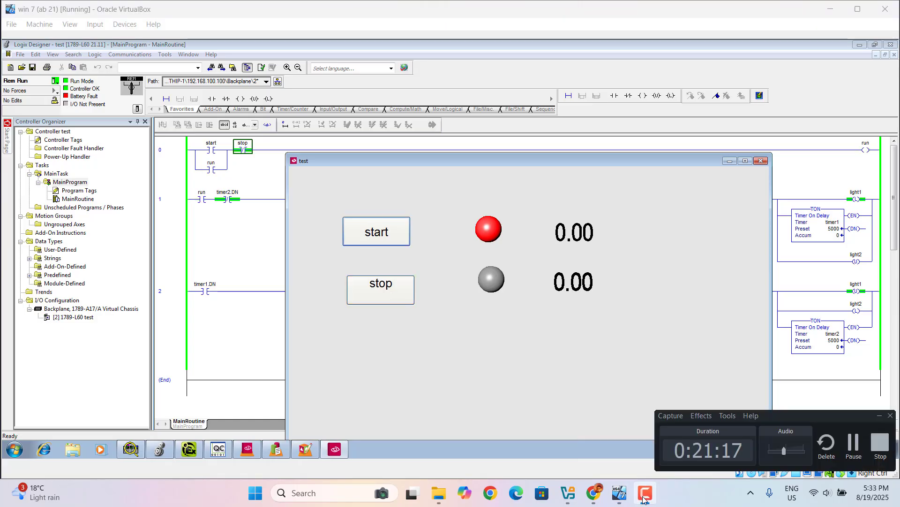